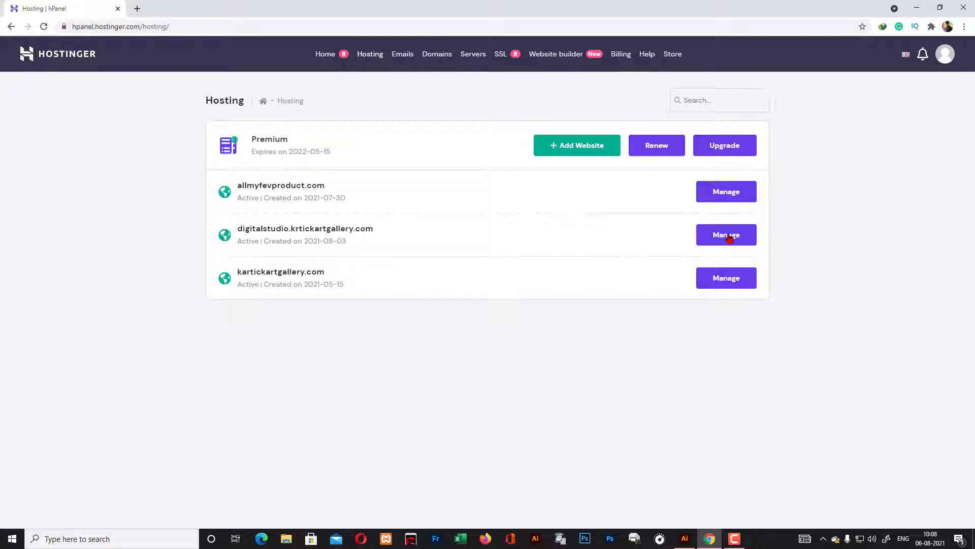
Open the WordPress admin of allmyfevproduct.com from its hosting management page.
left_click(719, 191)
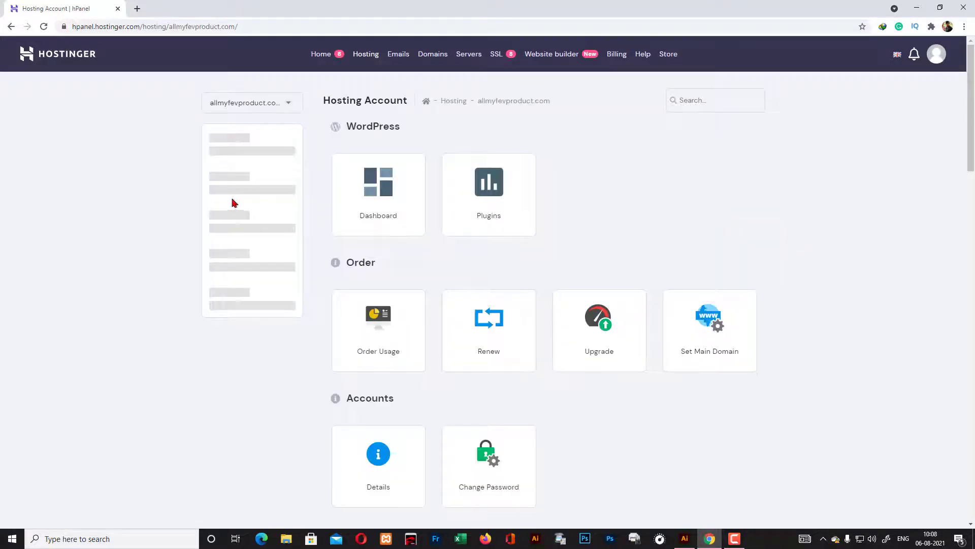
left_click(401, 195)
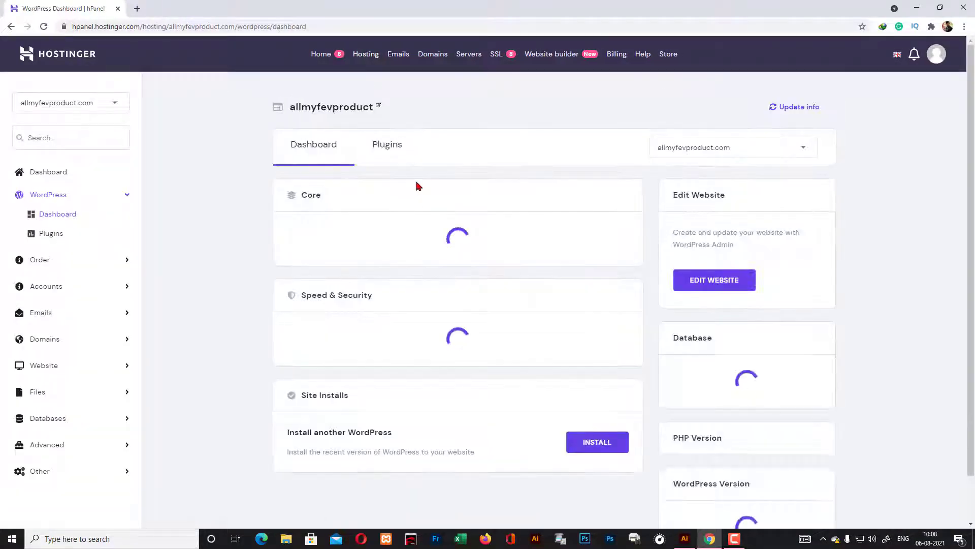
left_click(722, 284)
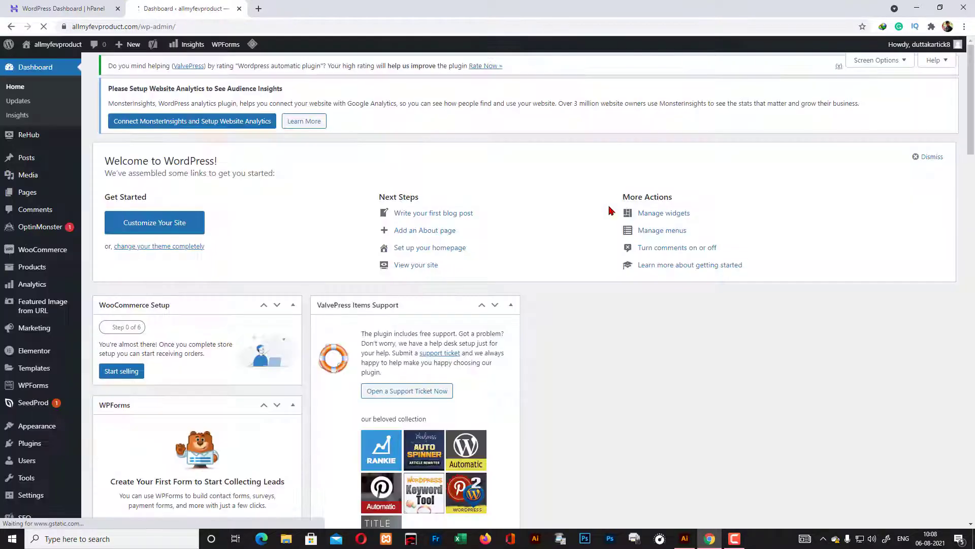
Open the live allmyfevproduct site in a separate browser tab and switch to it.
mouse_move(51, 46)
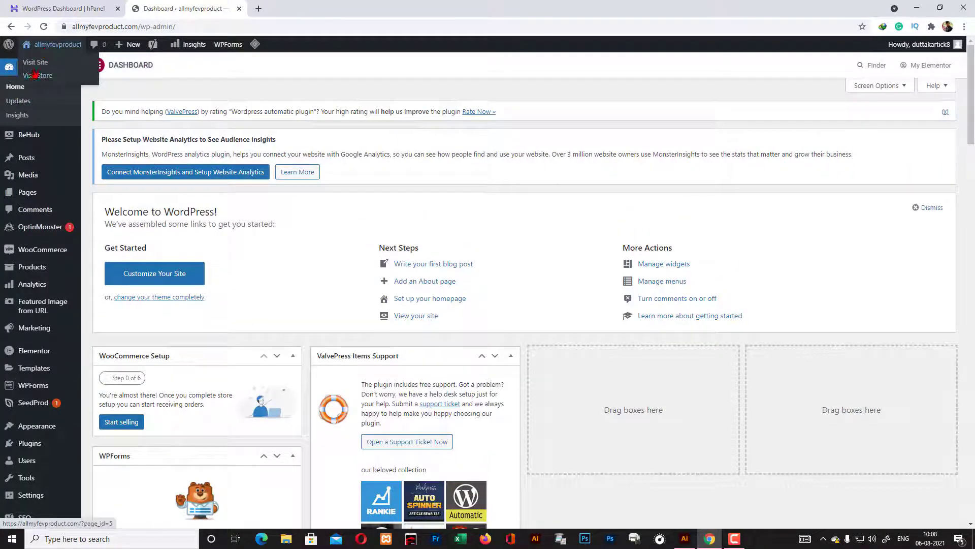
right_click(34, 74)
left_click(74, 71)
left_click(300, 9)
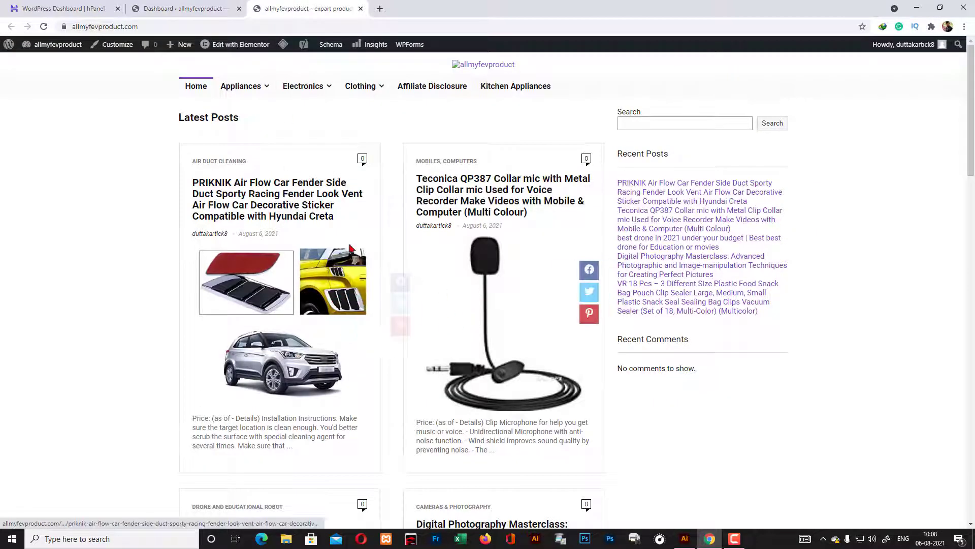
Open the PRIKNIK Air Flow Car Fender post, follow its Buy Now link and review the Amazon product page.
left_click(285, 200)
scroll(431, 335, "down", 4)
scroll(431, 336, "down", 4)
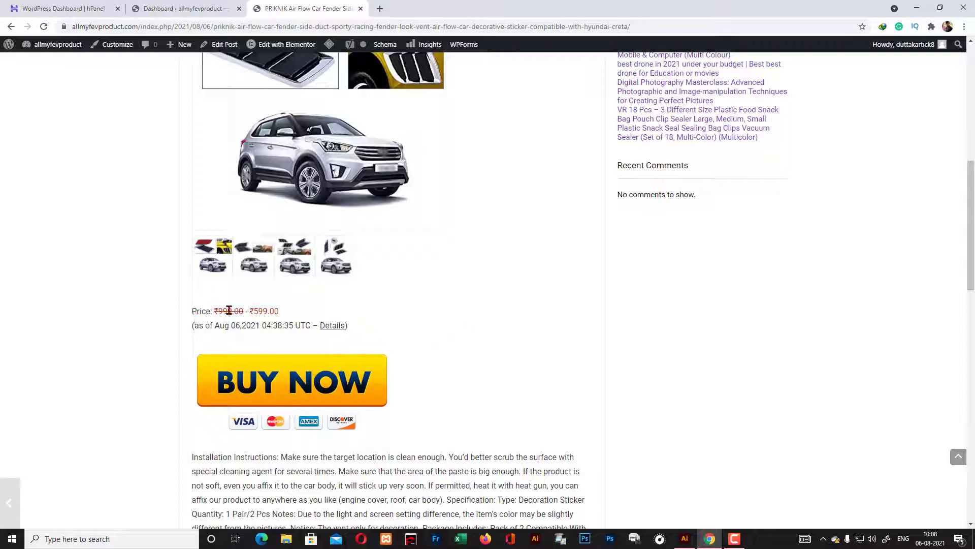
left_click(342, 389)
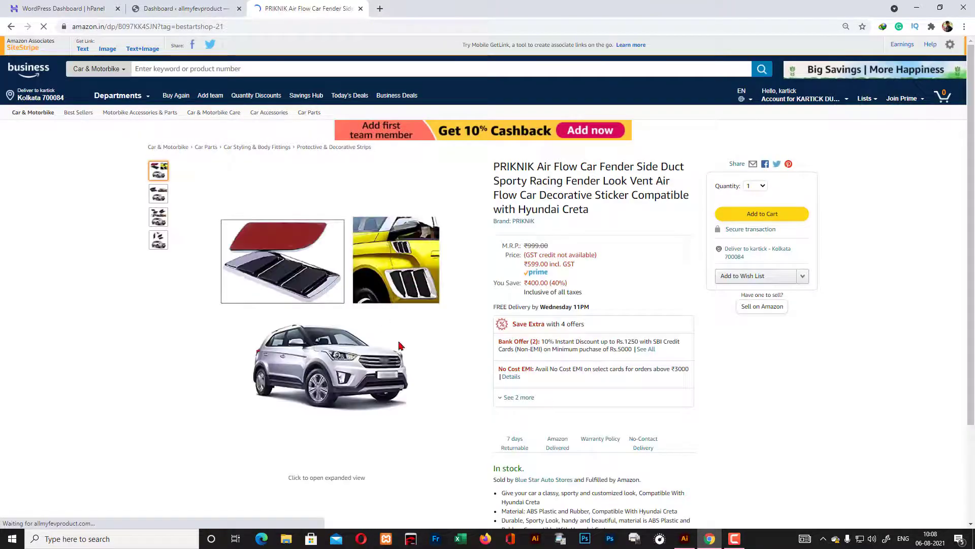
scroll(400, 340, "down", 5)
scroll(400, 340, "up", 2)
scroll(401, 340, "up", 4)
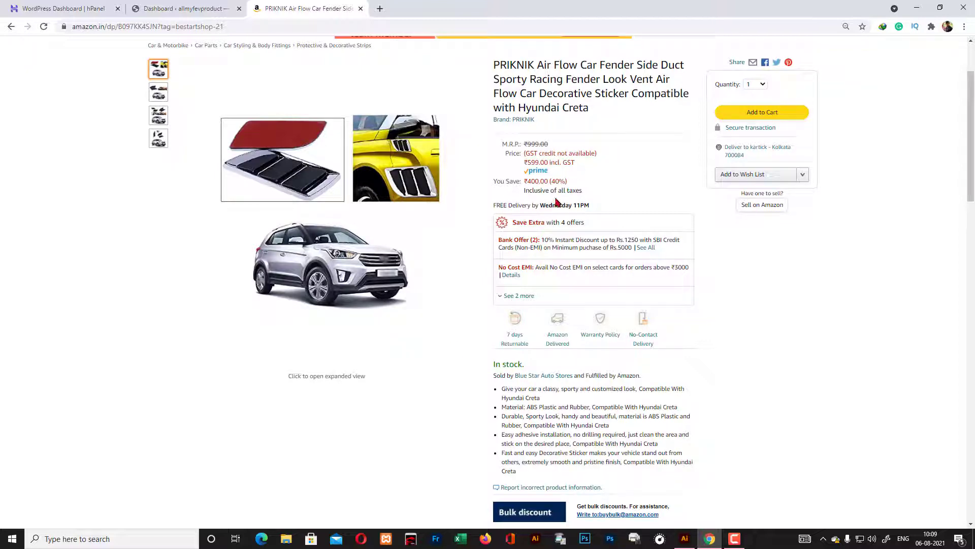
Return to the PRIKNIK post on the site and review its product images, price and purchase link.
left_click(189, 8)
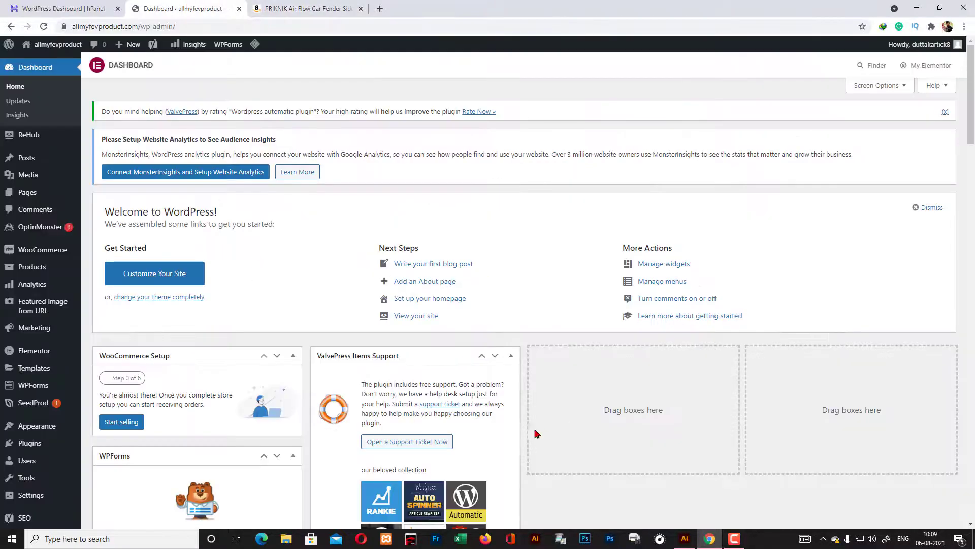
left_click(307, 8)
key("alt+Left")
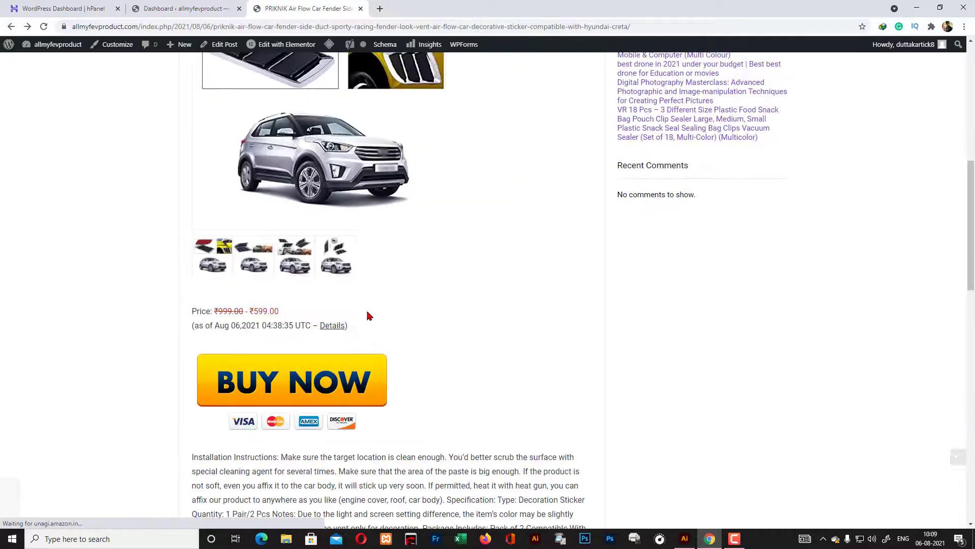
scroll(441, 326, "up", 1)
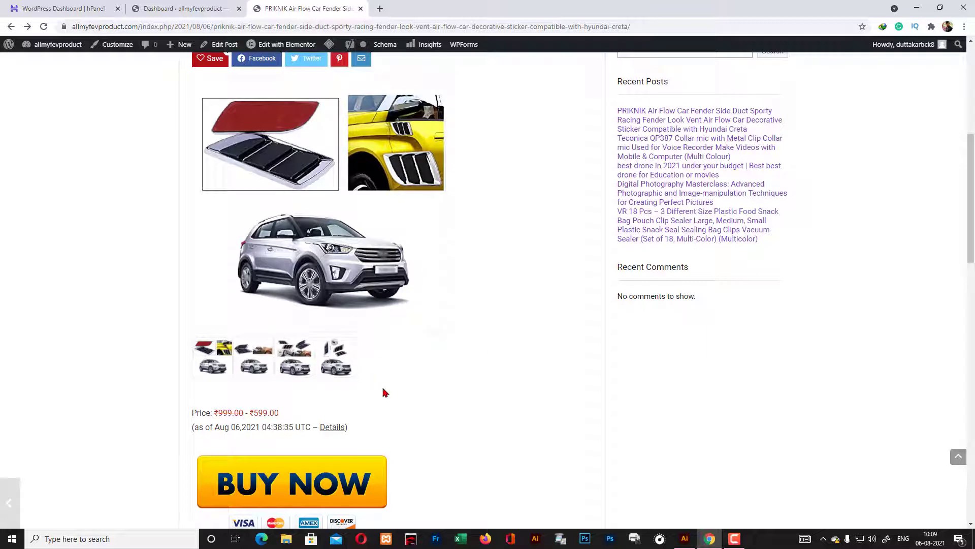
scroll(388, 405, "up", 1)
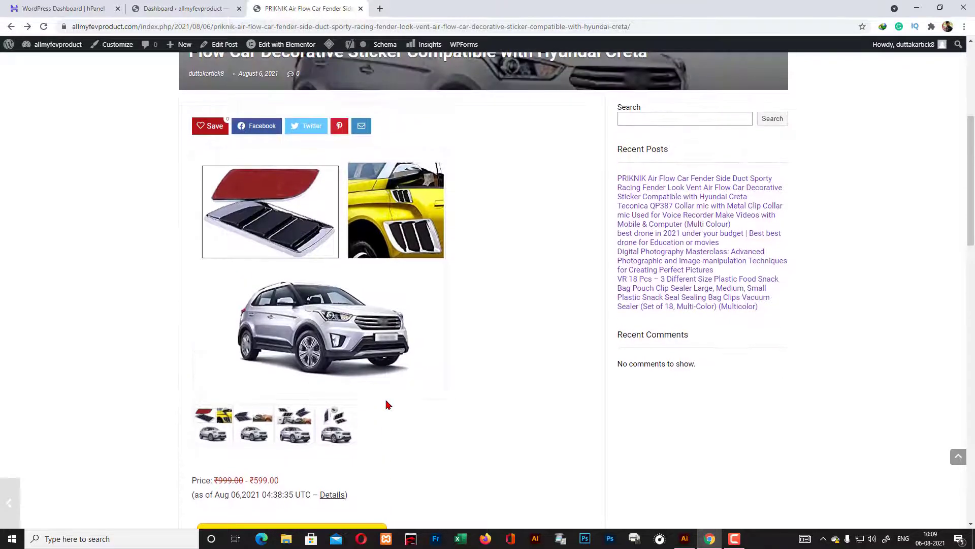
scroll(379, 405, "down", 2)
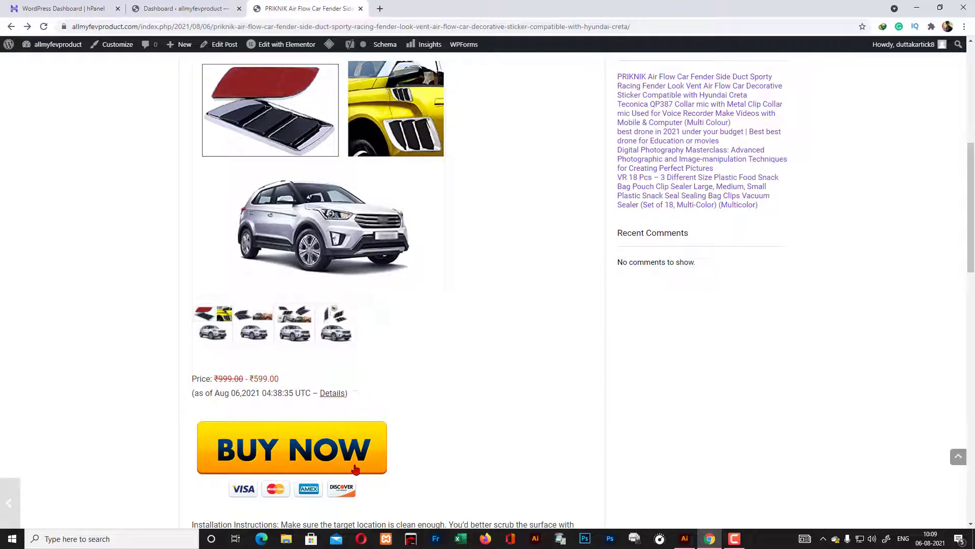
Follow the PRIKNIK post's Buy Now link again, examine the Amazon product details and related products, and close the page.
left_click(291, 454)
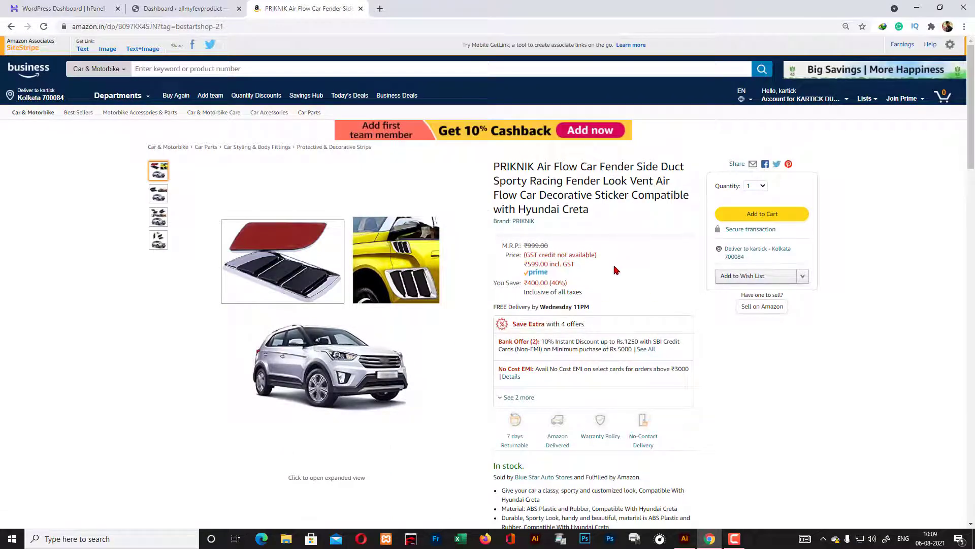
scroll(447, 327, "down", 7)
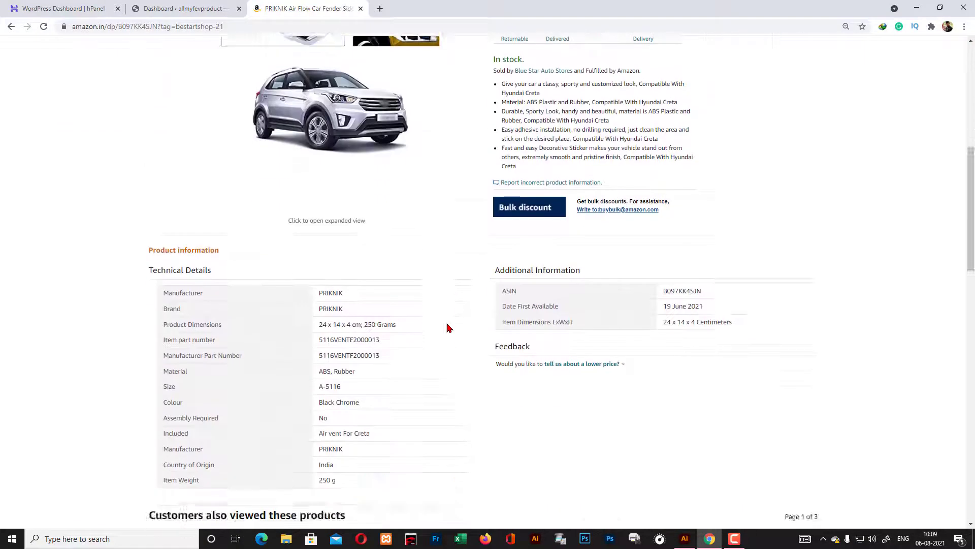
scroll(448, 328, "up", 5)
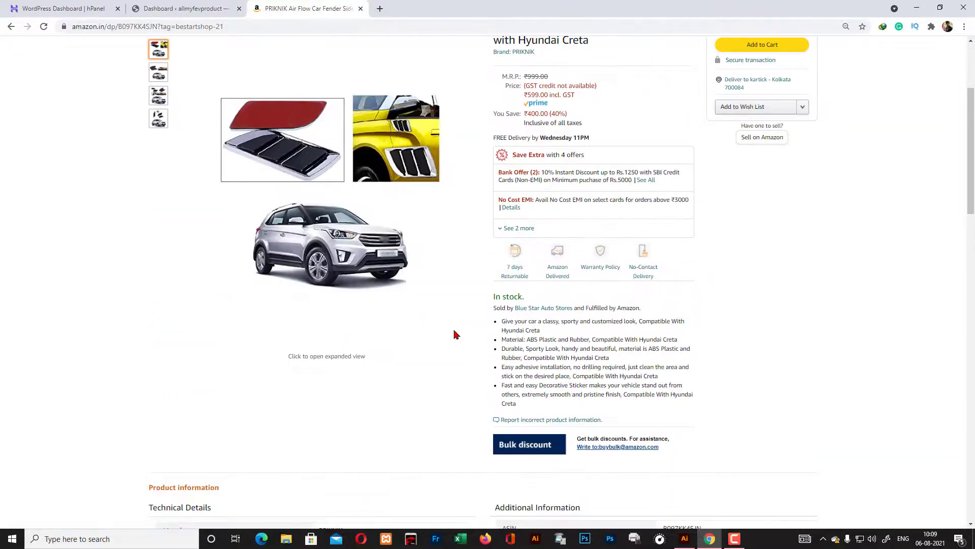
scroll(457, 333, "down", 10)
scroll(165, 338, "up", 3)
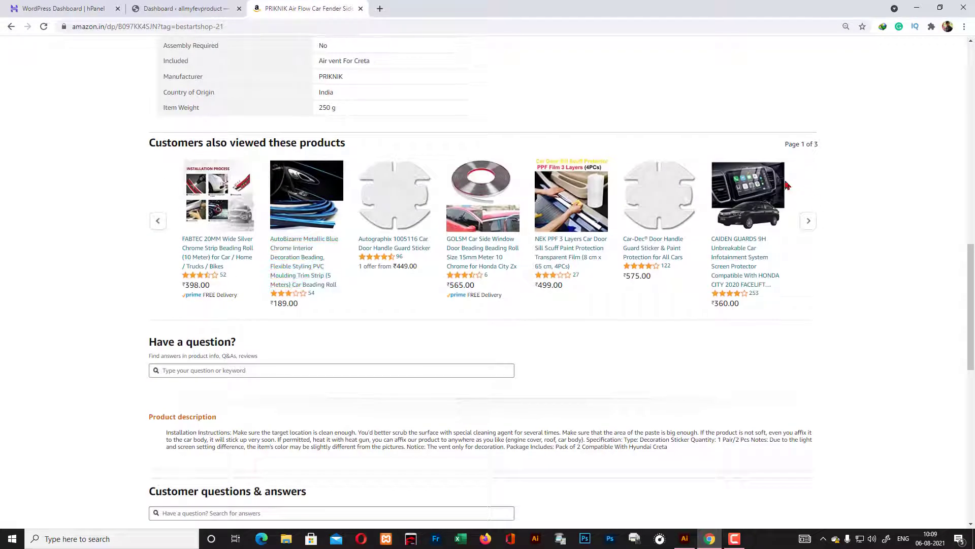
left_click(360, 9)
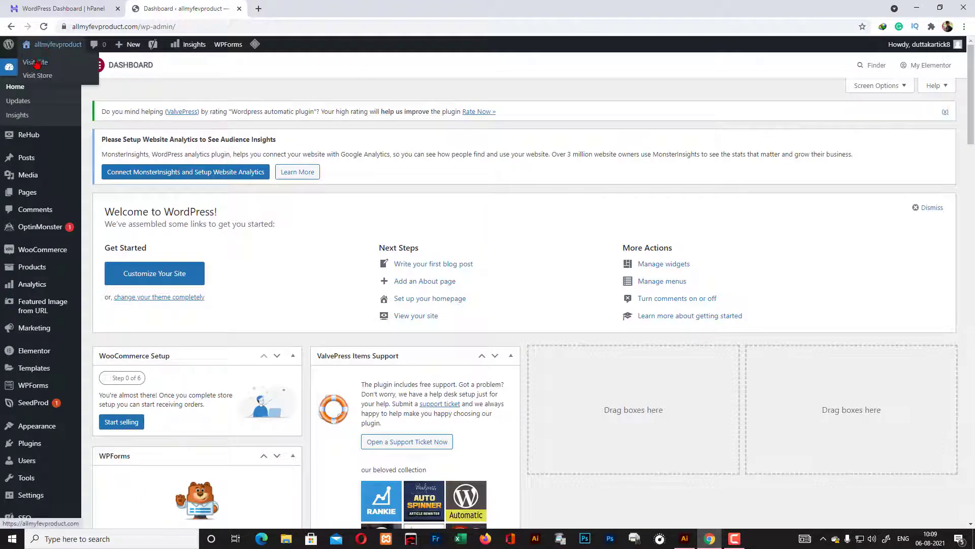
Reopen the live site in a separate tab and review the Protokart 3 in 1 Screen Cleaning Set post.
right_click(34, 60)
left_click(61, 66)
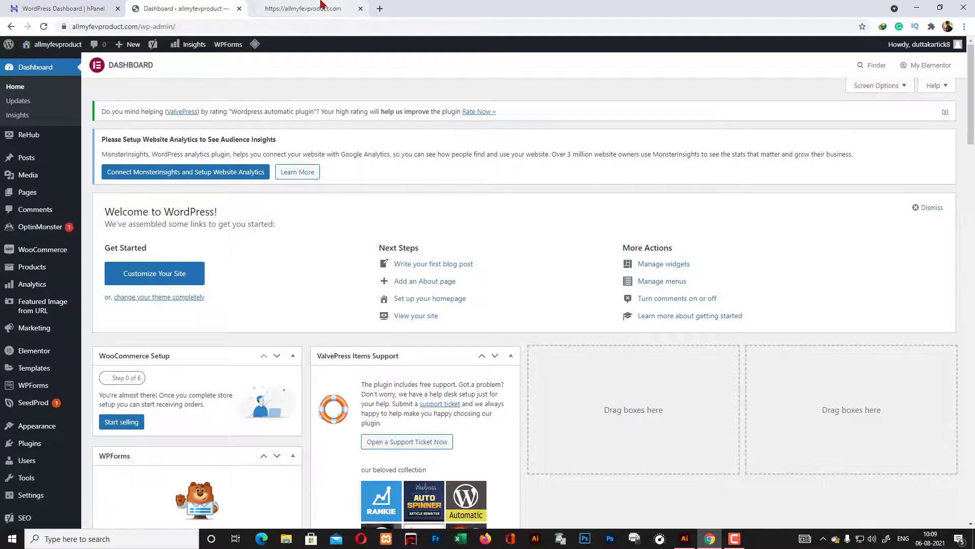
left_click(290, 9)
left_click(231, 338)
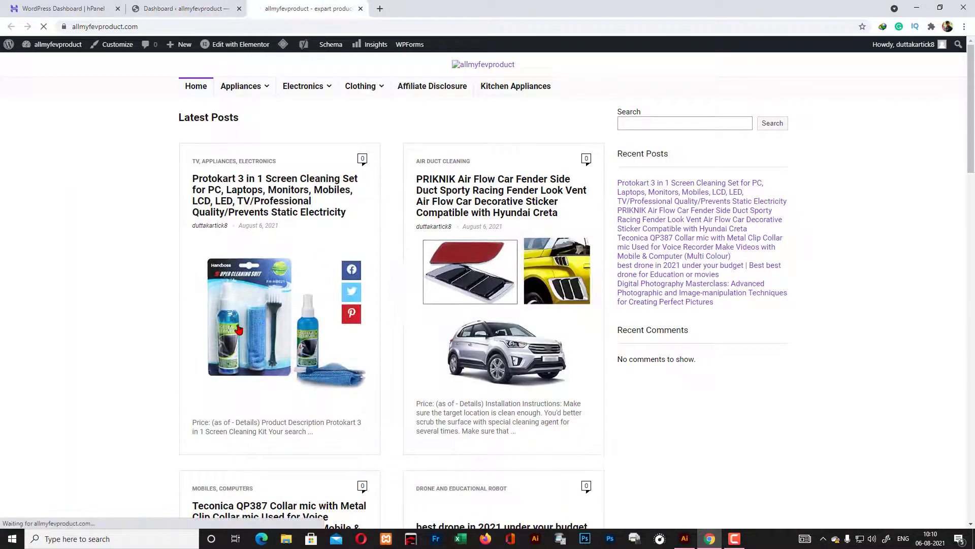
scroll(477, 313, "down", 10)
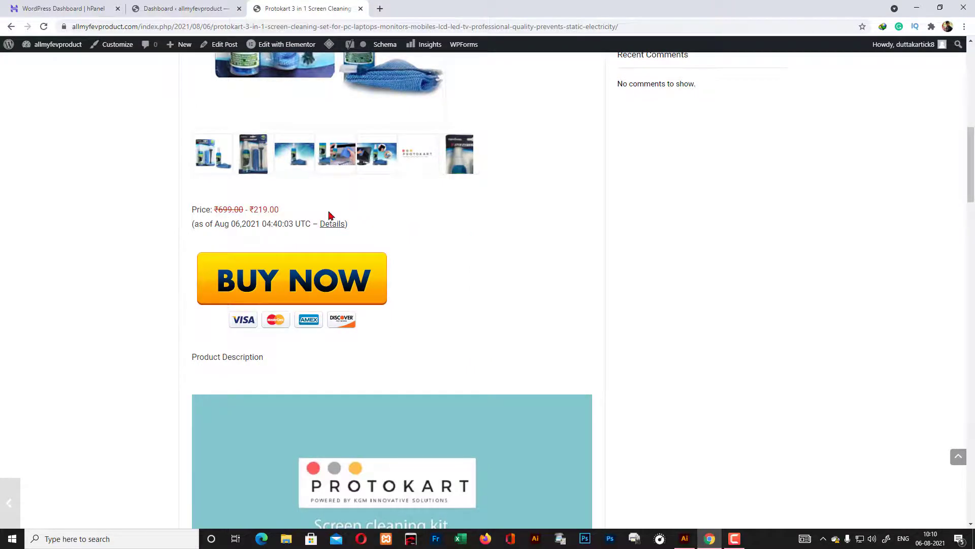
Open the Automatic plugin's settings from the WordPress dashboard and review the Amazon associate and API fields.
left_click(196, 8)
scroll(30, 447, "down", 4)
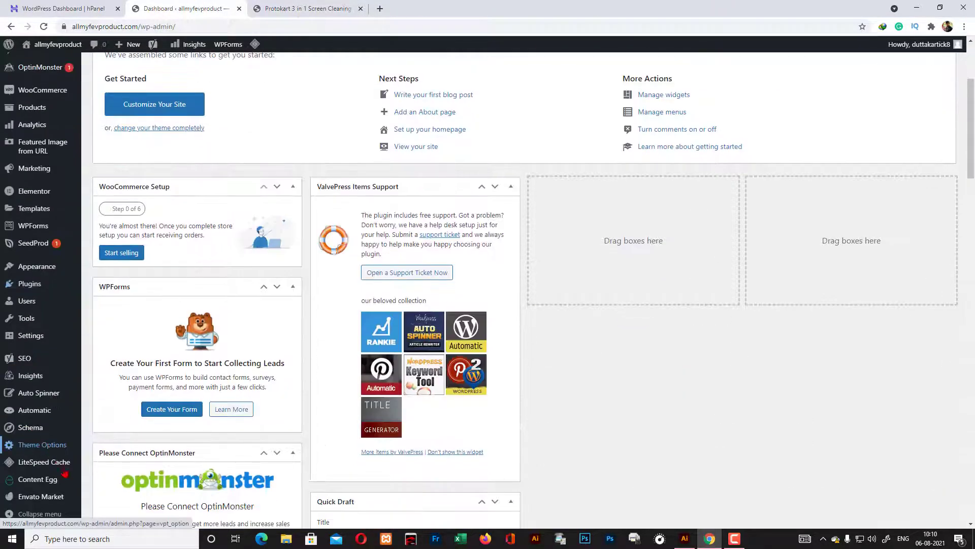
scroll(65, 475, "down", 1)
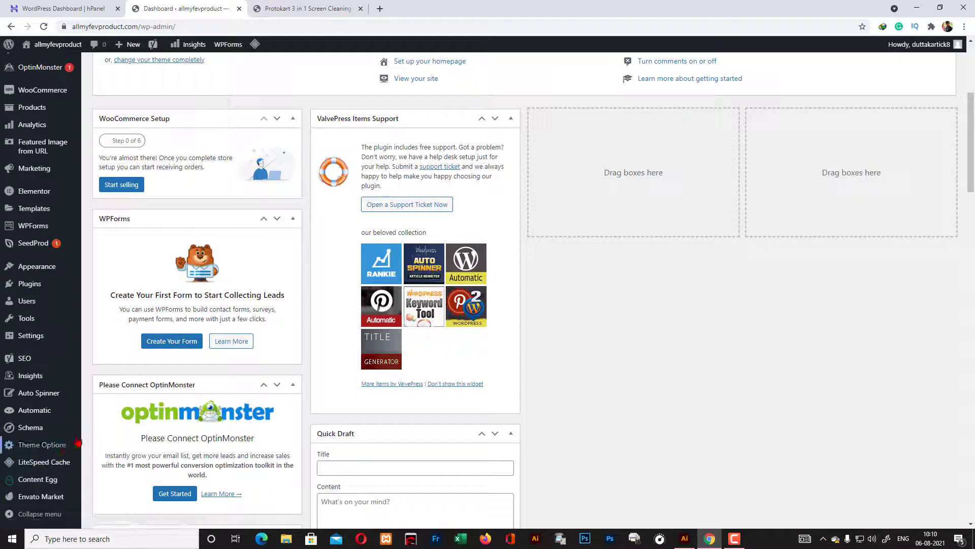
mouse_move(71, 410)
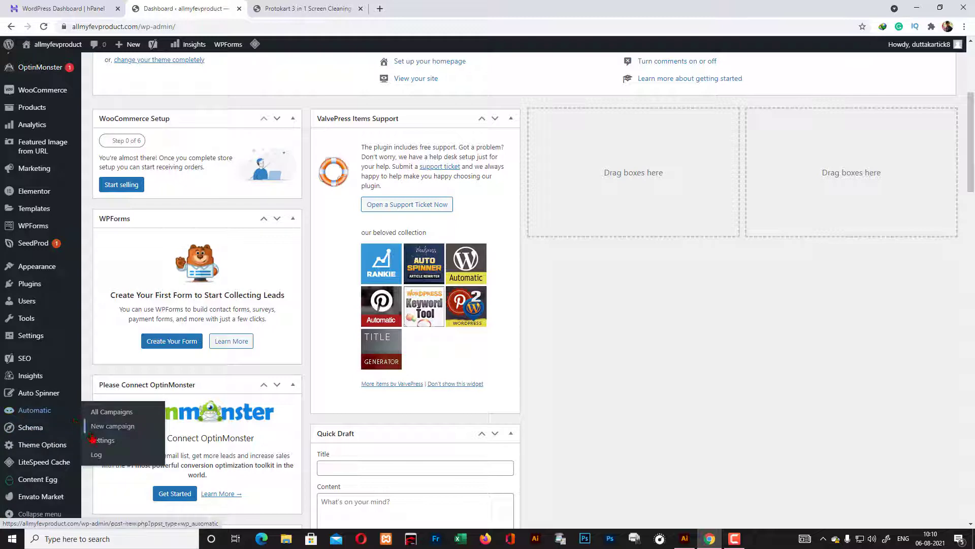
left_click(99, 445)
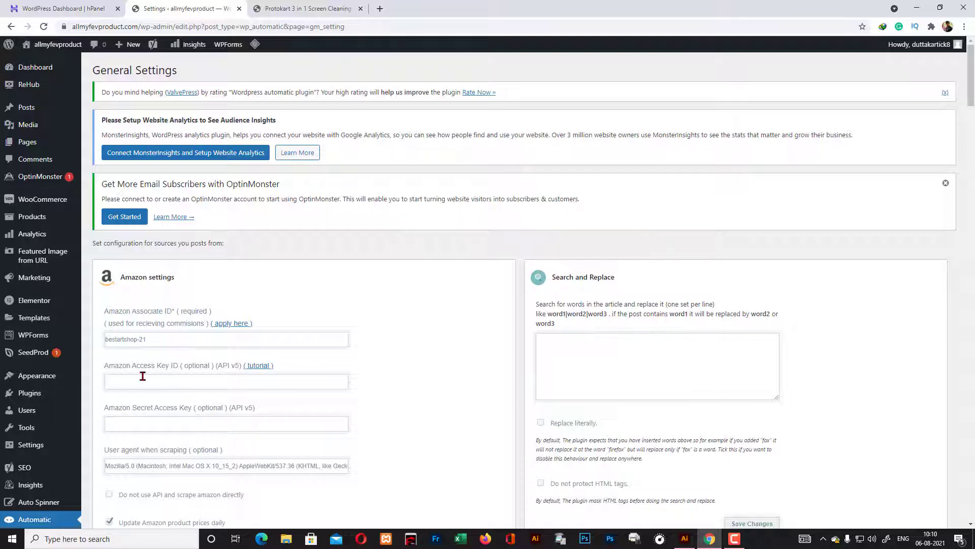
scroll(143, 383, "down", 1)
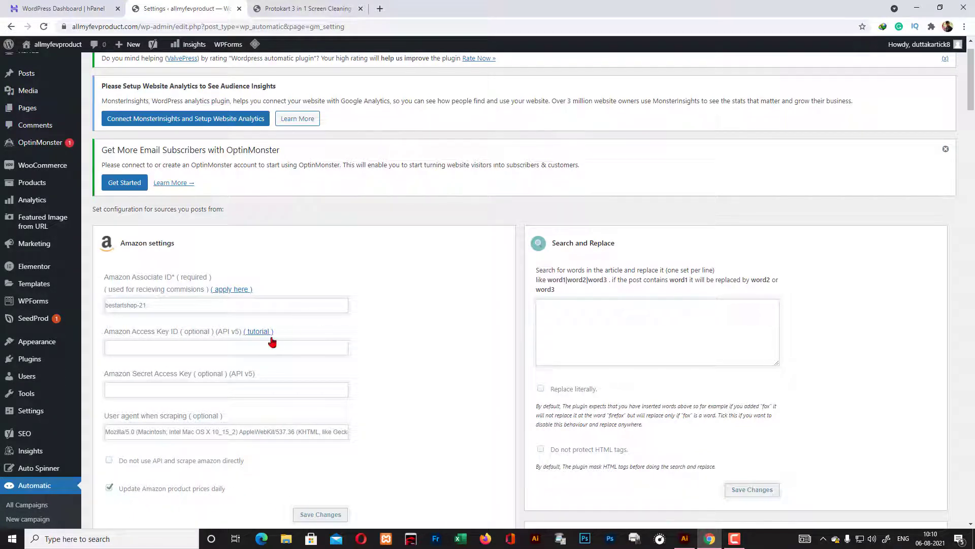
scroll(145, 426, "down", 2)
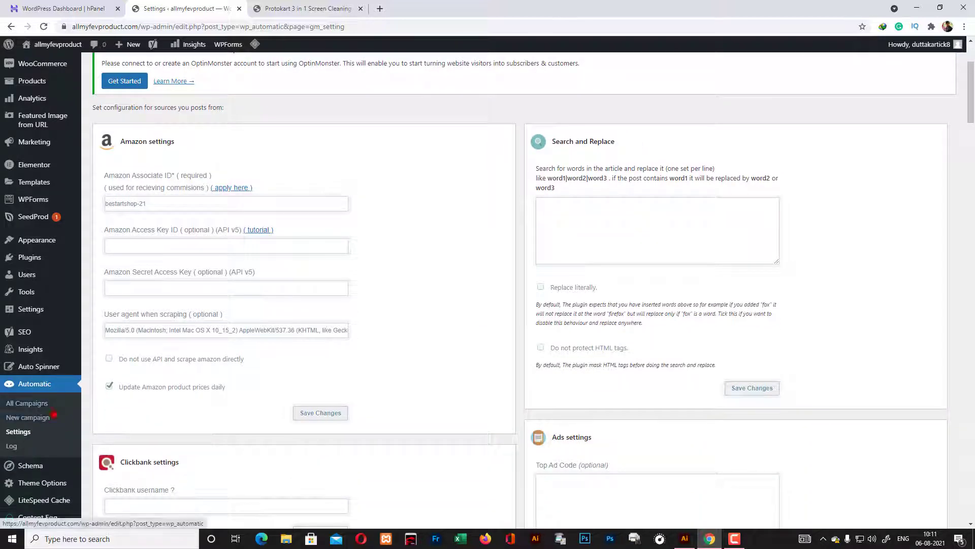
Start a new campaign in the Automatic plugin, title it "laptop" and set its campaign type to Amazon.
left_click(47, 405)
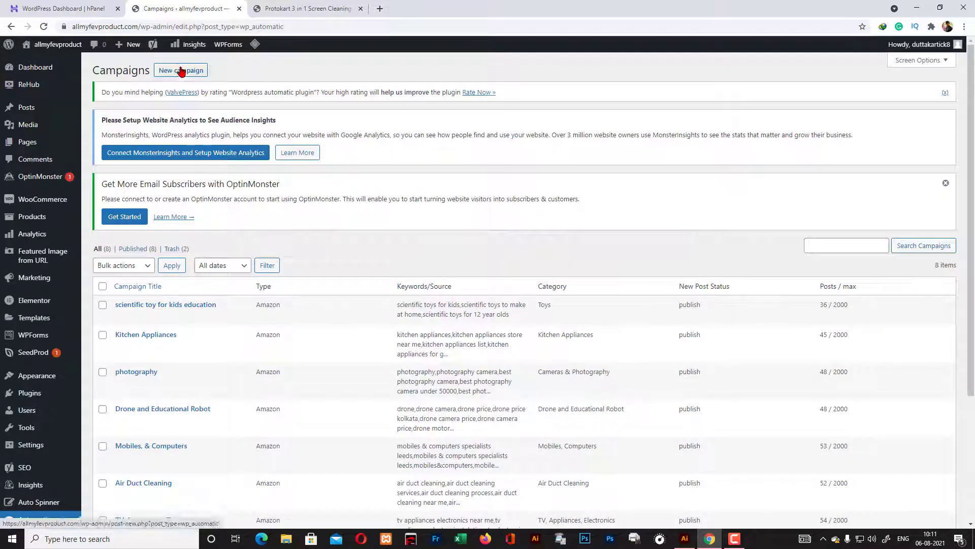
left_click(181, 71)
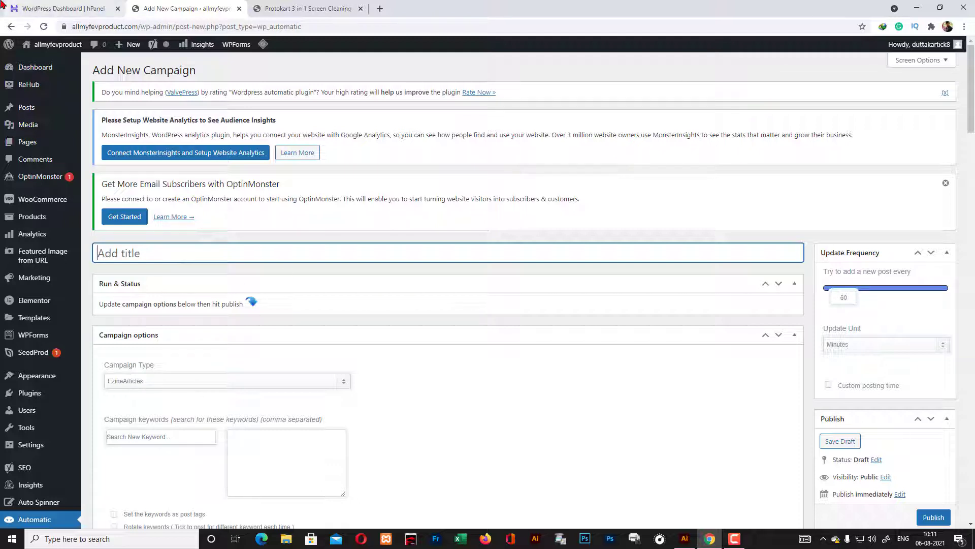
type("laptop")
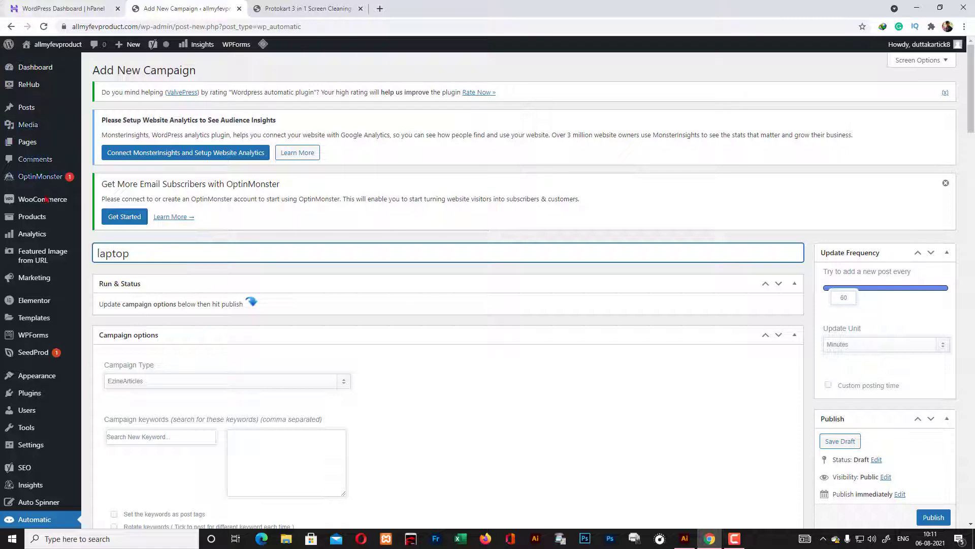
scroll(41, 203, "down", 1)
left_click(343, 318)
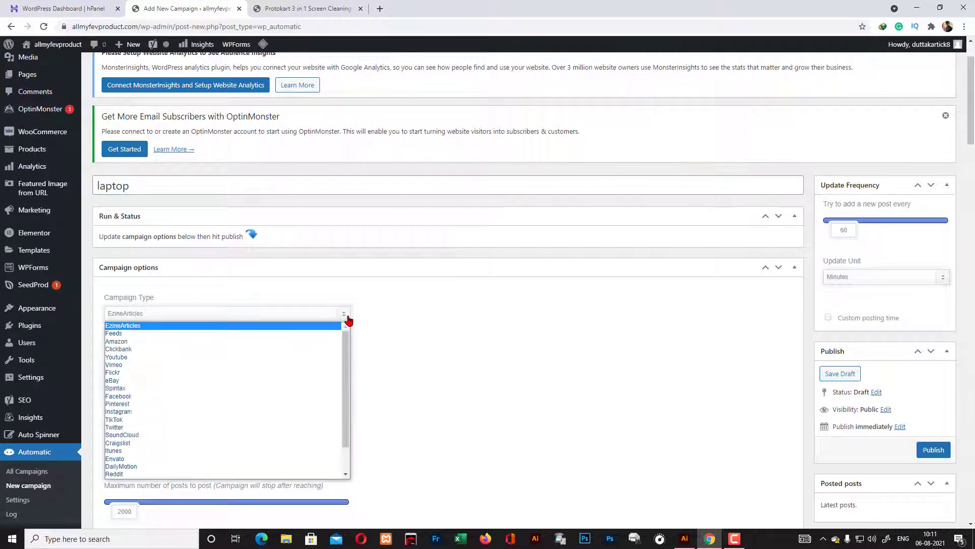
left_click(136, 343)
Search the campaign keyword suggestions for "laptop" and add the keyword "laptop" to the campaign.
left_click(137, 367)
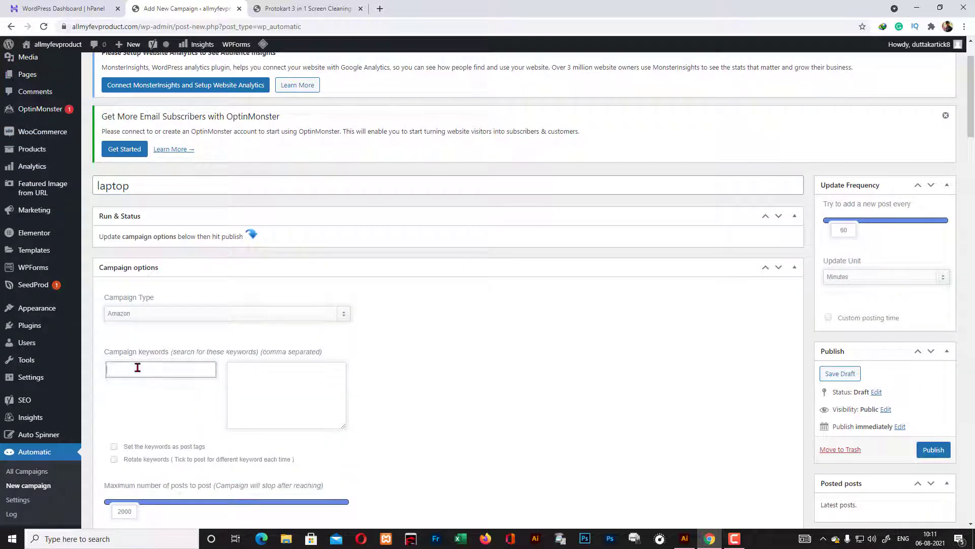
type("la")
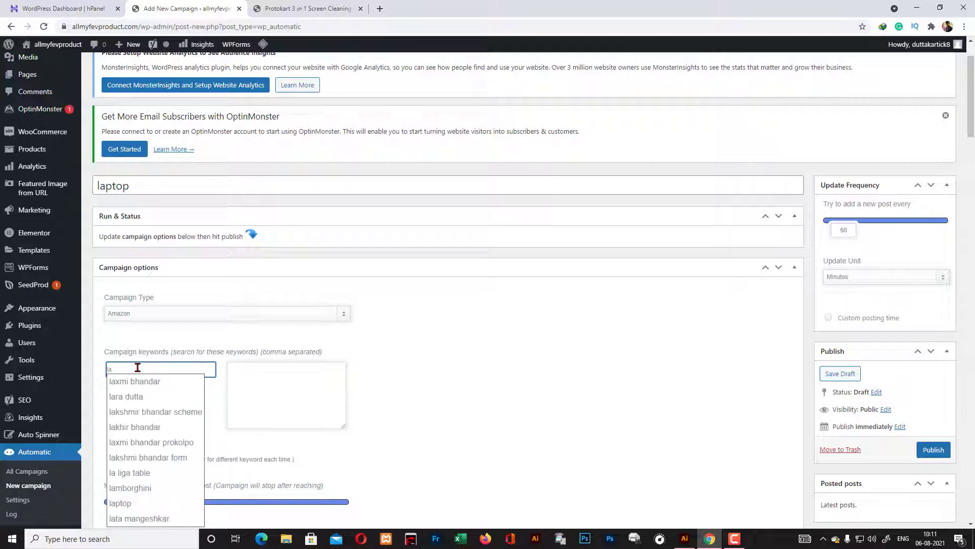
type("ptop")
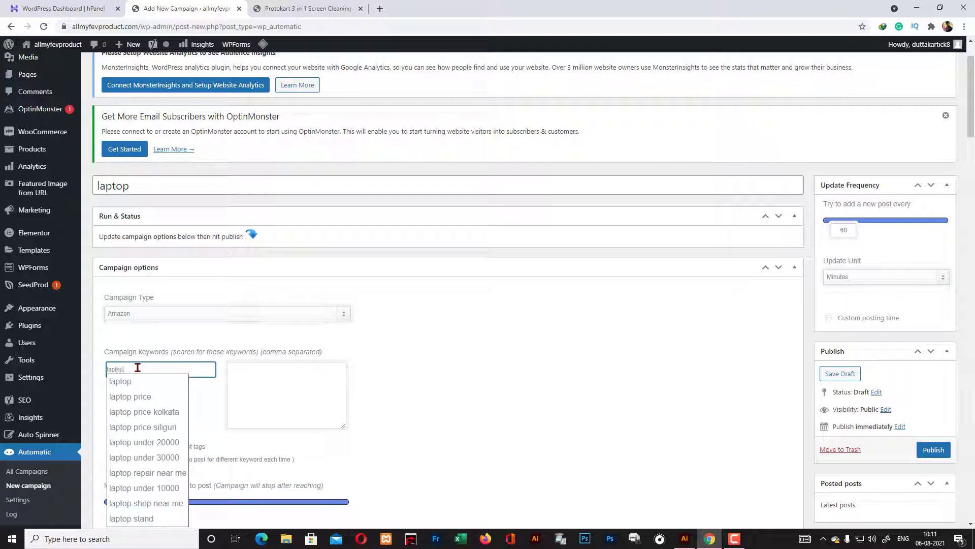
left_click(118, 384)
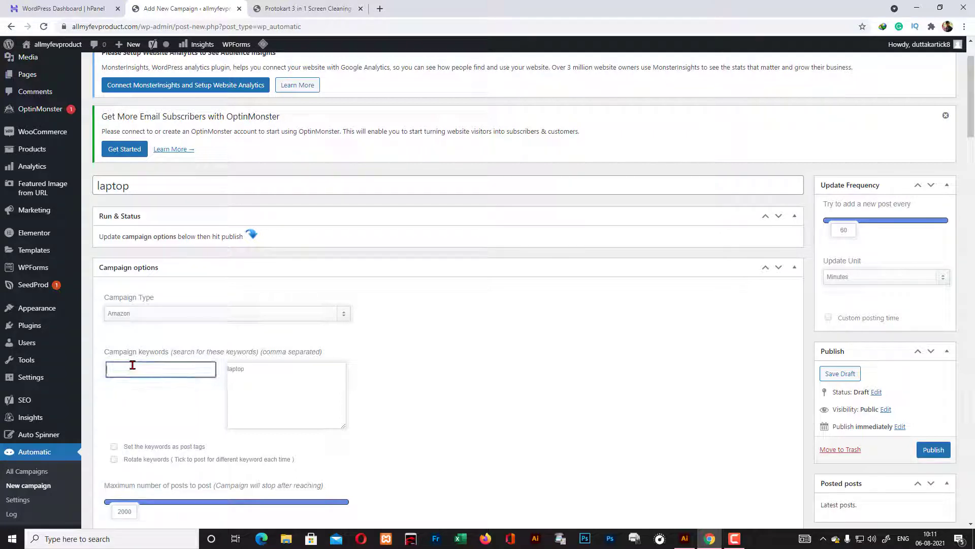
Add the suggested keyword "best gaming laptop" to the campaign keywords.
type("best ga")
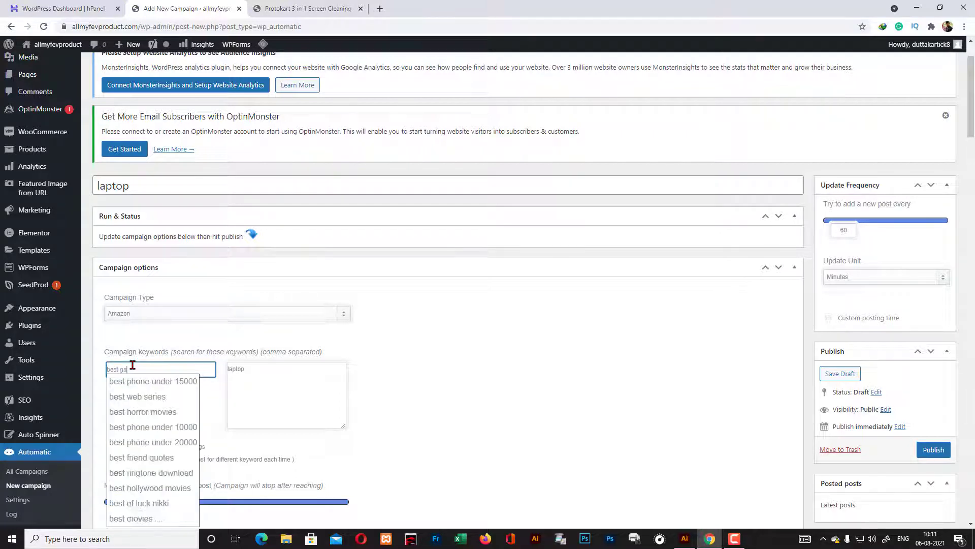
type("min")
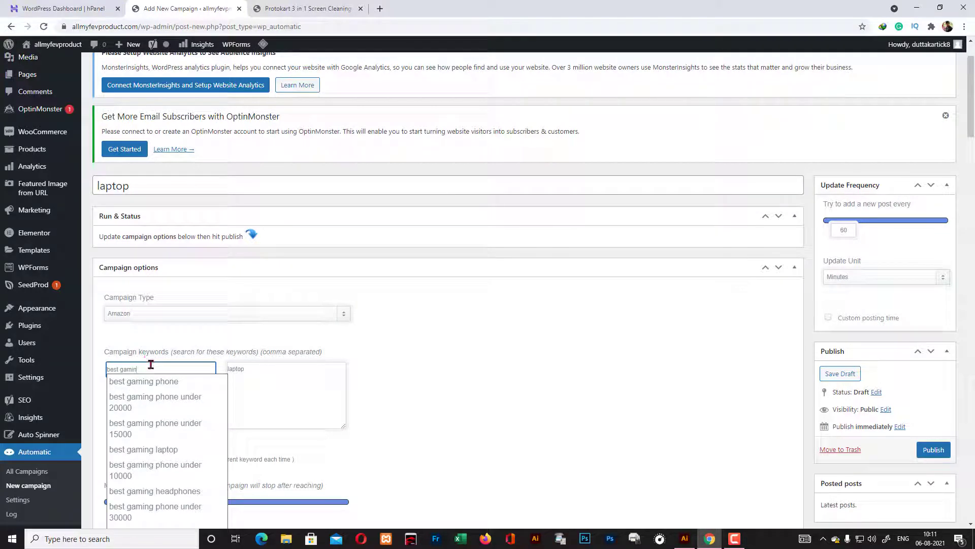
type("g la")
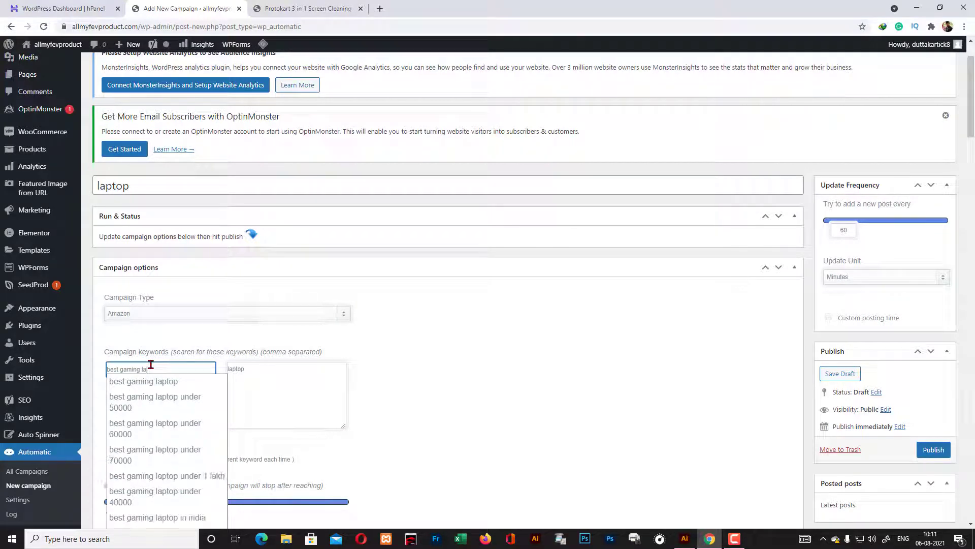
left_click(148, 382)
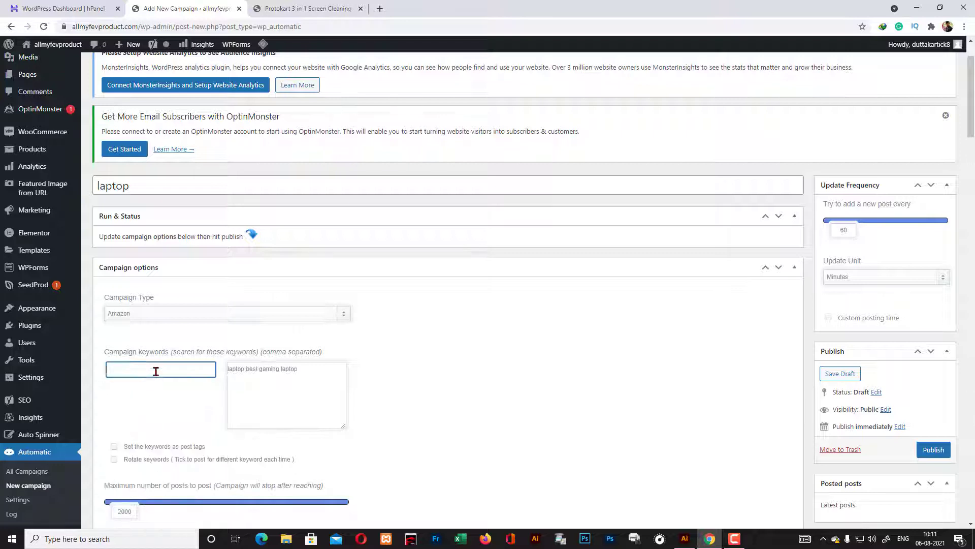
Search the keyword suggestions for "best gaming laptop" and add "best gaming laptop in india" to the campaign.
type("best ")
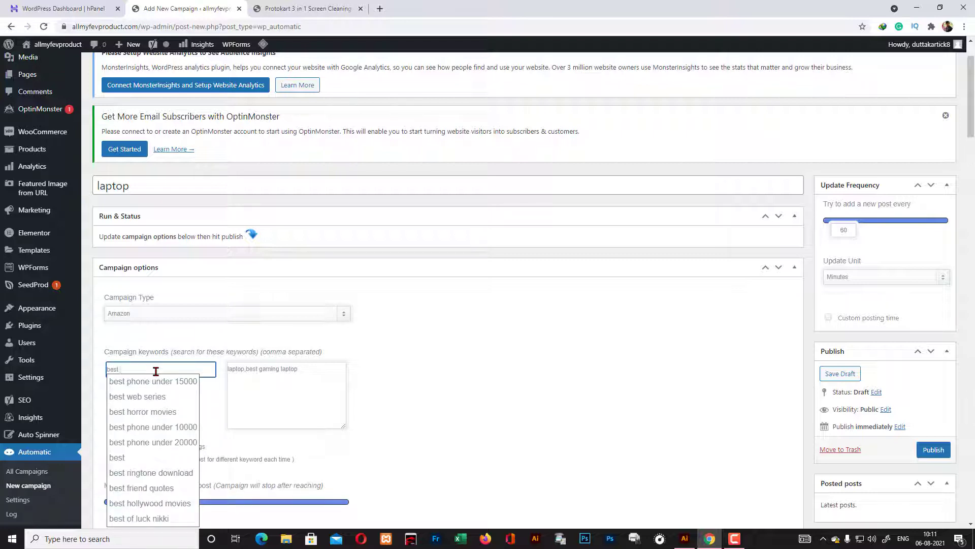
type("gaming")
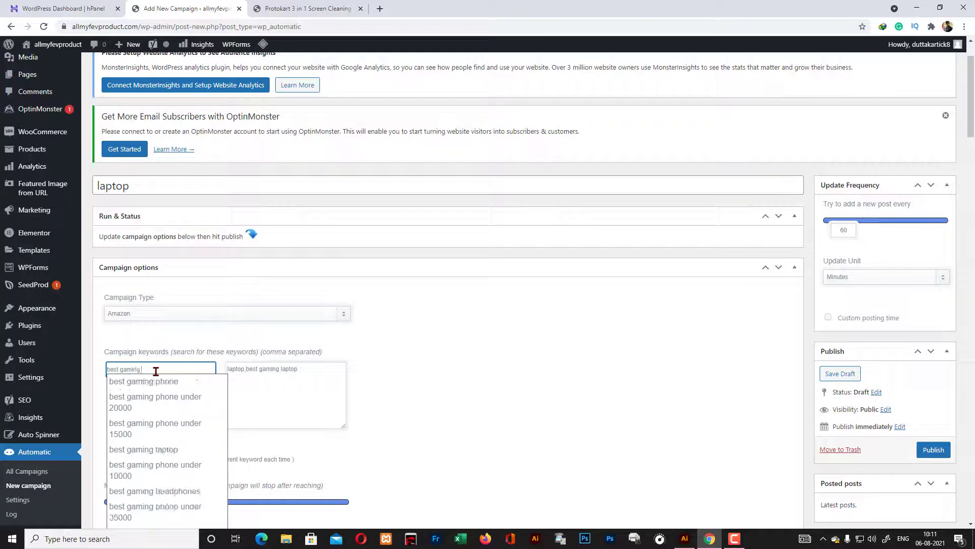
type(" lap")
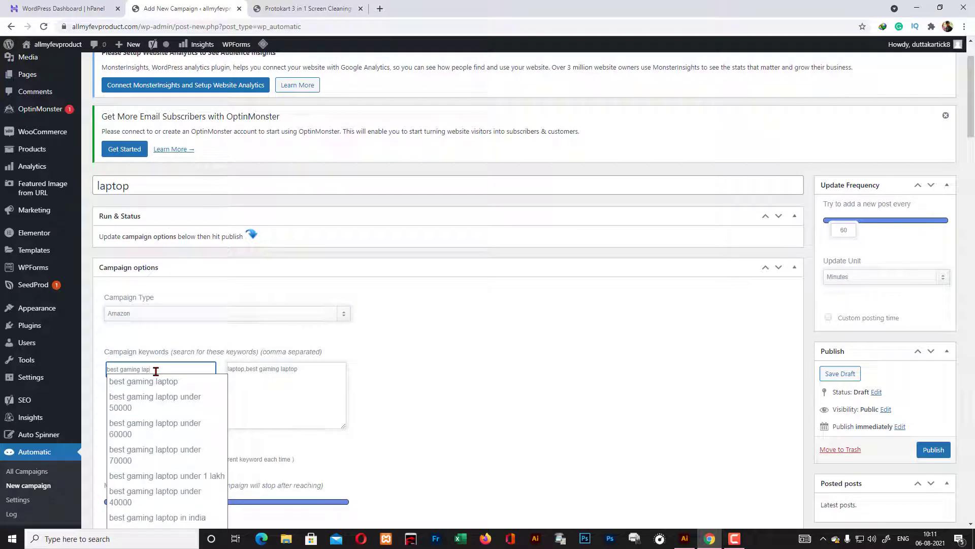
type("top")
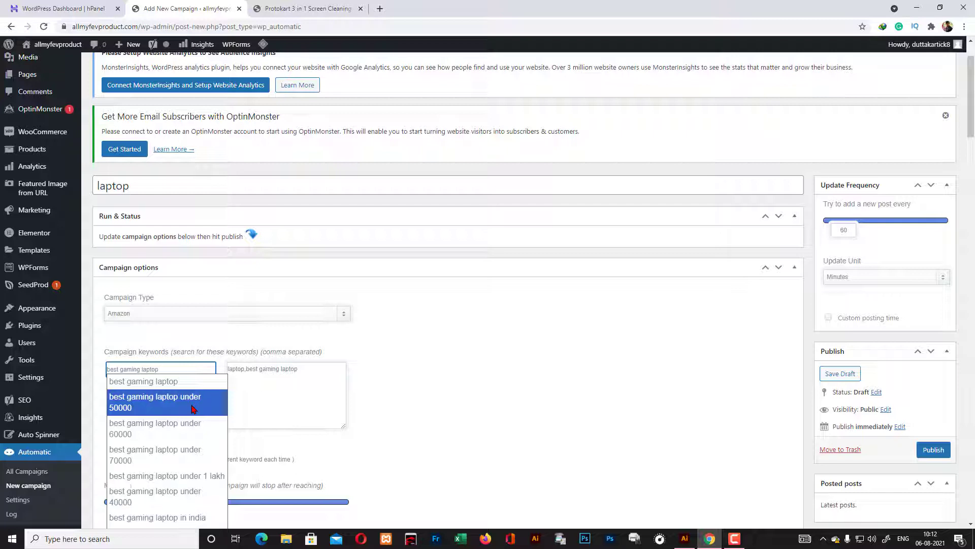
scroll(195, 493, "down", 1)
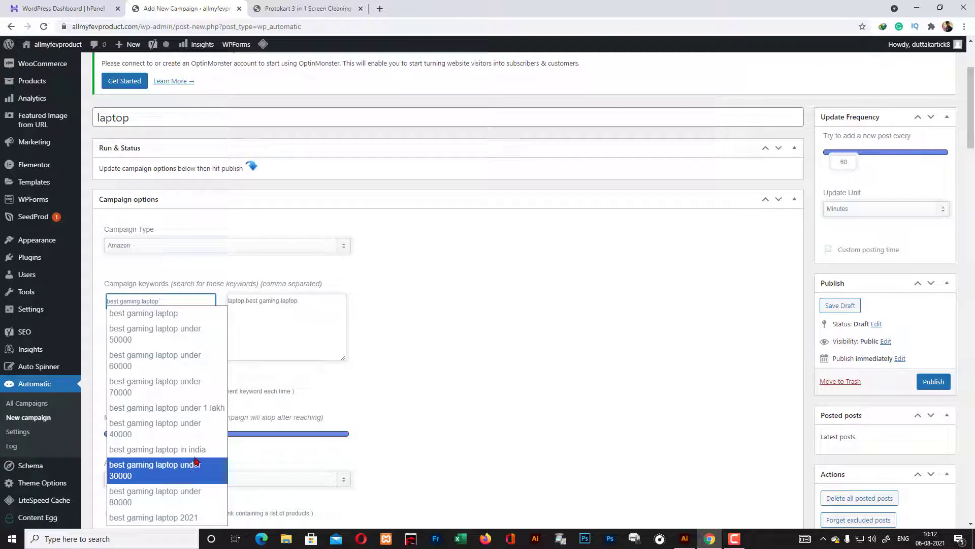
left_click(198, 450)
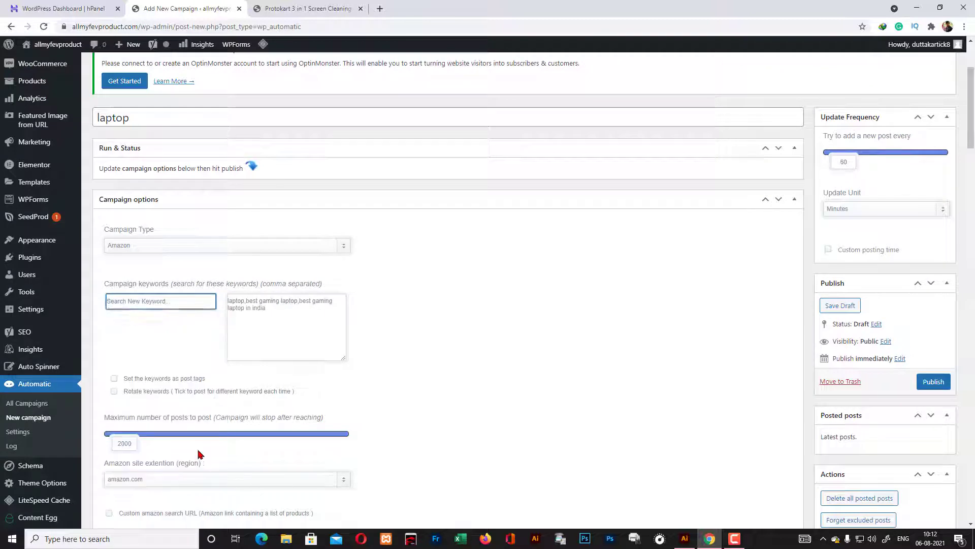
Search the keyword suggestions for "laptop" and add "laptop price kolkata" and "laptop repair near me" to the campaign.
left_click(173, 300)
mouse_move(50, 151)
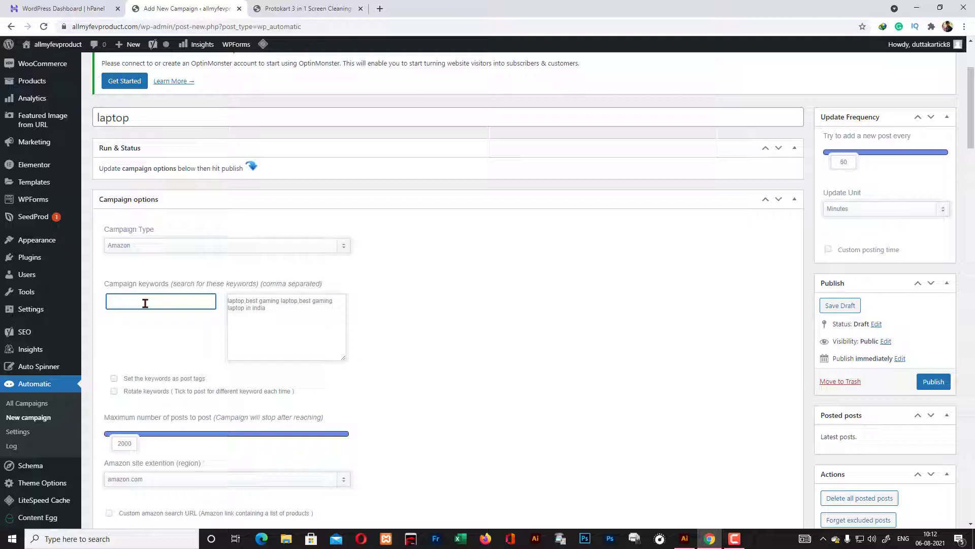
type("lap")
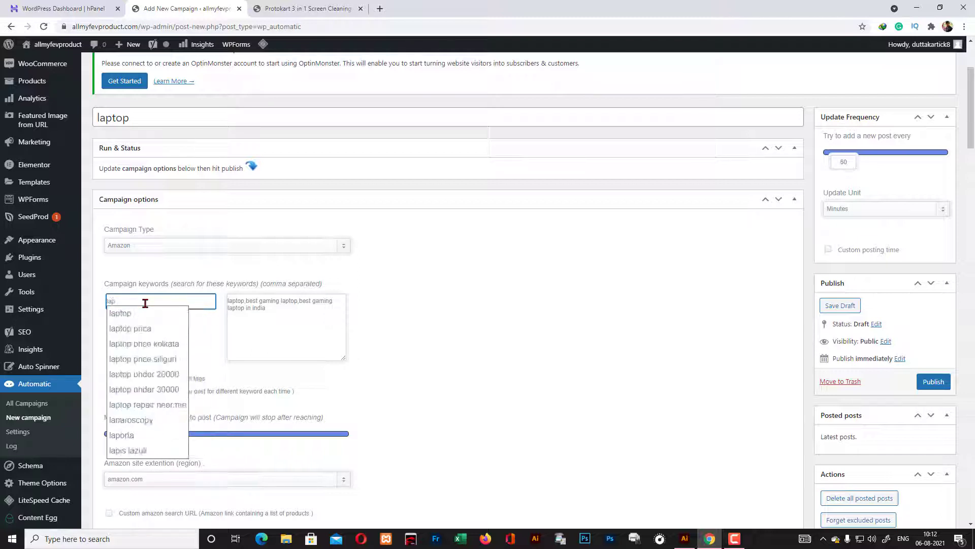
type("top")
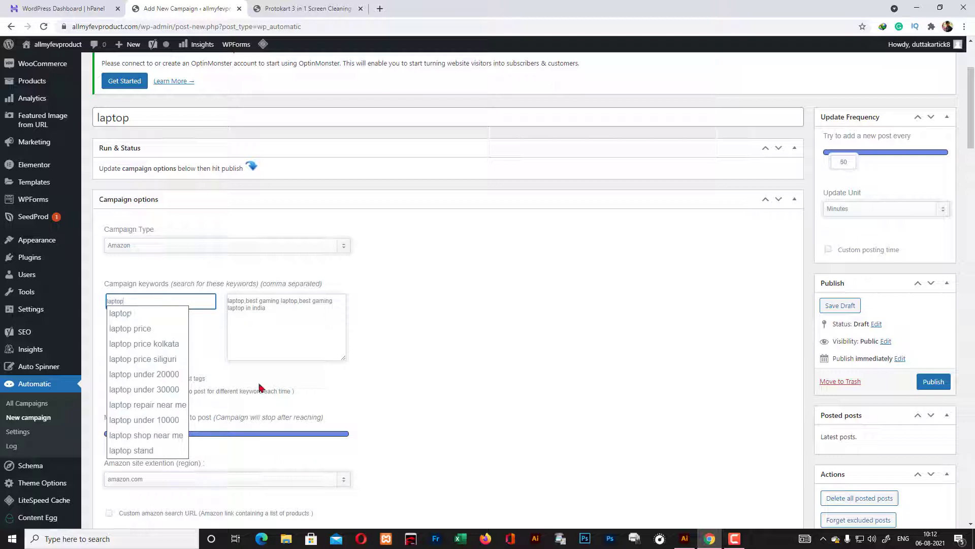
left_click(183, 344)
type("la")
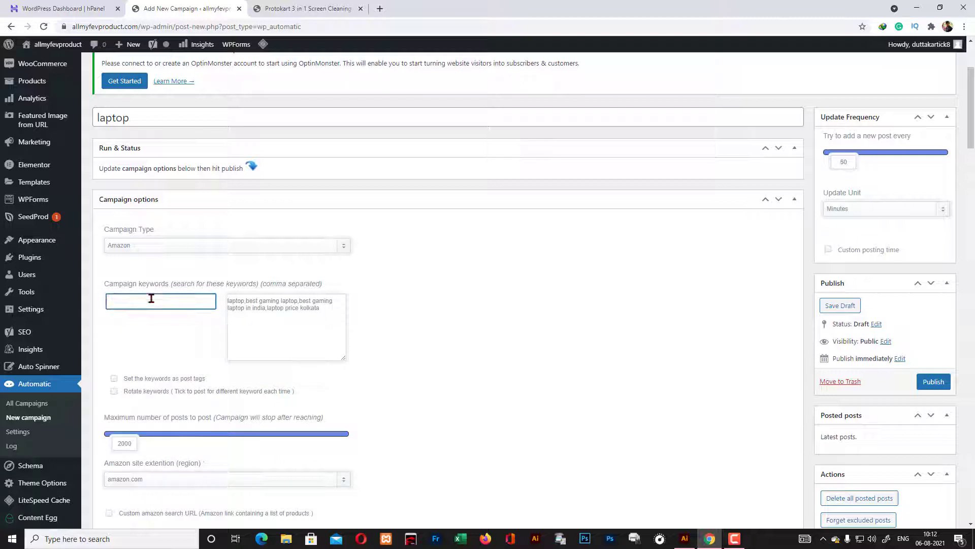
type("ptop")
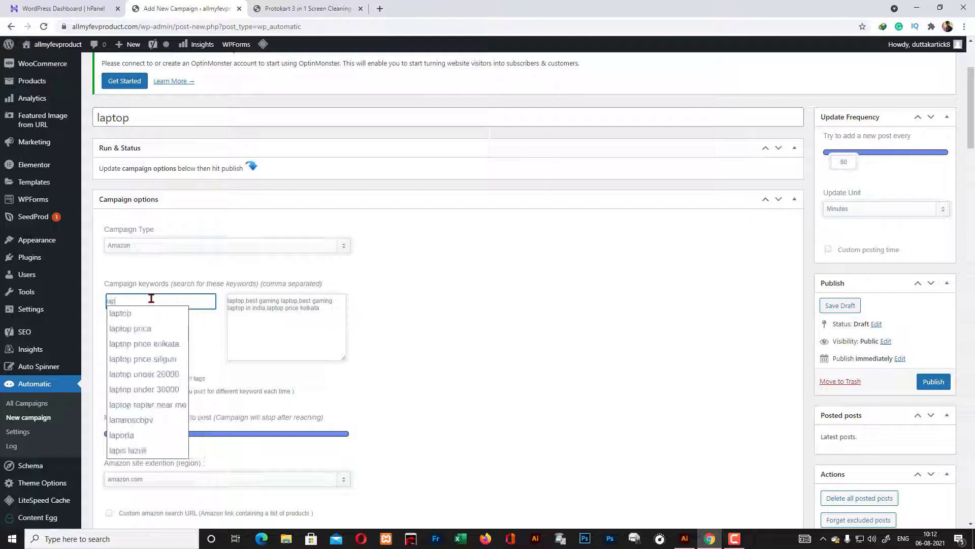
left_click(146, 405)
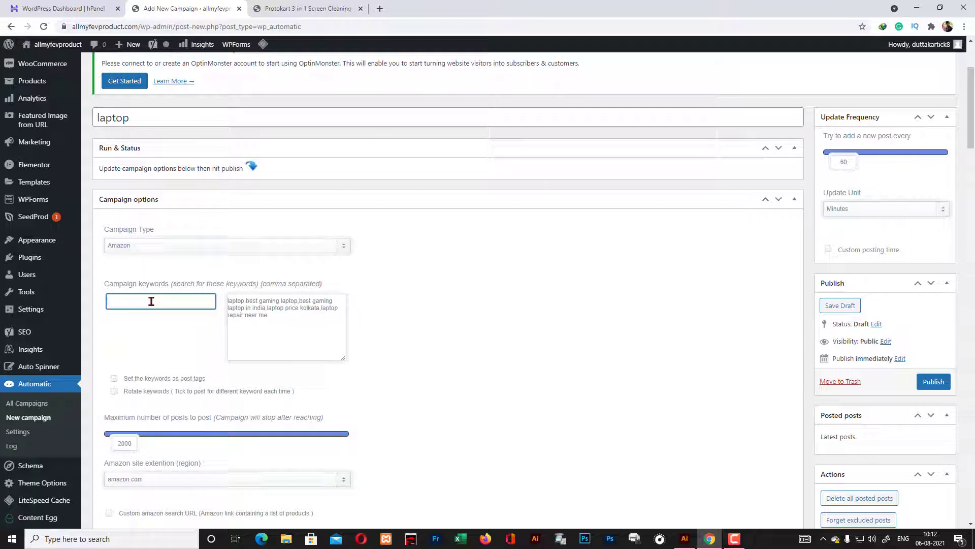
Search the keyword suggestions for "best laptop" and add "best laptop under 25000" to the campaign.
type("best ")
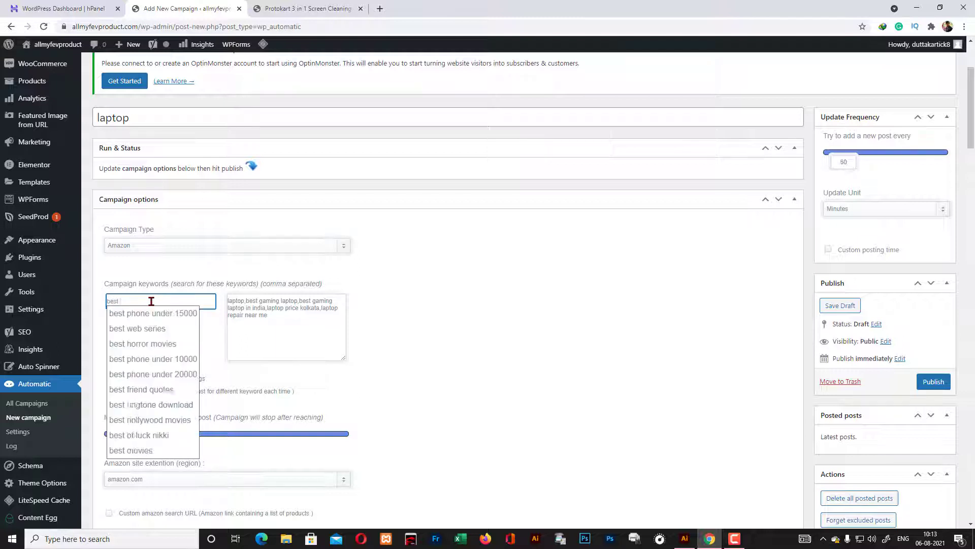
type("laptop")
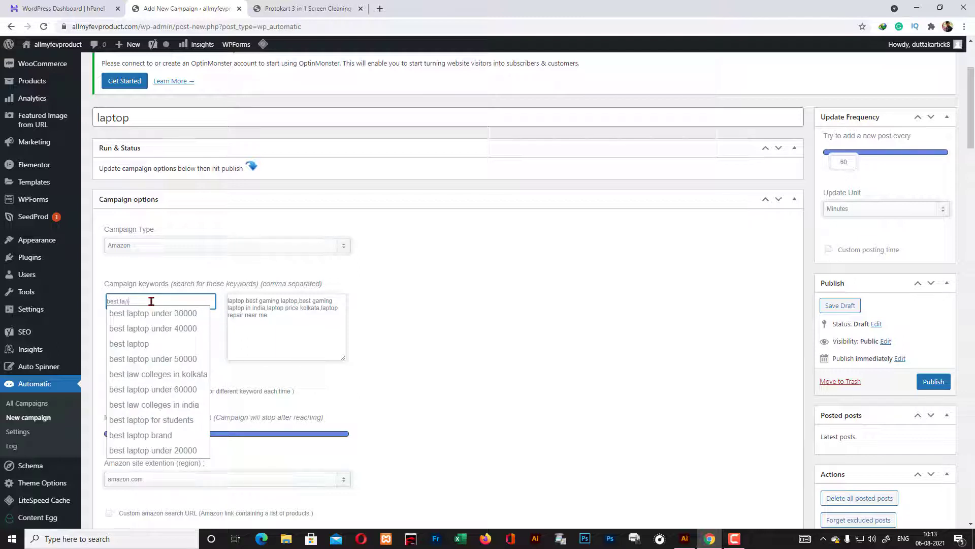
key("Up")
key("Up")
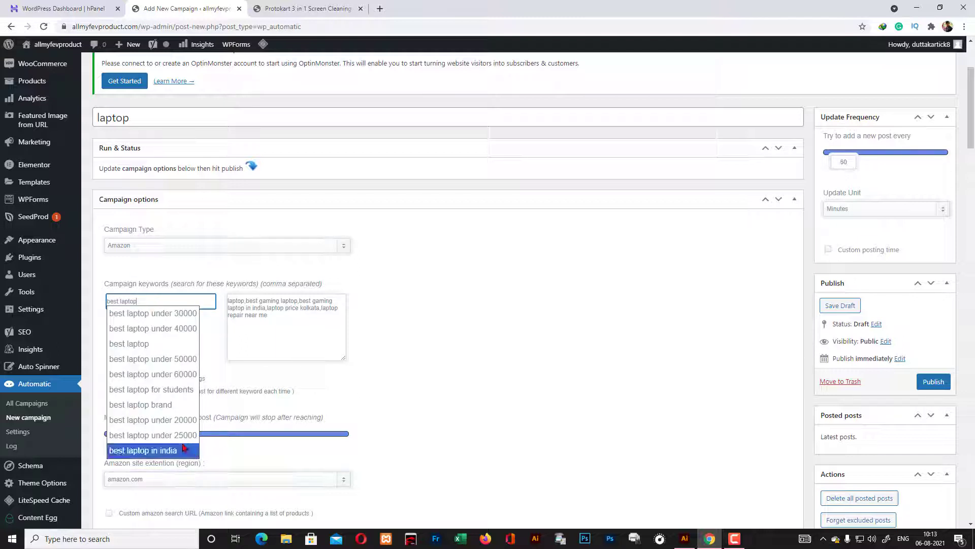
key("Return")
Look up "best gaming laptop" in the keyword suggestions again and add "best gaming laptop under 50000" to the campaign.
left_click(170, 302)
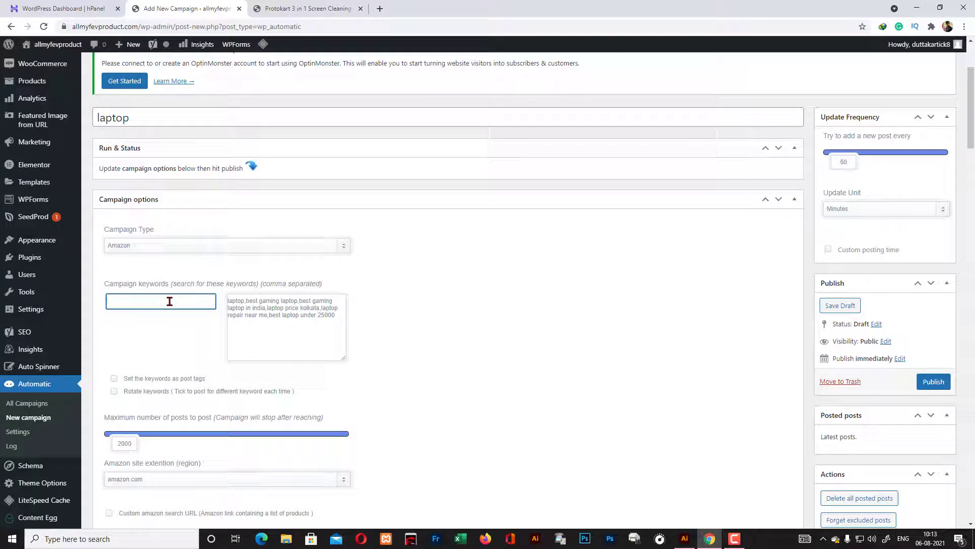
type("best ")
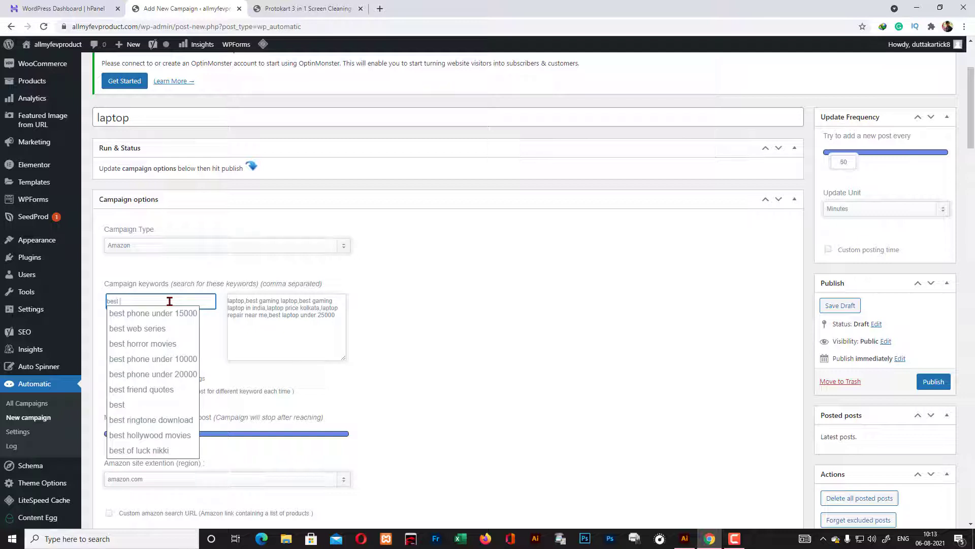
type("gaming")
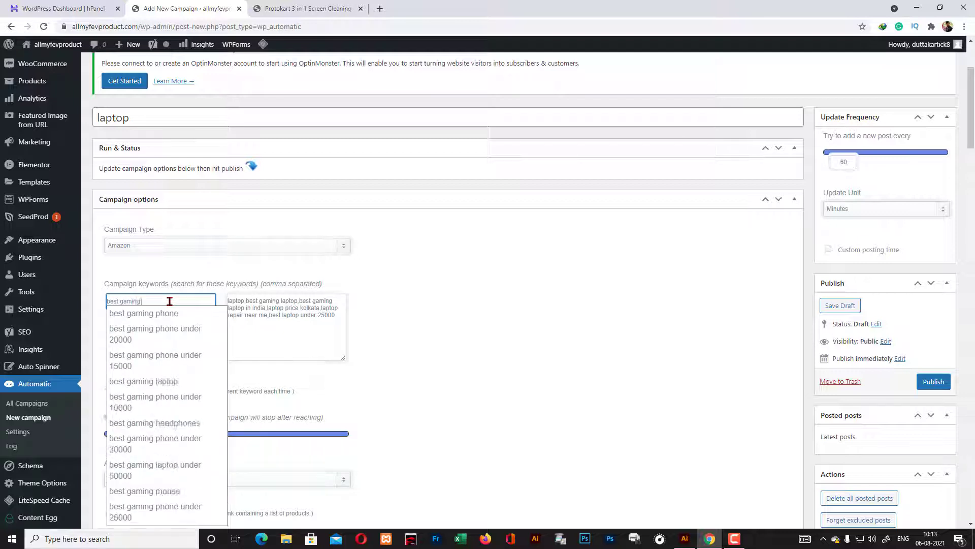
type(" laptop")
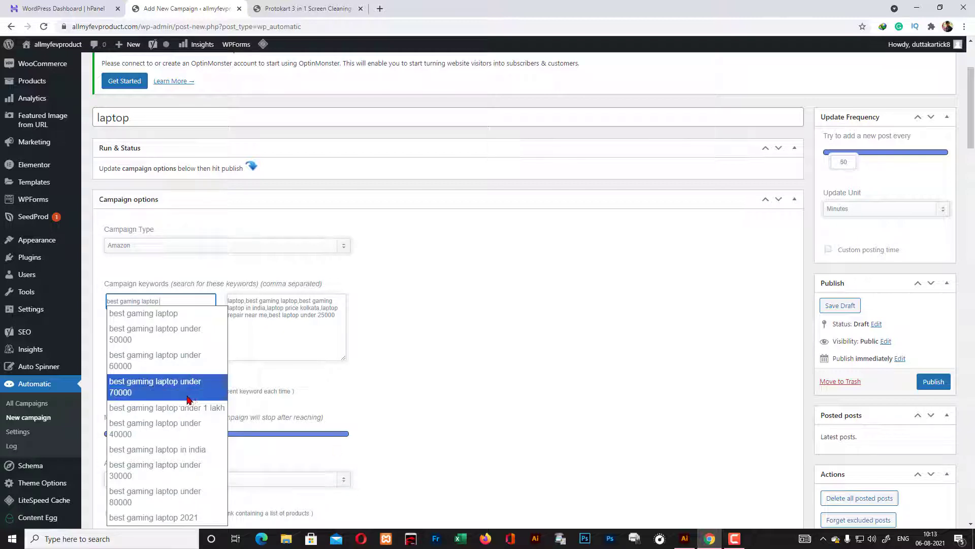
left_click(181, 345)
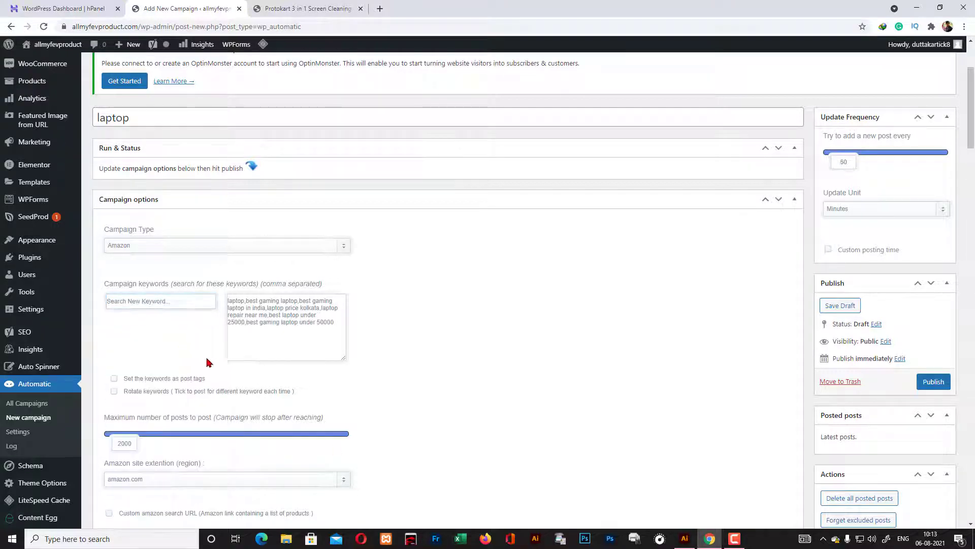
Set the campaign's Amazon site extension (region) to amazon.in.
scroll(347, 350, "down", 2)
scroll(347, 351, "down", 1)
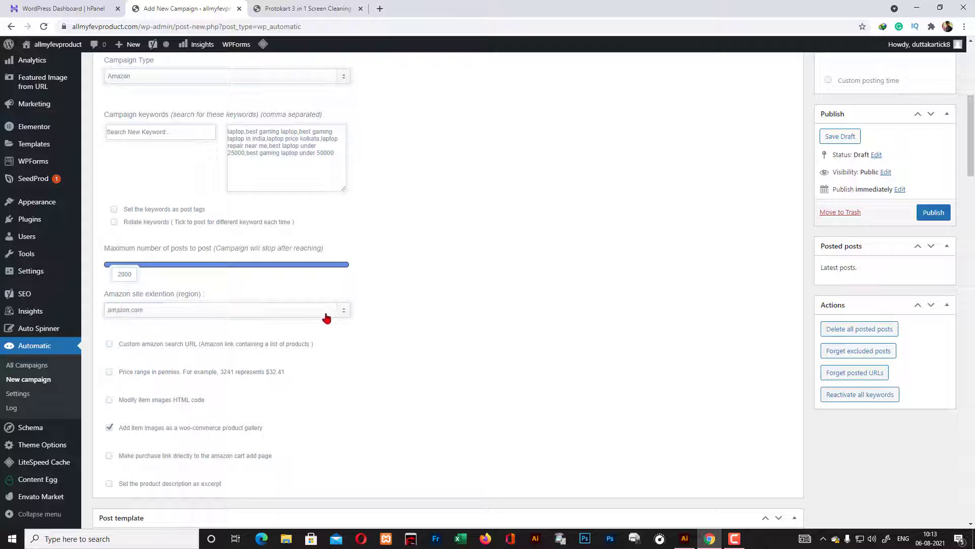
left_click(344, 315)
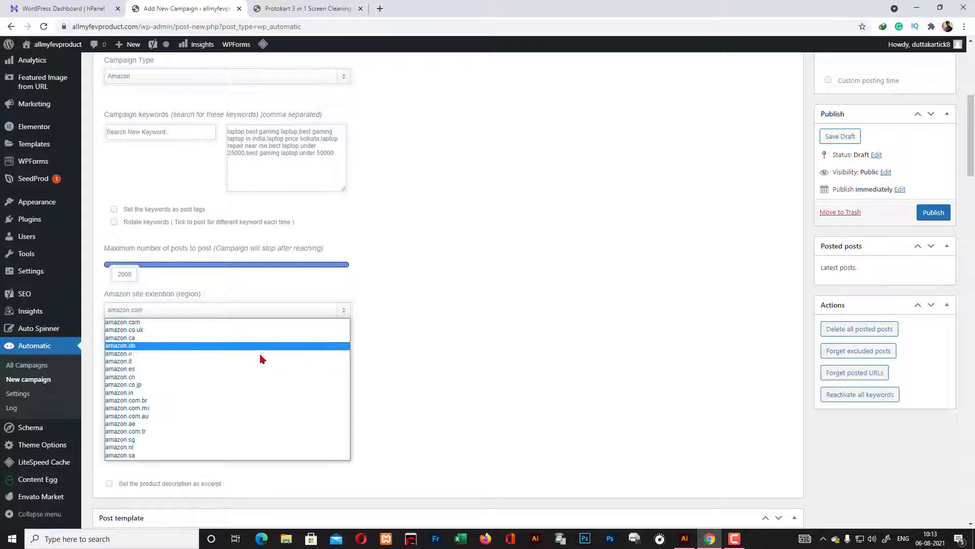
left_click(207, 394)
Review the campaign's post template and its post type, format and status settings.
scroll(293, 375, "down", 3)
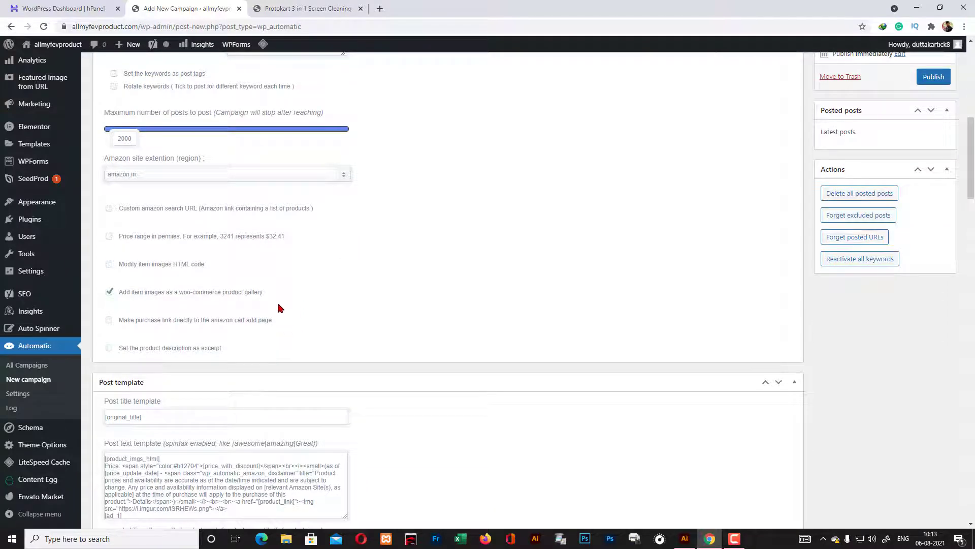
scroll(312, 331, "down", 1)
scroll(312, 331, "down", 3)
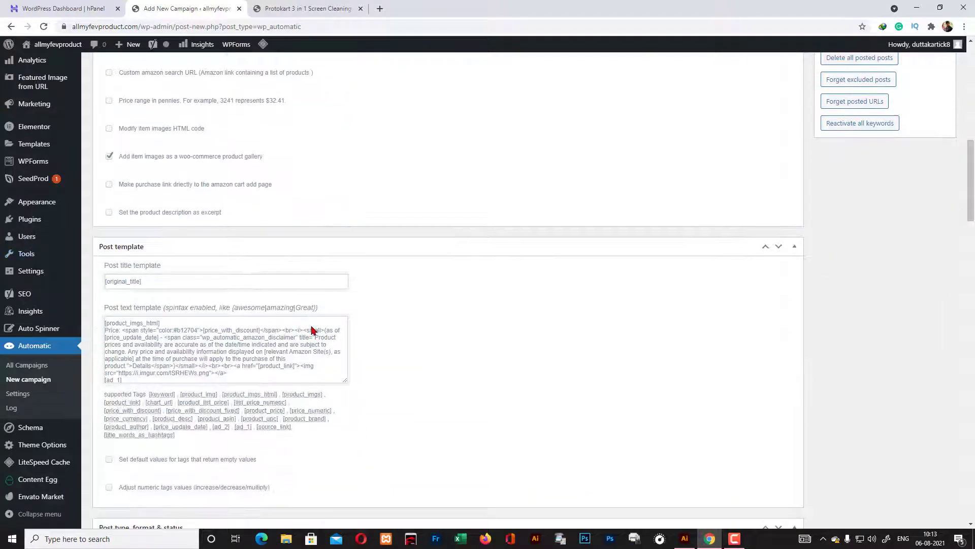
scroll(239, 372, "down", 3)
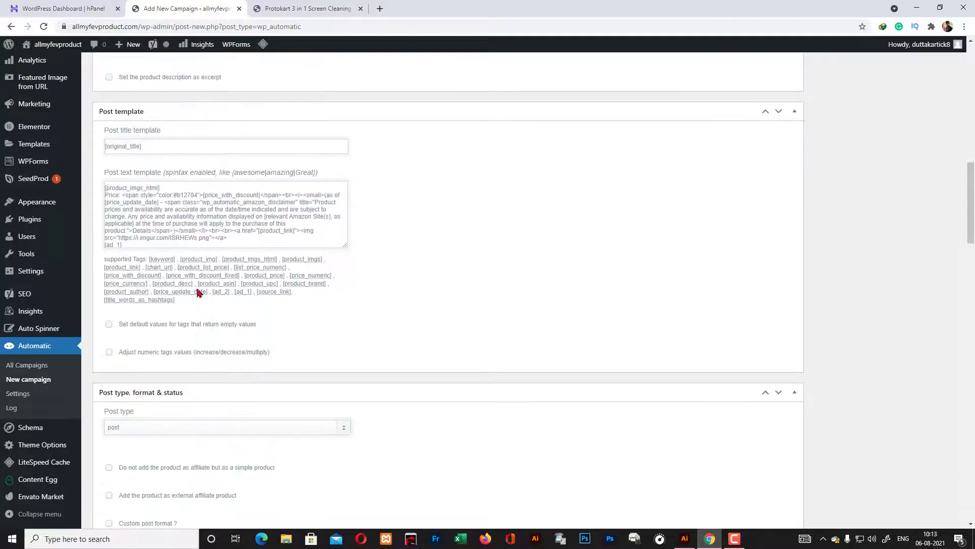
scroll(281, 374, "down", 3)
scroll(180, 356, "down", 2)
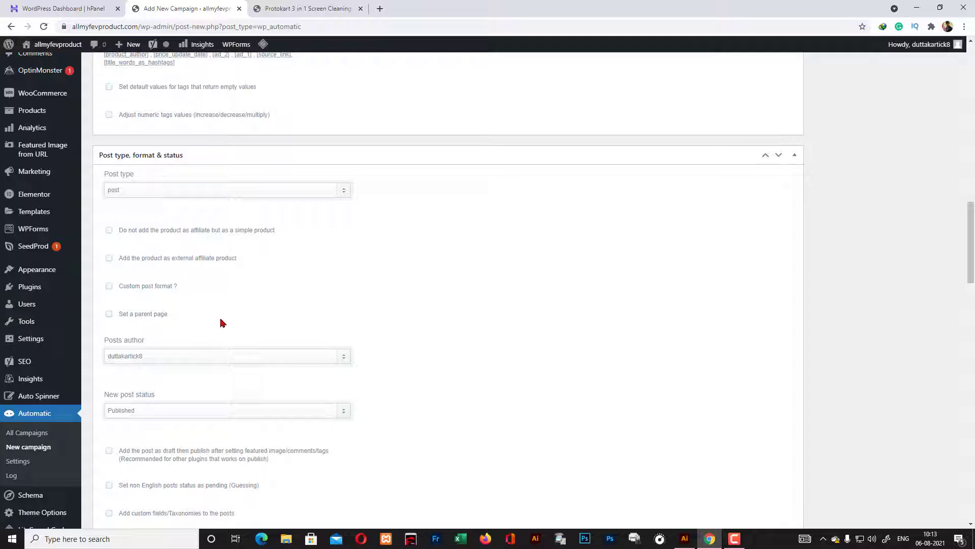
scroll(233, 279, "down", 4)
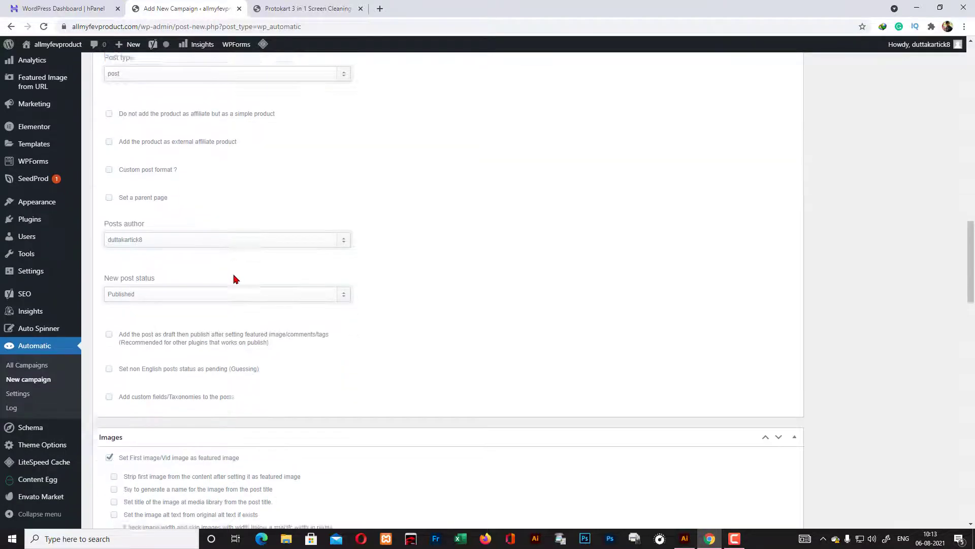
scroll(190, 320, "down", 1)
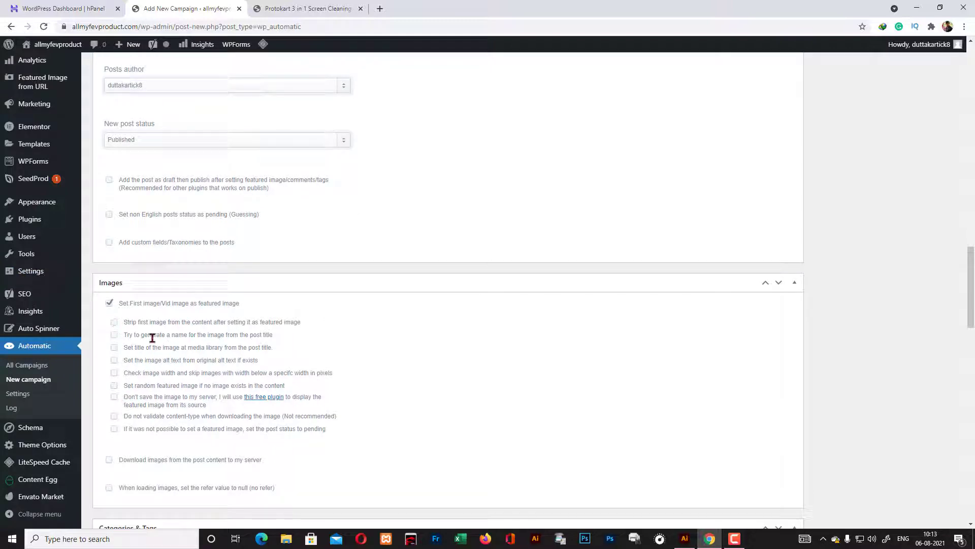
Enable image names and media library titles from the post title, plus original alt text with the post title as fallback.
left_click(114, 334)
left_click(114, 347)
left_click(114, 361)
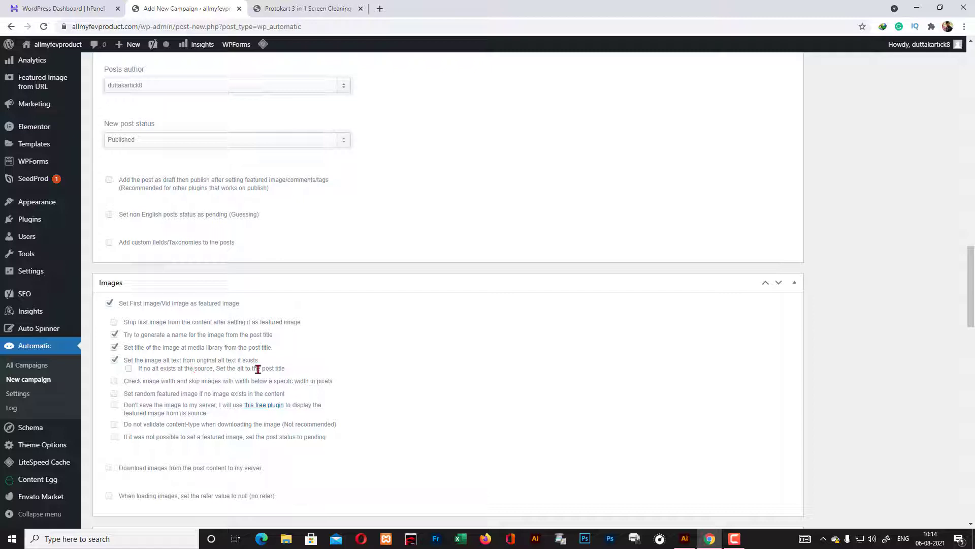
left_click(129, 370)
Enable the option to display the featured image from its source instead of saving it to the server.
scroll(299, 375, "down", 2)
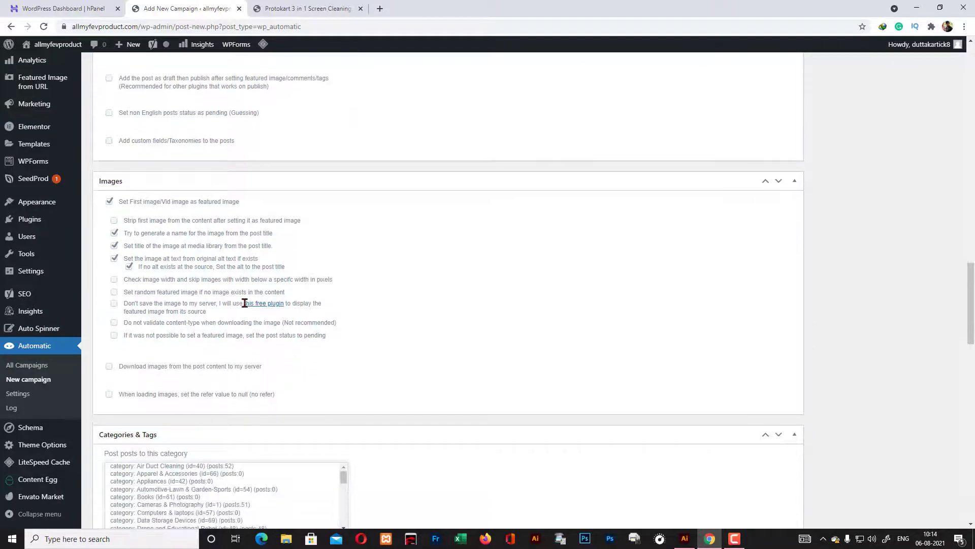
left_click(114, 306)
scroll(448, 325, "down", 1)
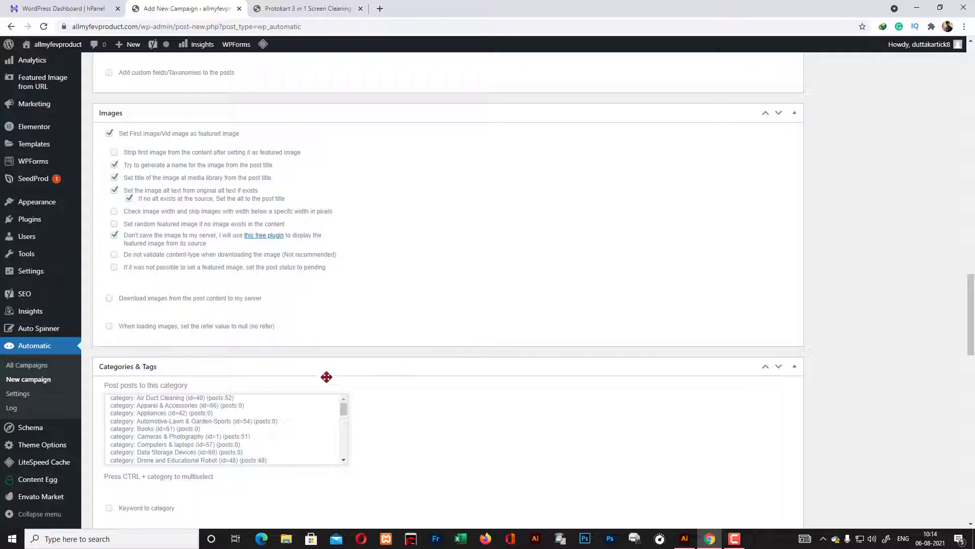
Look through the campaign's category list, and open the site's post categories page in a new browser tab.
scroll(201, 419, "down", 2)
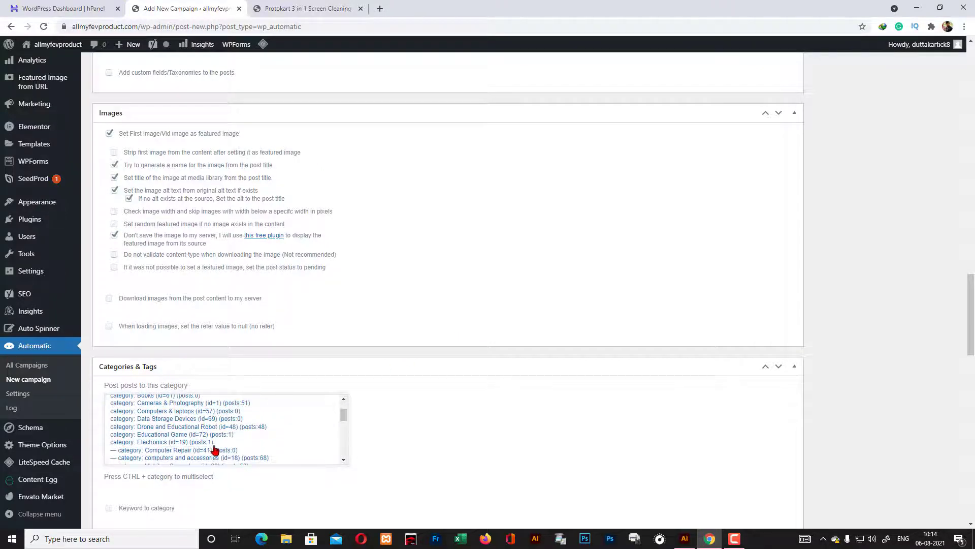
scroll(216, 447, "down", 3)
scroll(43, 191, "up", 6)
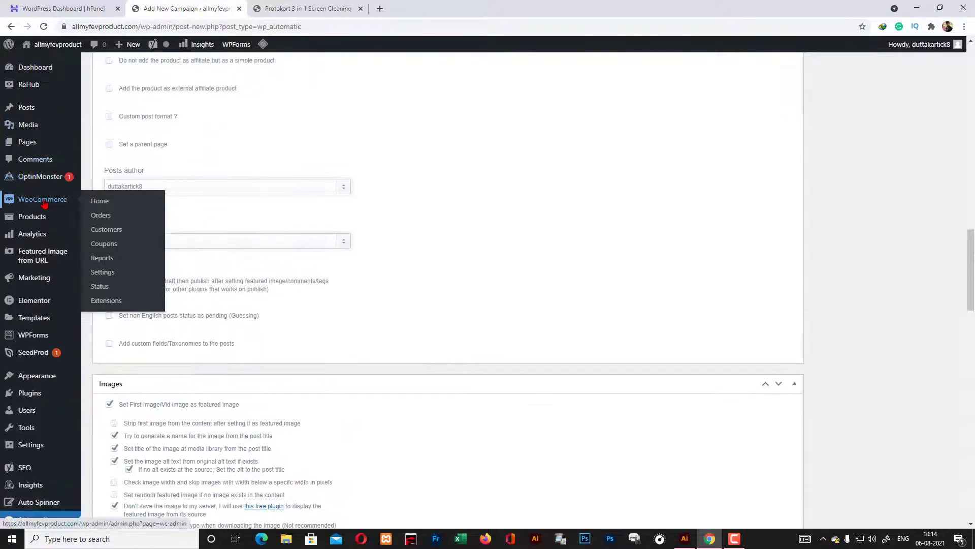
mouse_move(18, 113)
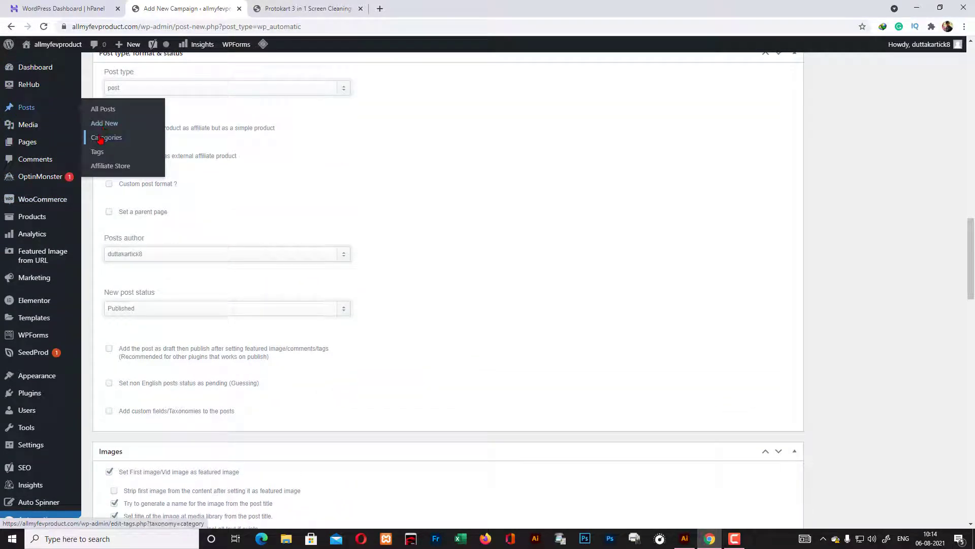
right_click(98, 137)
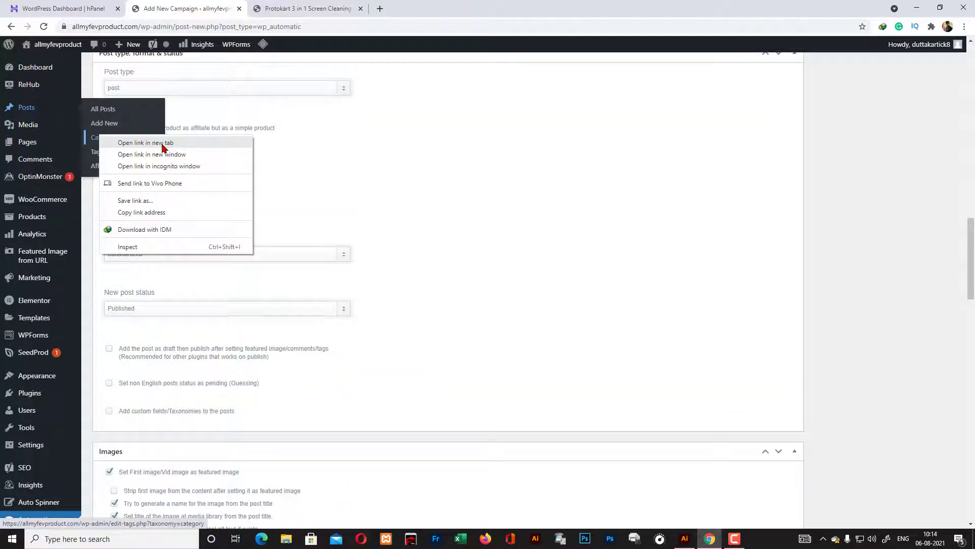
left_click(163, 143)
left_click(427, 8)
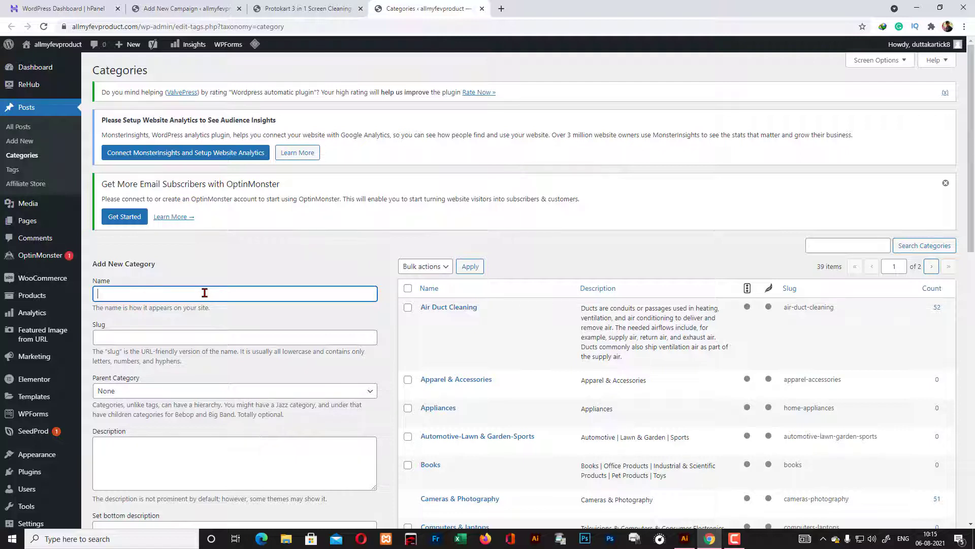
Enter "laptop" as both the name and the slug of the new category.
type("lkaptop")
key("BackSpace")
left_click(165, 337)
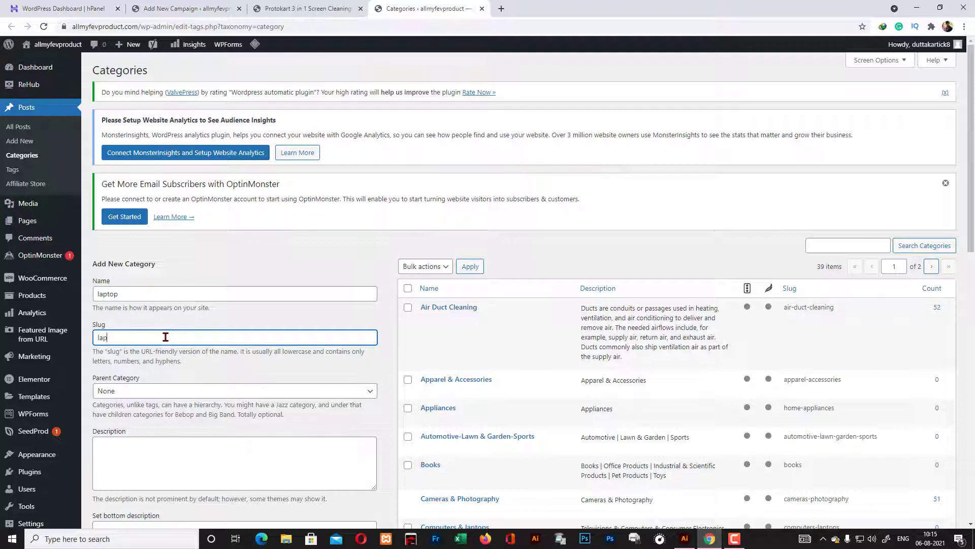
type("op")
Fill in the new category's description with "laptop best gaming laptop | best low price gaming laptop".
double_click(157, 294)
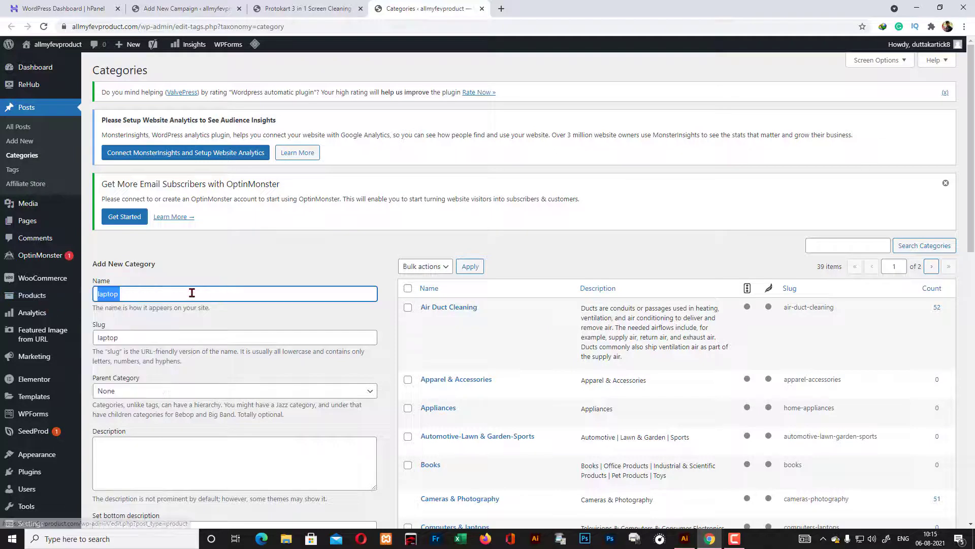
right_click(127, 293)
left_click(147, 348)
left_click(142, 442)
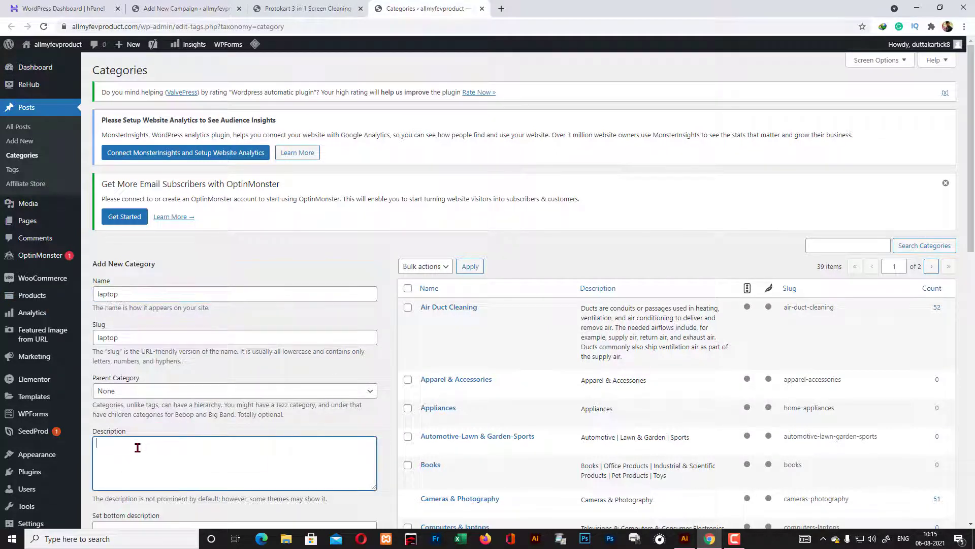
key("ctrl+v")
type("best gaming la")
type("ptop | bes")
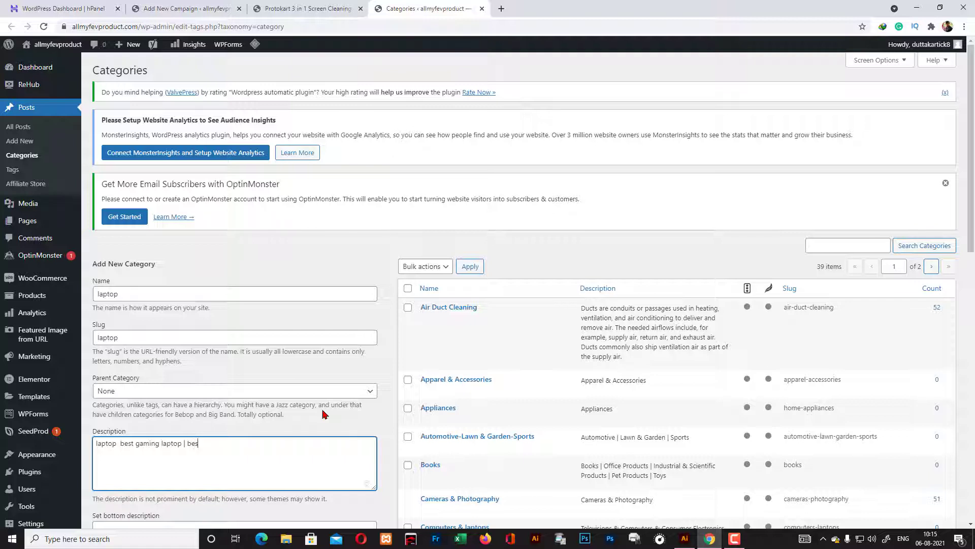
type("t low ")
type("price ")
type("gar")
type("ing")
type(" laptop")
Check the category form's logo upload section, and open the Pixabay site in a new browser tab via Google.
scroll(283, 419, "down", 3)
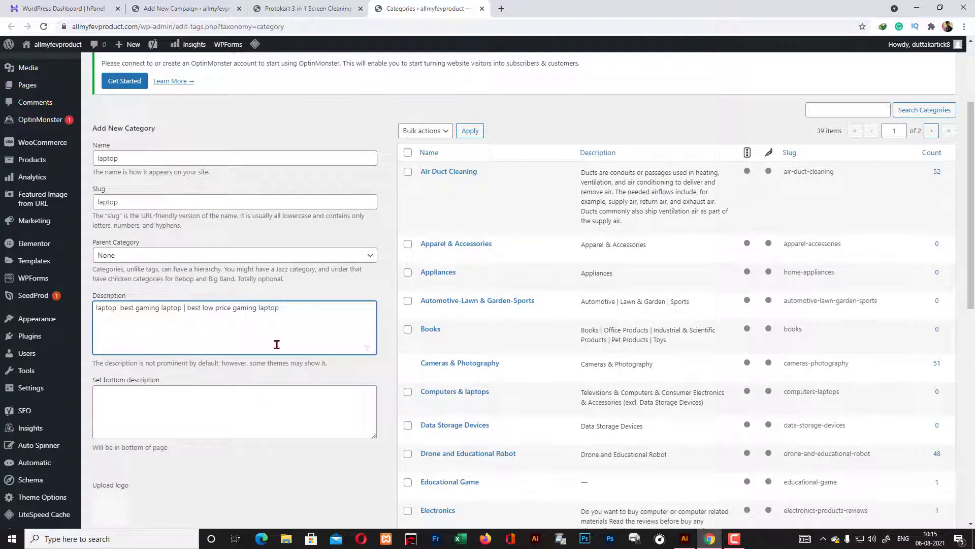
scroll(287, 361, "up", 3)
scroll(277, 360, "down", 5)
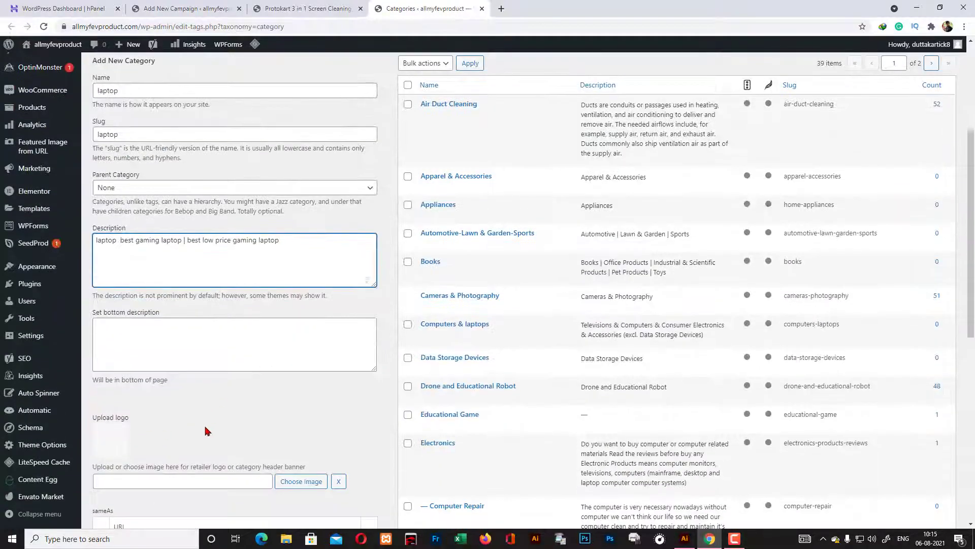
scroll(208, 429, "down", 3)
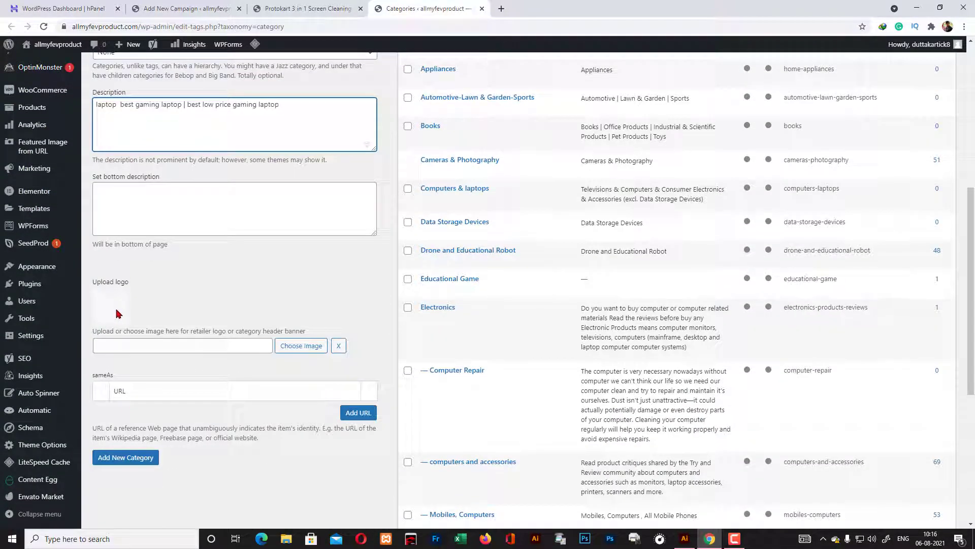
left_click(501, 9)
left_click(439, 213)
type("pixa")
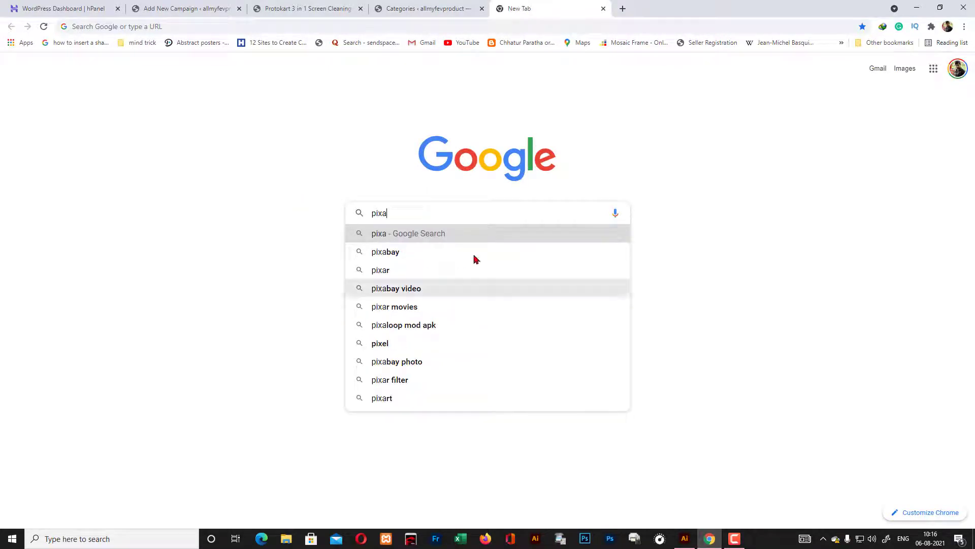
left_click(439, 254)
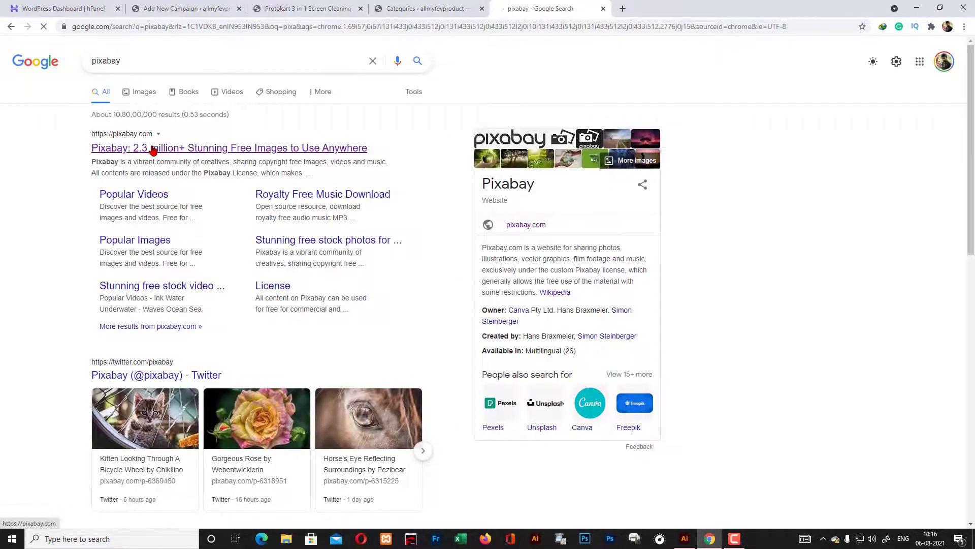
left_click(149, 147)
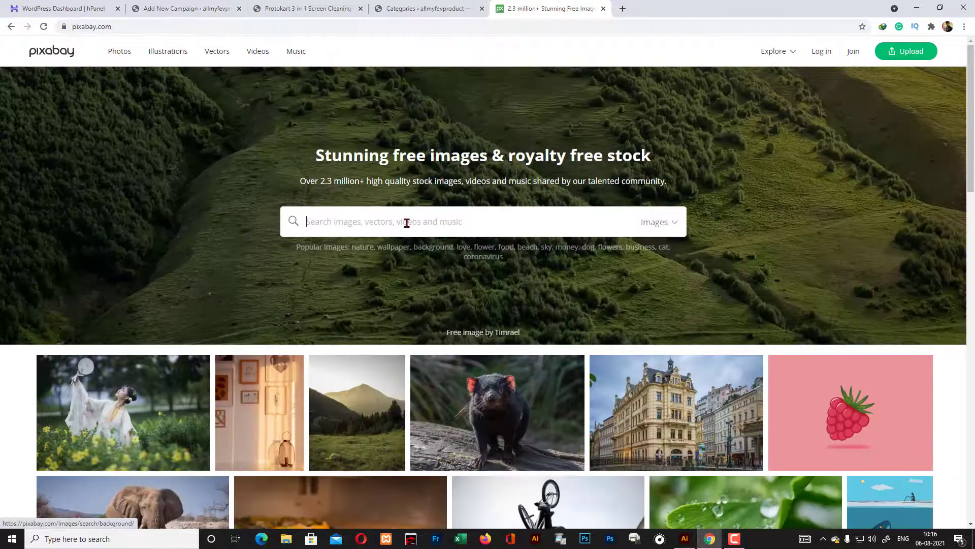
Search Pixabay for "laptop icon" and examine the circled laptop outline icon.
type("la")
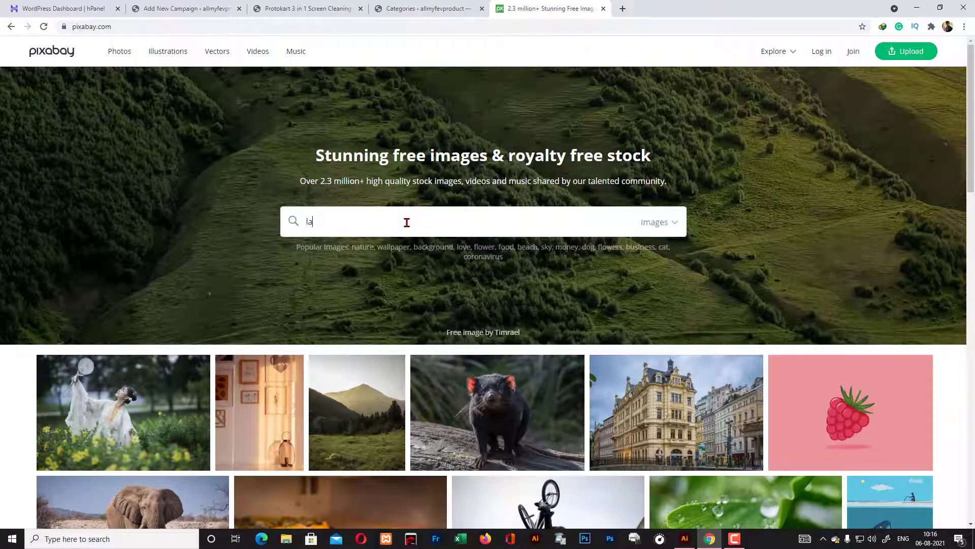
type("ptop icon")
key("Return")
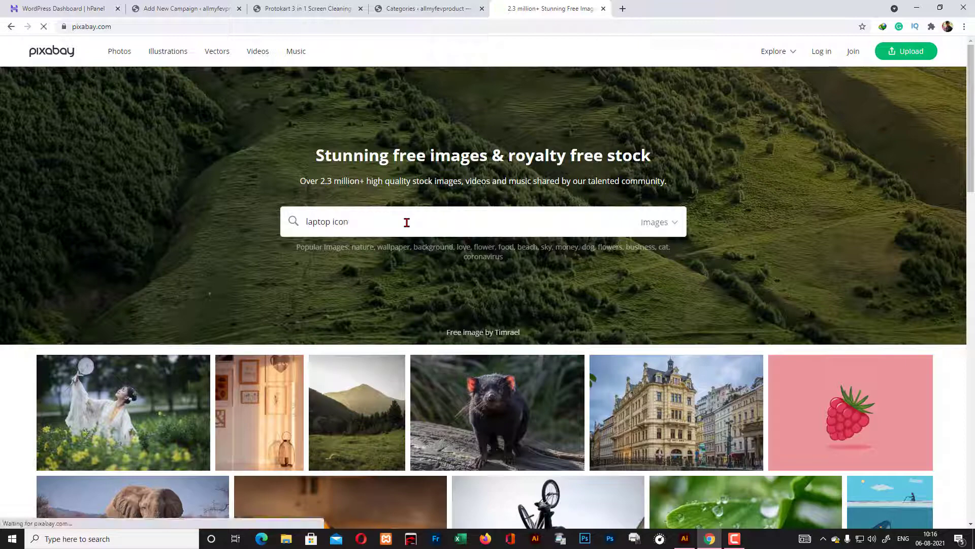
scroll(419, 299, "down", 3)
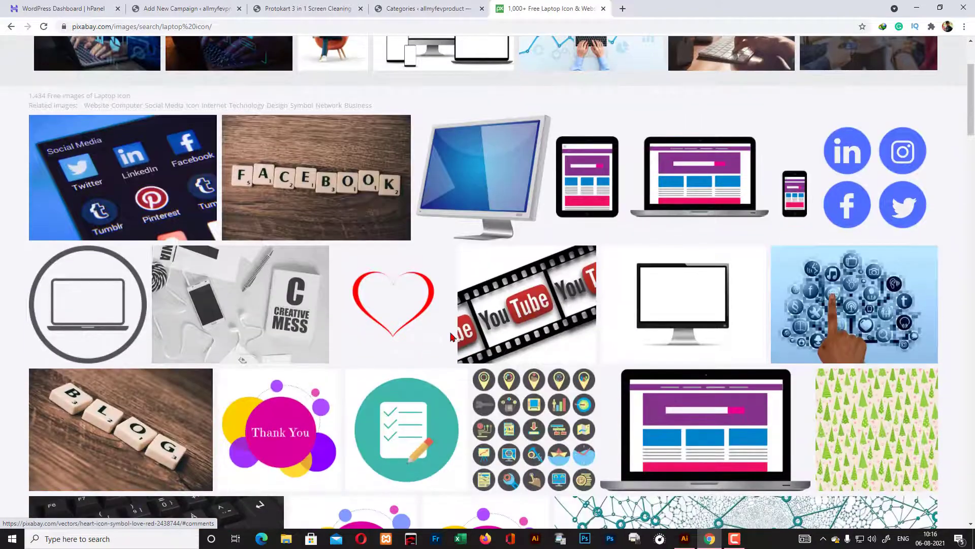
left_click(102, 307)
scroll(742, 275, "down", 3)
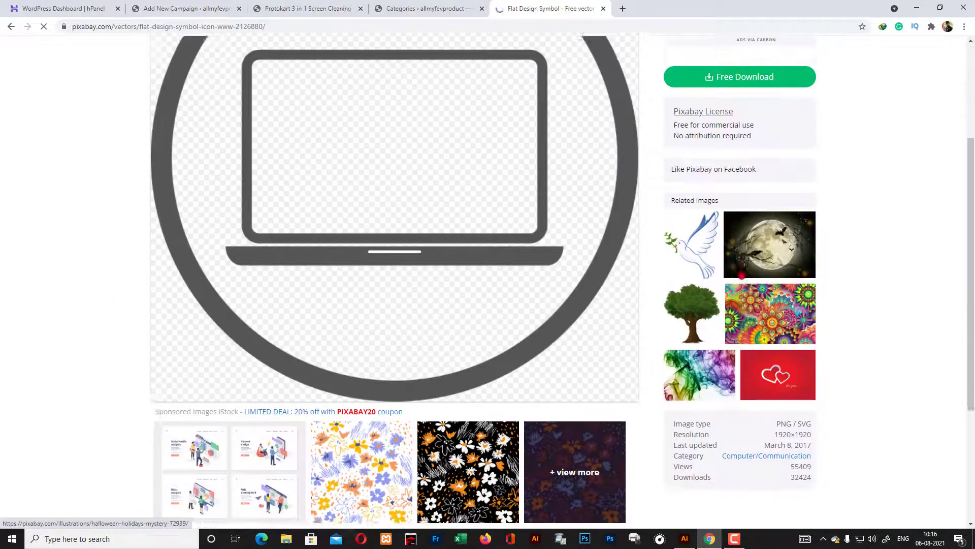
scroll(742, 275, "down", 3)
scroll(741, 275, "up", 7)
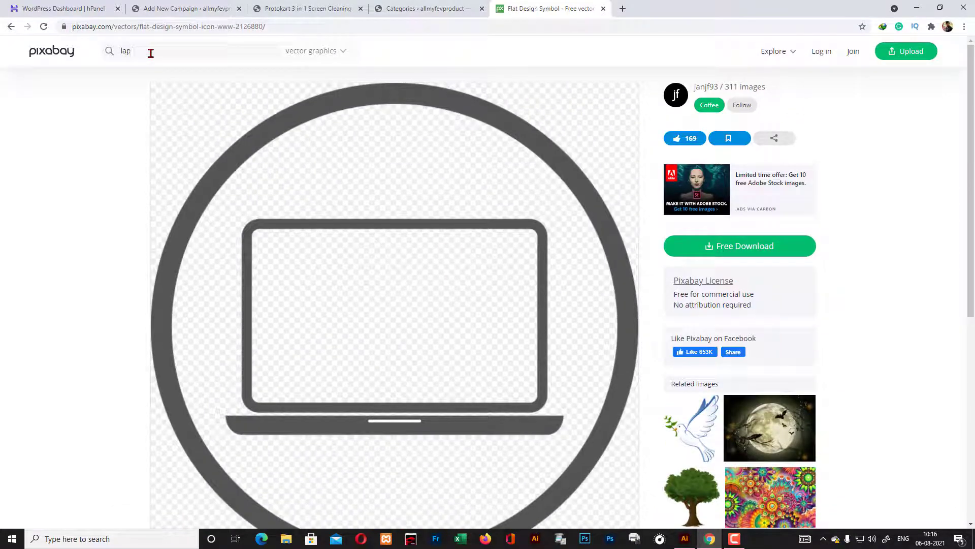
Search Pixabay's vector graphics for "laptop" and download the open black notebook image as a 640-pixel-wide PNG.
type("top")
key("Return")
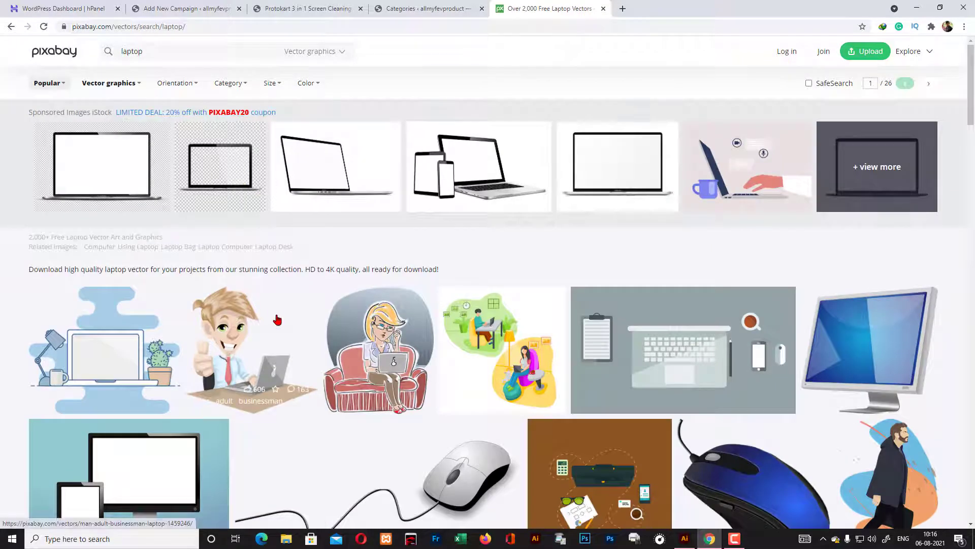
scroll(278, 314, "down", 3)
scroll(278, 314, "up", 3)
scroll(639, 226, "down", 6)
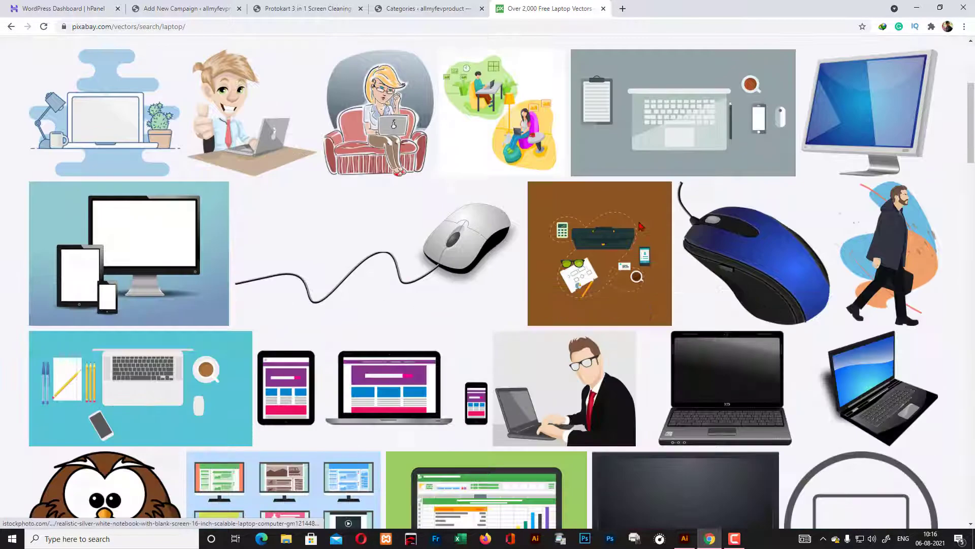
scroll(639, 226, "down", 3)
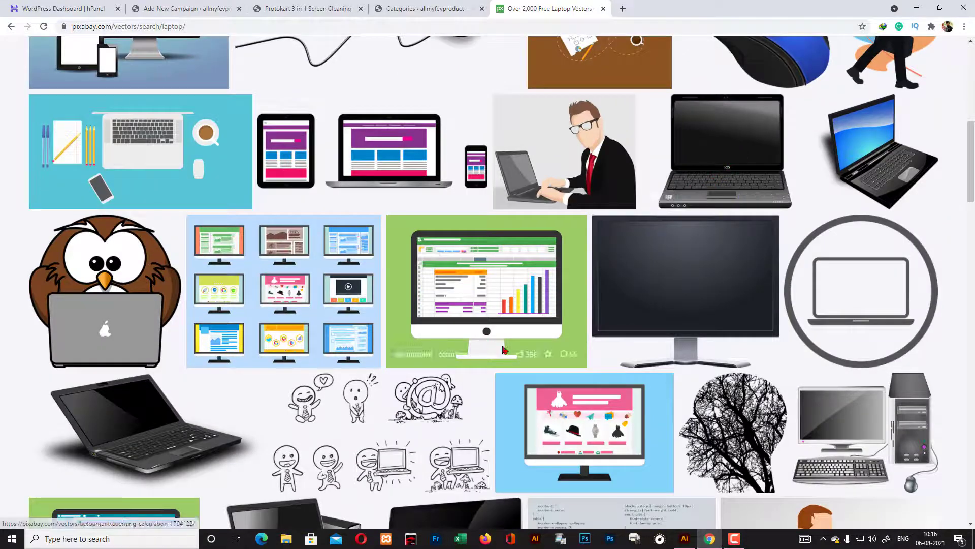
scroll(310, 346, "down", 3)
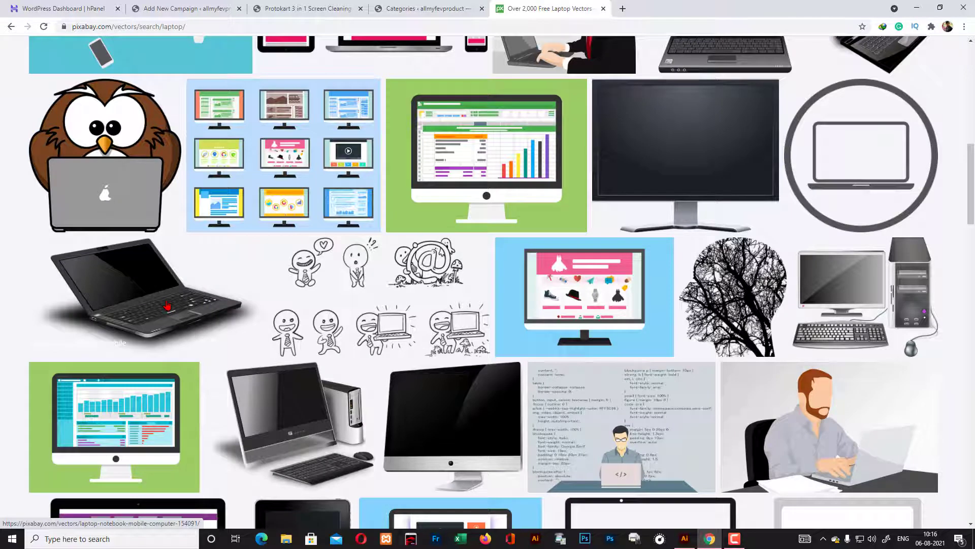
left_click(167, 305)
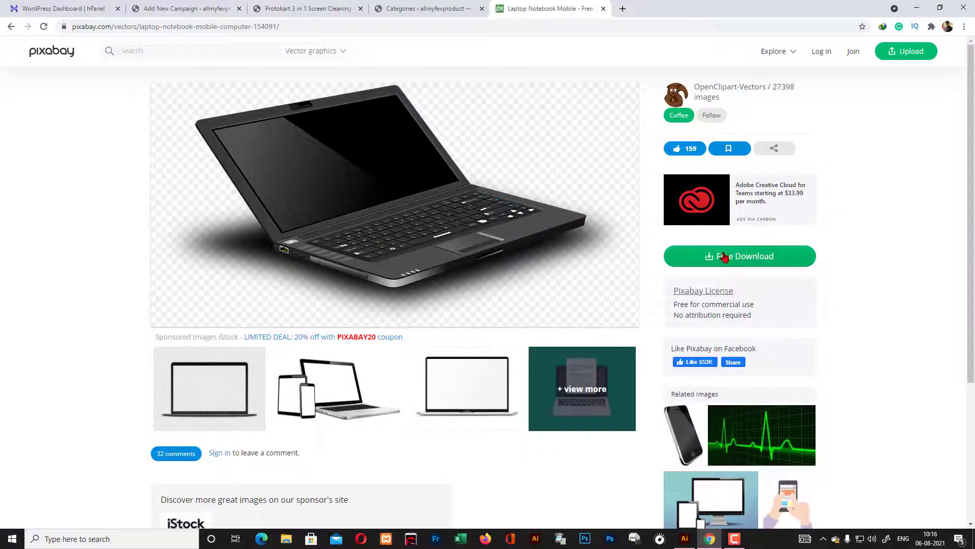
left_click(725, 257)
left_click(719, 353)
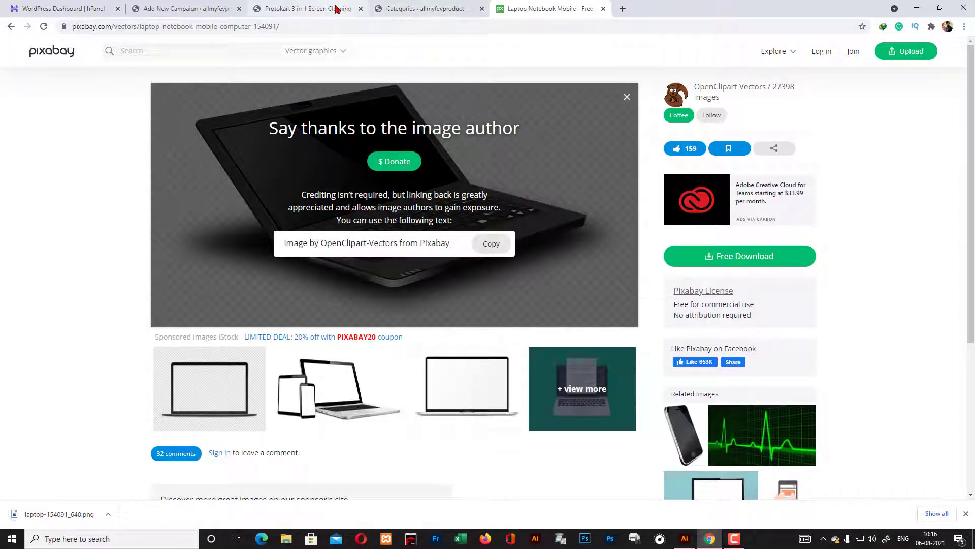
Return to the new category form and upload laptop-154091_640.png from the Downloads folder for the category logo.
left_click(320, 9)
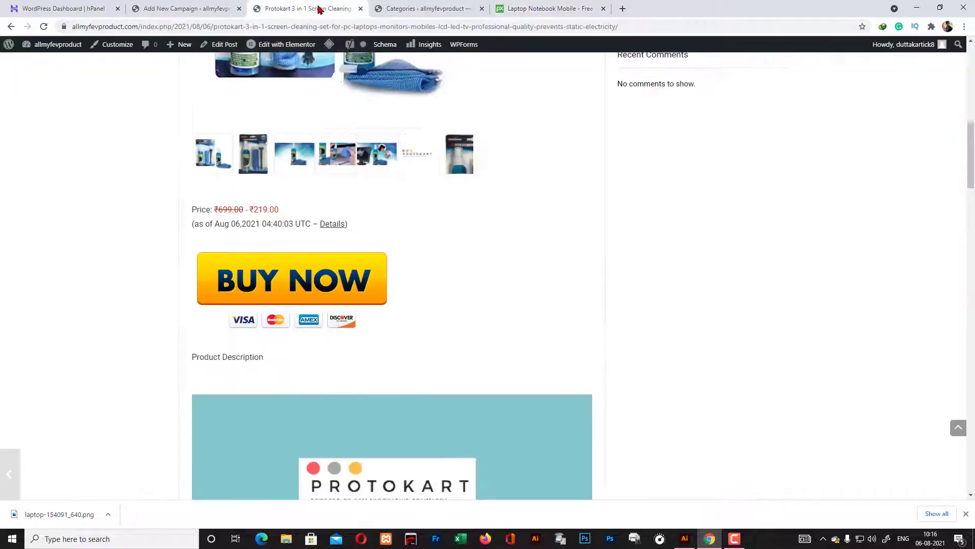
left_click(196, 8)
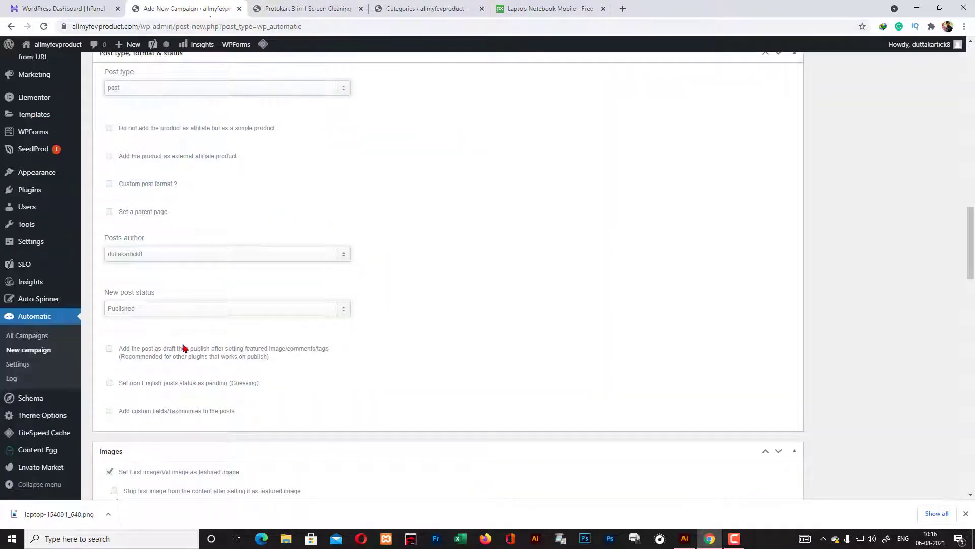
left_click(425, 9)
scroll(261, 417, "down", 1)
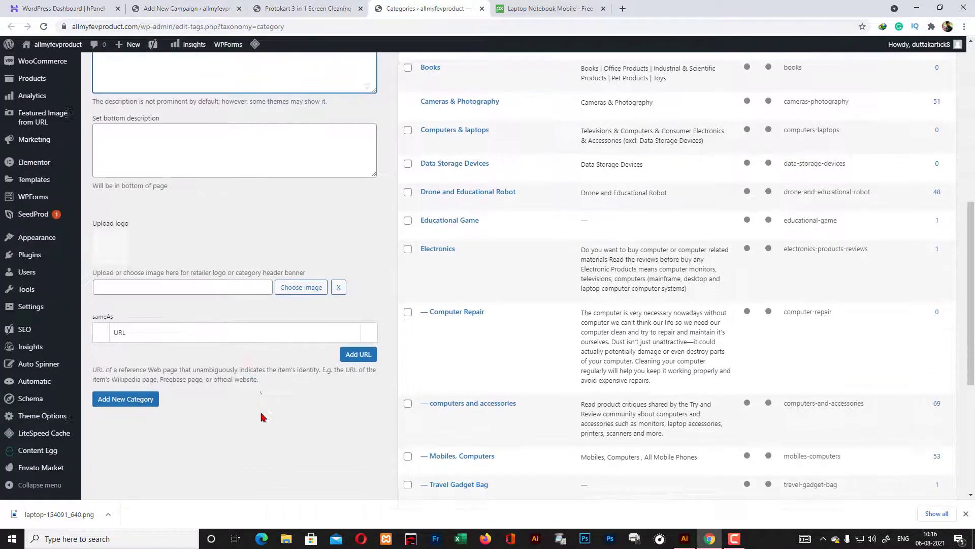
left_click(301, 281)
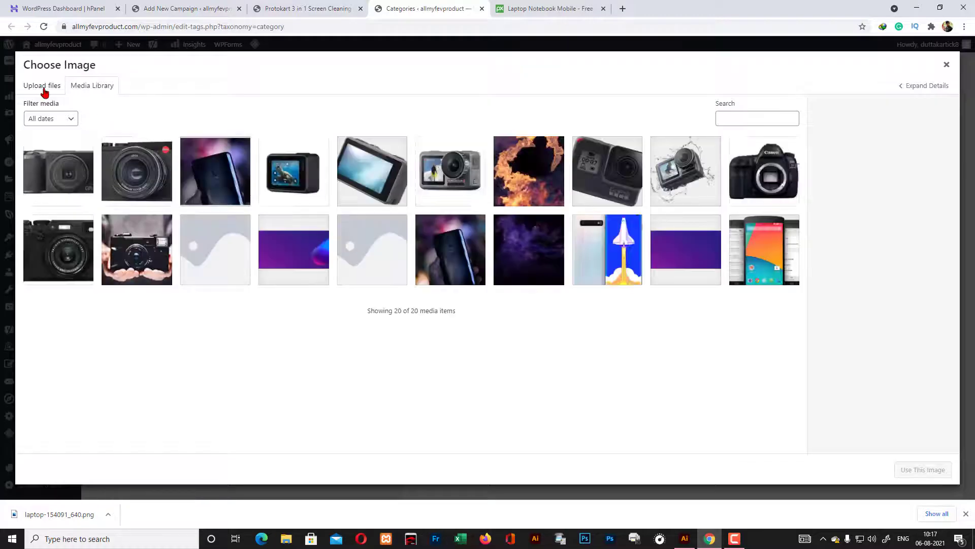
left_click(43, 87)
left_click(477, 258)
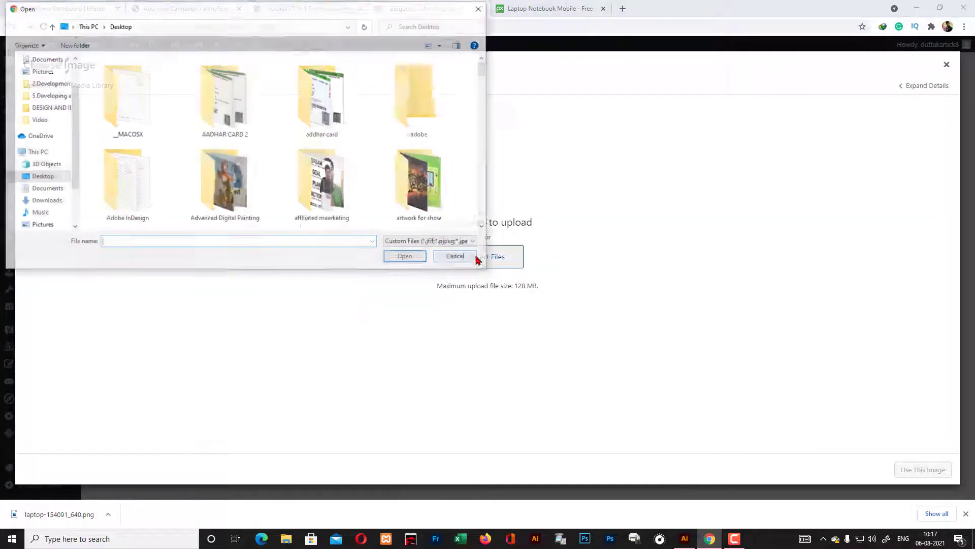
left_click(45, 201)
left_click(126, 144)
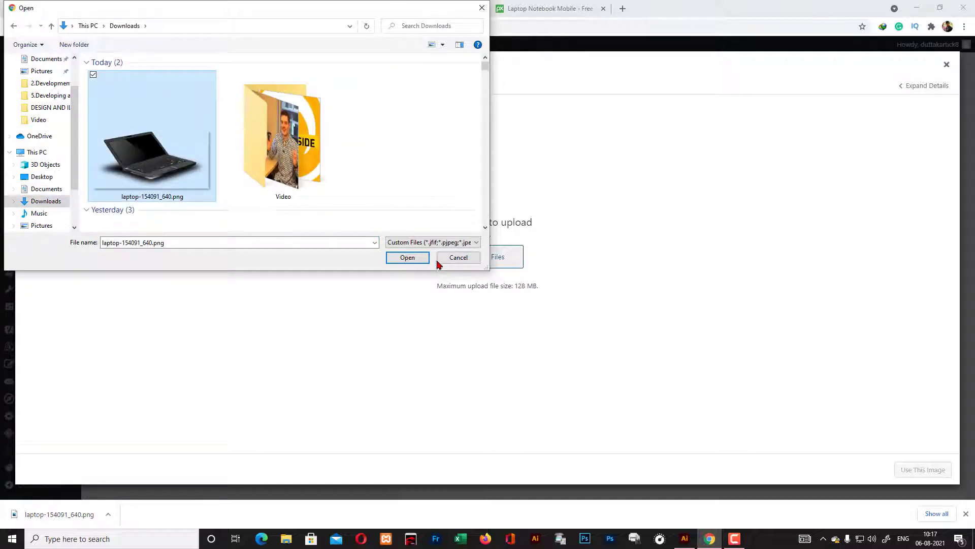
left_click(407, 258)
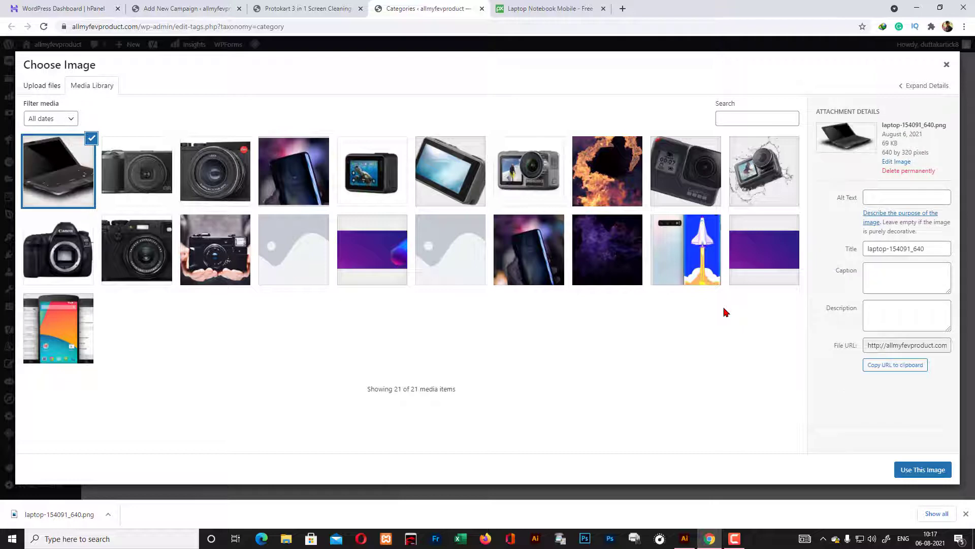
Set the uploaded laptop image's alt text to "laptop | baest gaming latop".
left_click(910, 196)
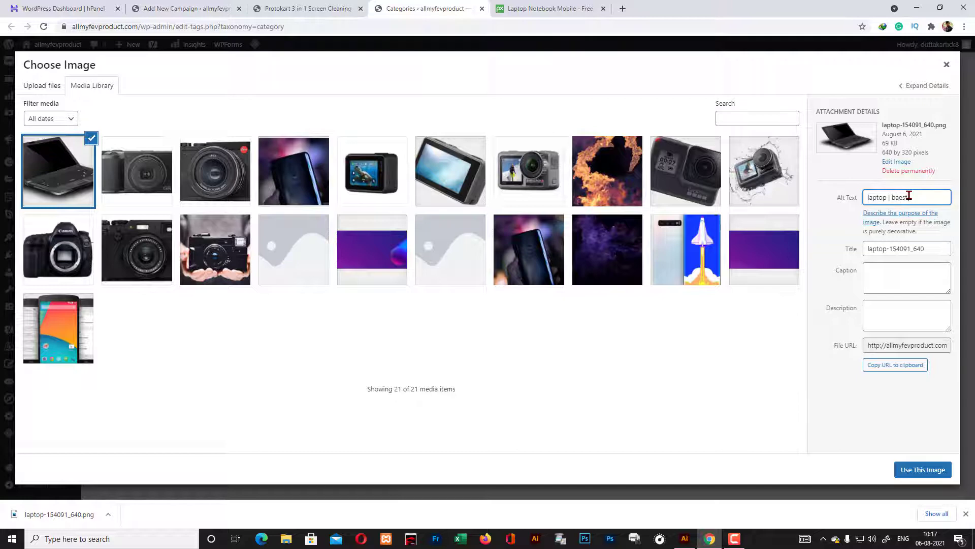
type("ming latop")
left_click(906, 270)
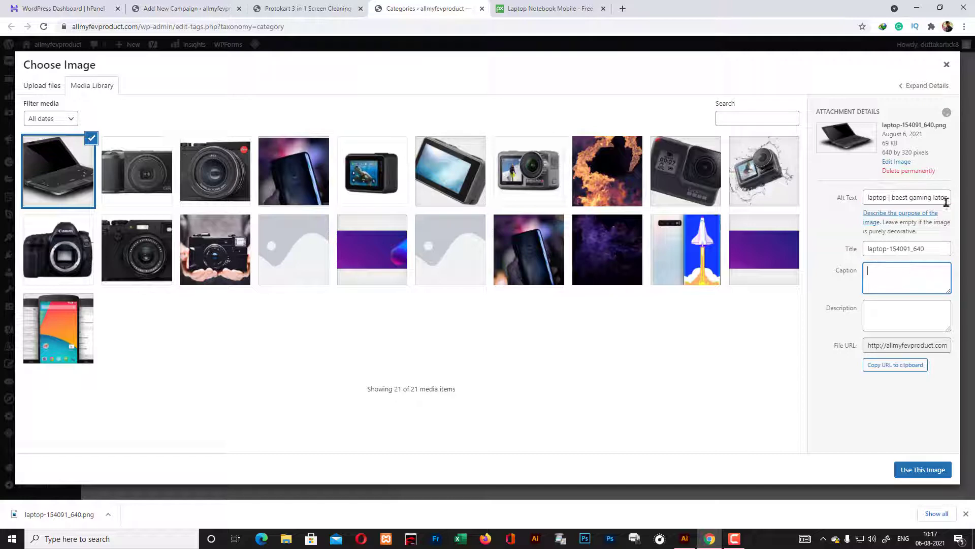
Copy the laptop image's alt text "laptop | baest gaming latop" into its caption and description.
left_click_drag(868, 197, 948, 197)
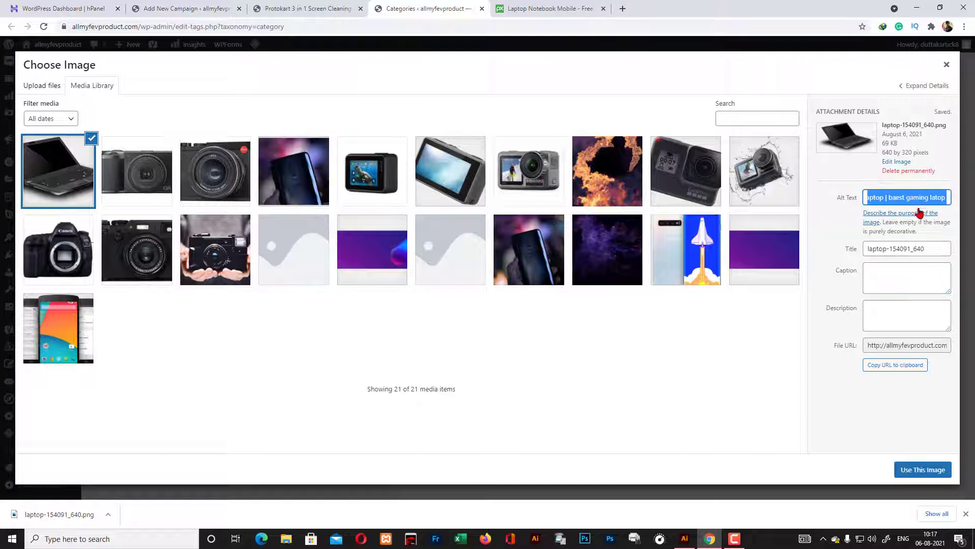
right_click(922, 193)
left_click(871, 231)
left_click(882, 269)
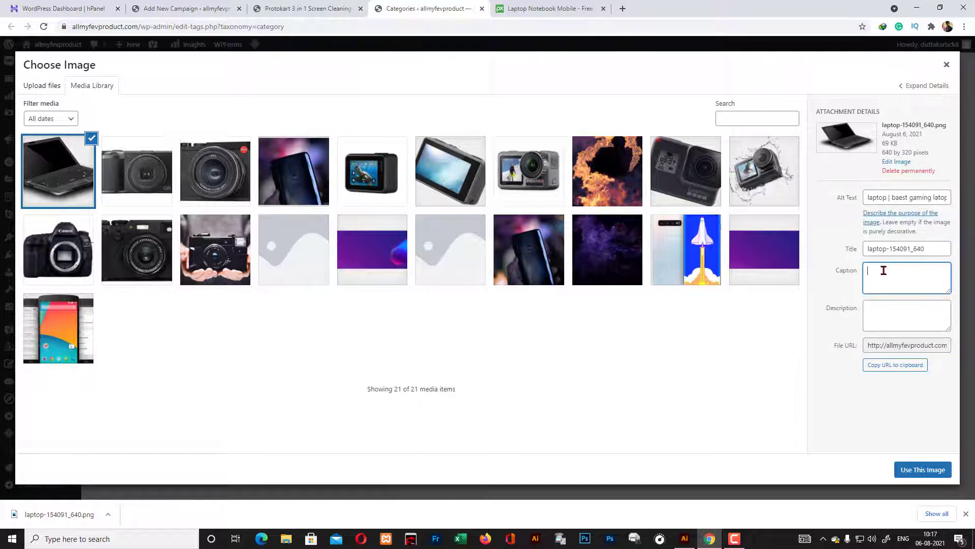
key("ctrl+v")
left_click(893, 315)
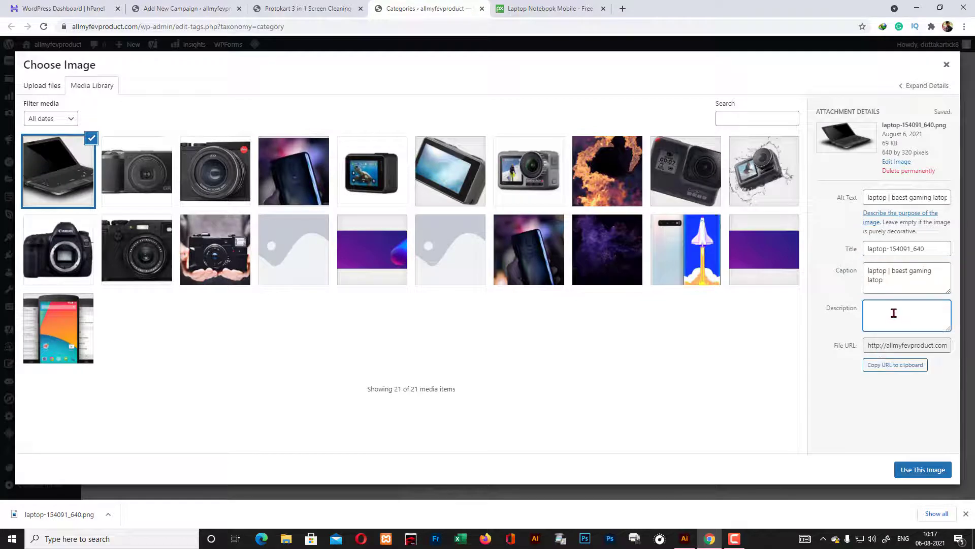
key("ctrl+v")
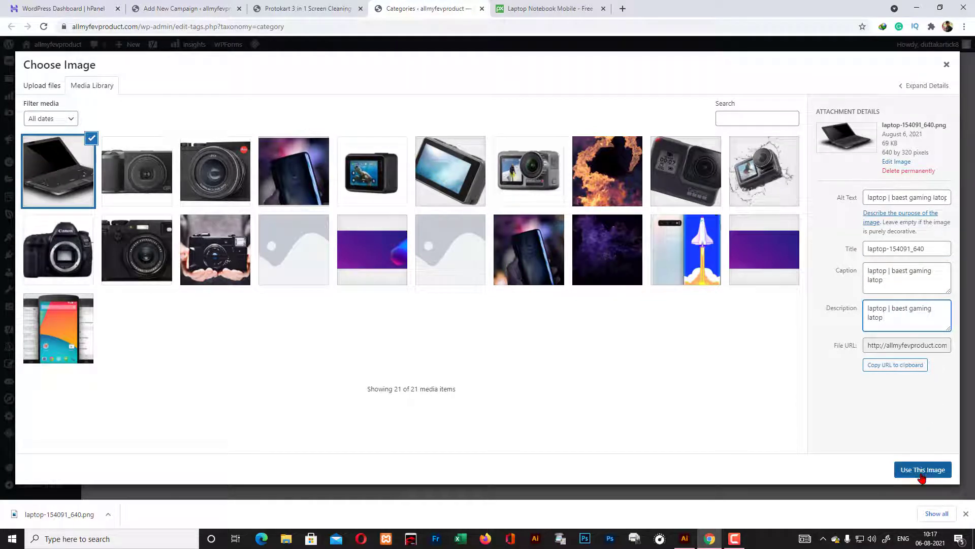
Use the laptop image as the category logo and add the new laptop category.
left_click(923, 470)
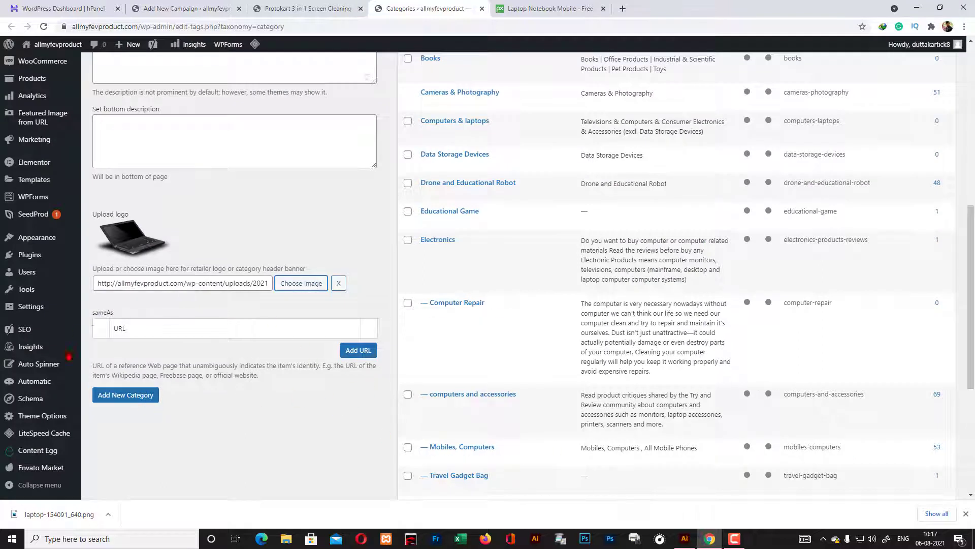
left_click(140, 401)
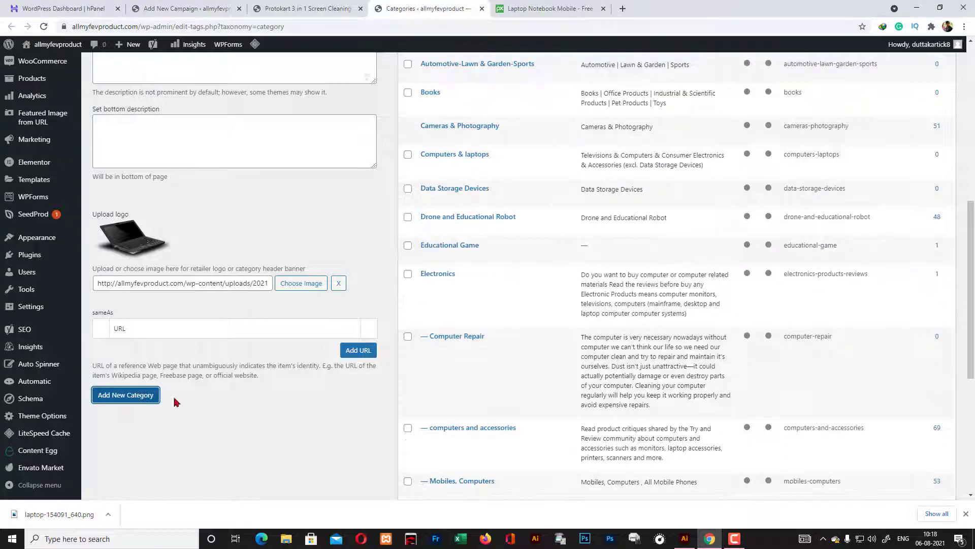
Return to the new campaign form and enable spinning posted content with "the best spinner", with the "Don't spin the title" option on.
left_click(314, 5)
left_click(213, 8)
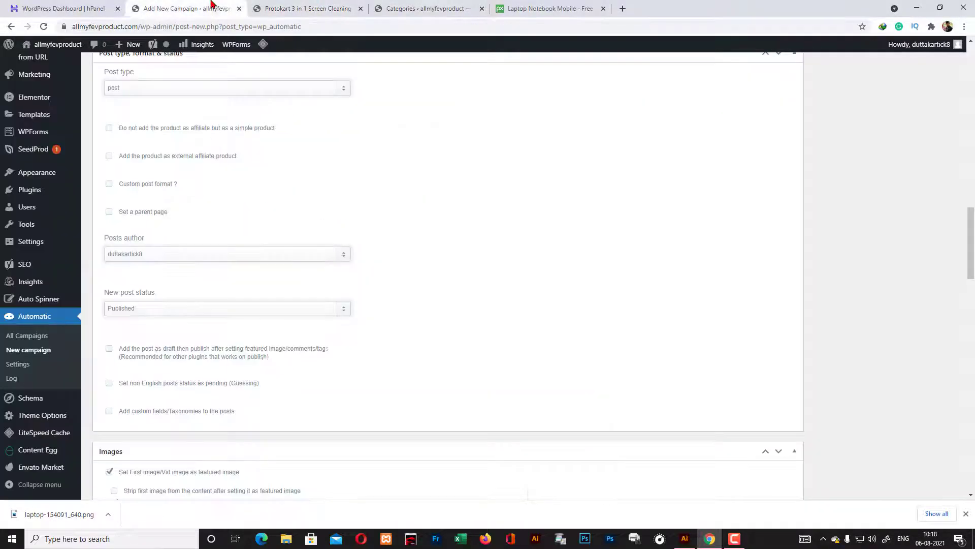
scroll(284, 252, "down", 5)
scroll(282, 252, "down", 8)
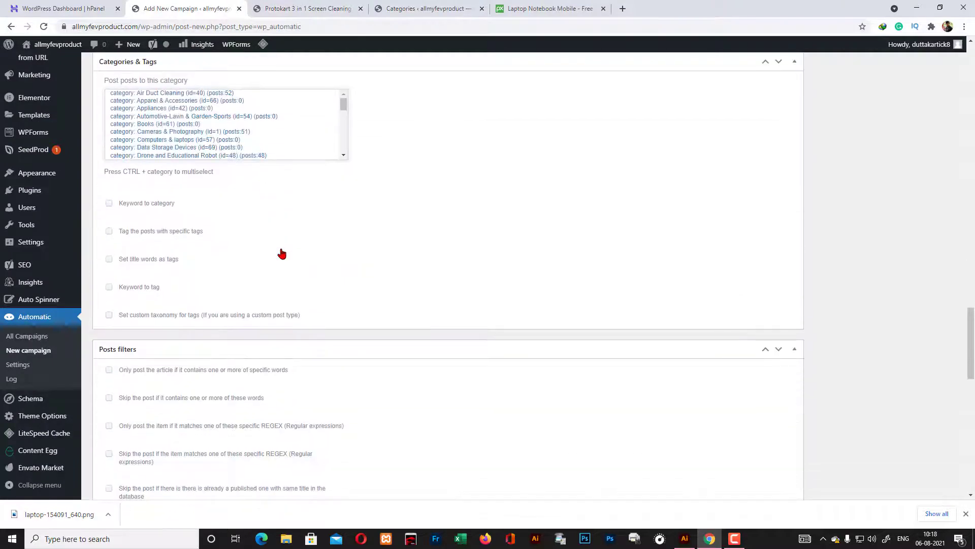
scroll(280, 248, "up", 5)
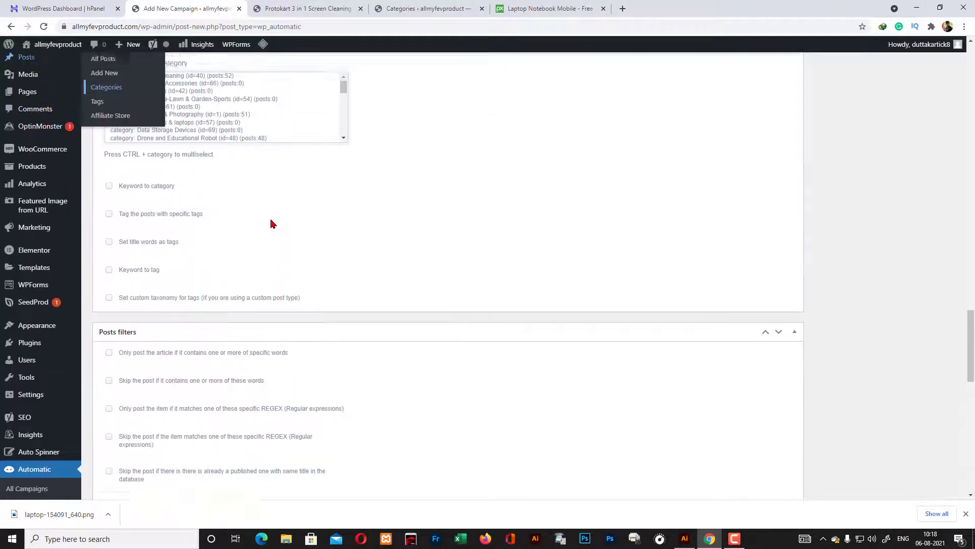
scroll(386, 414, "down", 3)
scroll(319, 345, "down", 5)
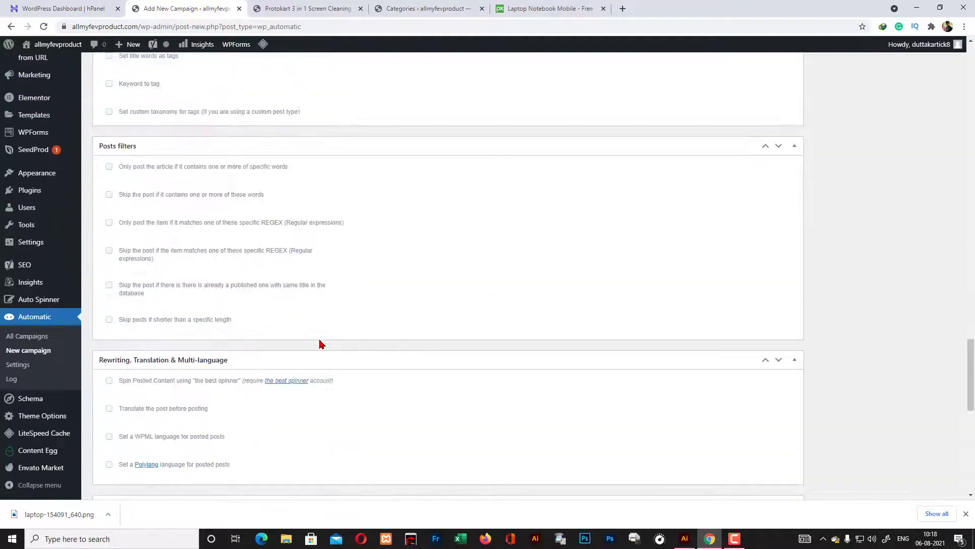
scroll(320, 345, "up", 1)
scroll(319, 345, "down", 3)
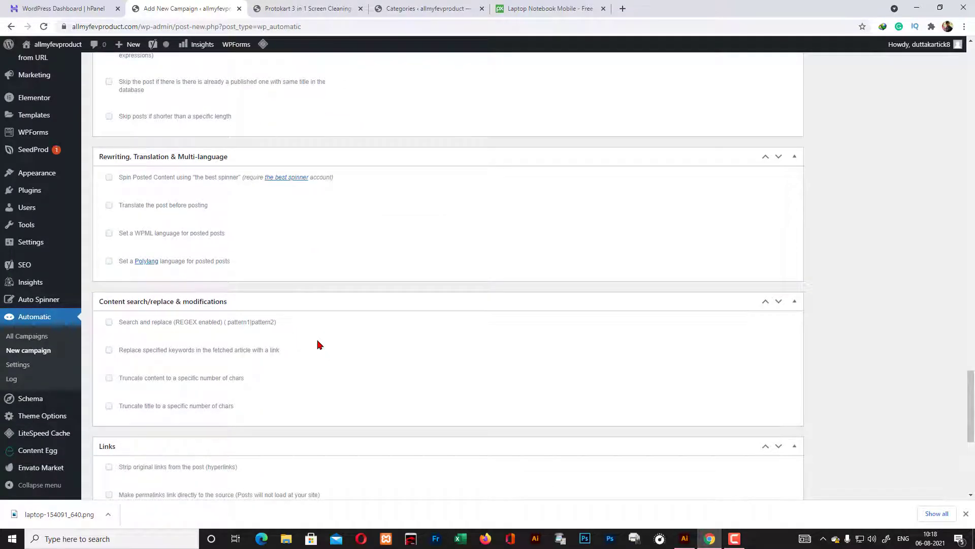
scroll(300, 315, "down", 3)
scroll(283, 294, "up", 3)
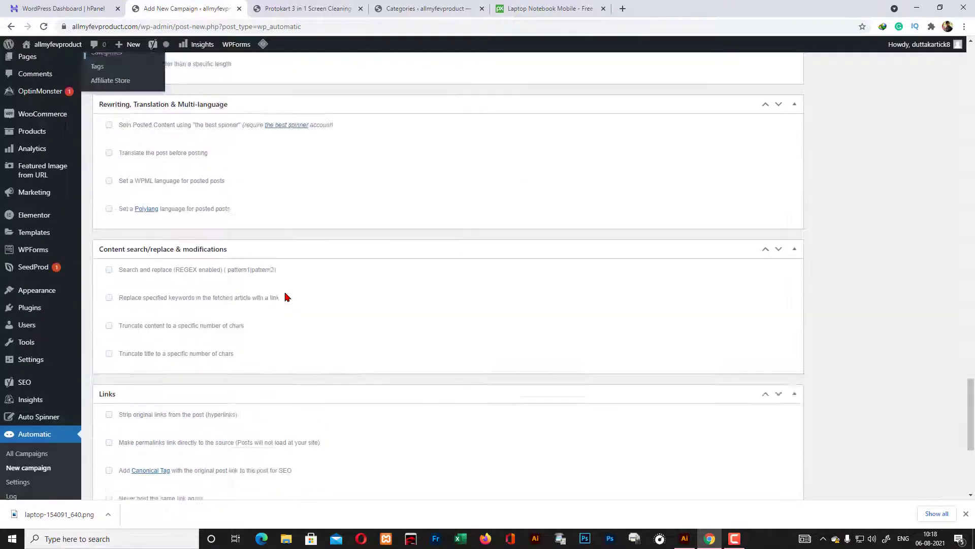
left_click(109, 177)
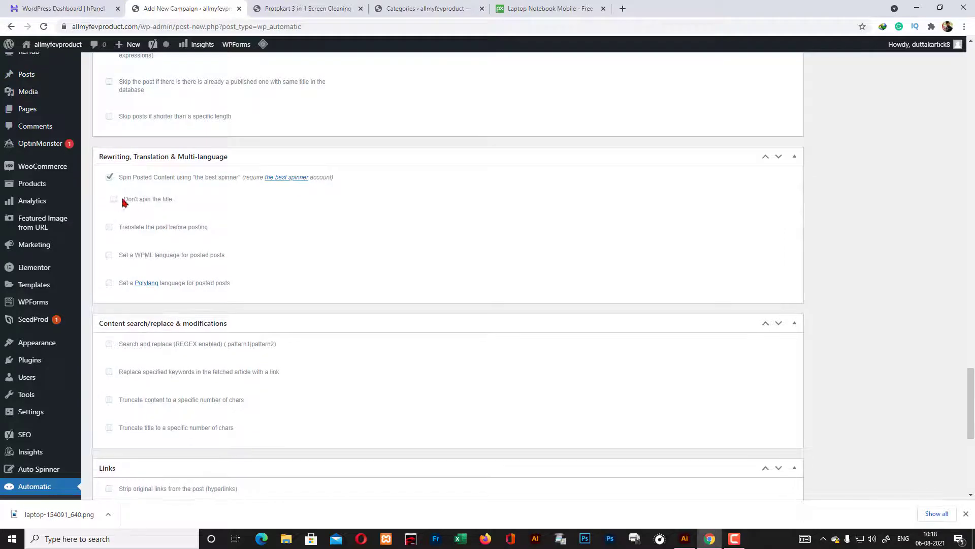
left_click(114, 199)
Enable adding the Canonical Tag with the original post link for SEO, and save the laptop campaign as a draft.
scroll(241, 260, "down", 5)
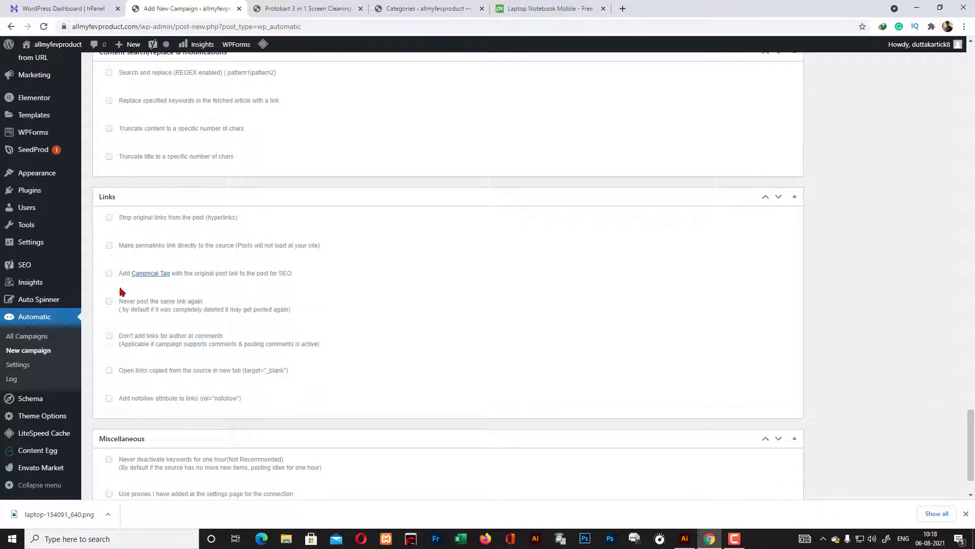
left_click(110, 273)
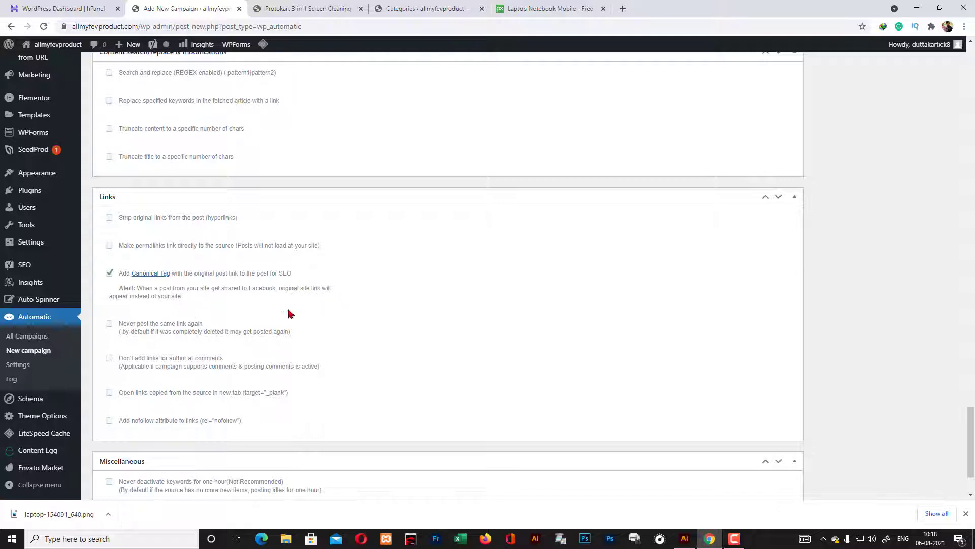
scroll(297, 335, "down", 2)
scroll(300, 343, "up", 20)
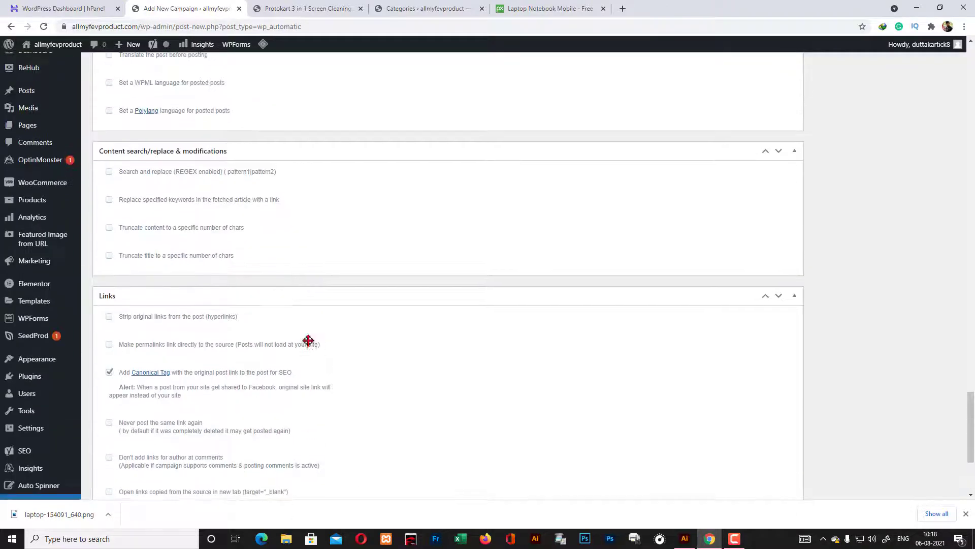
scroll(314, 346, "up", 10)
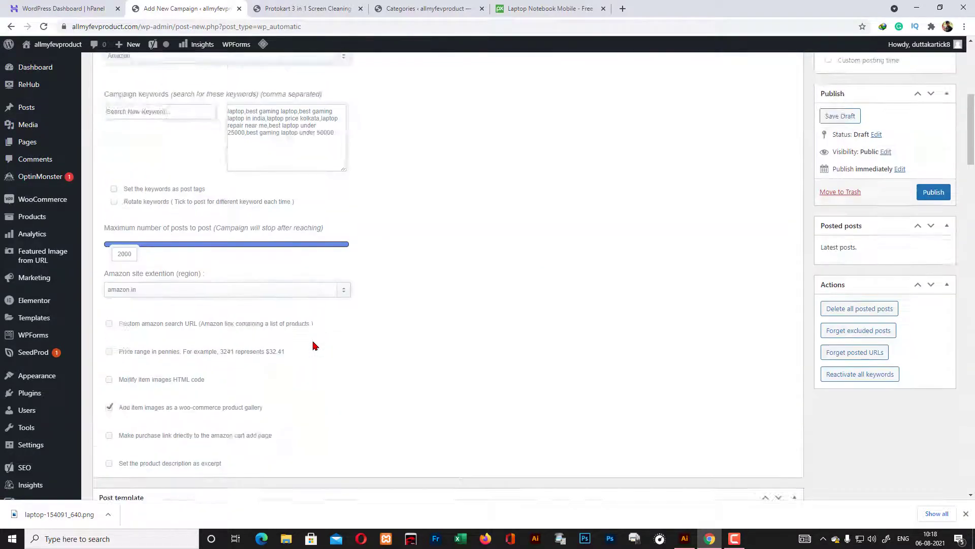
left_click(840, 320)
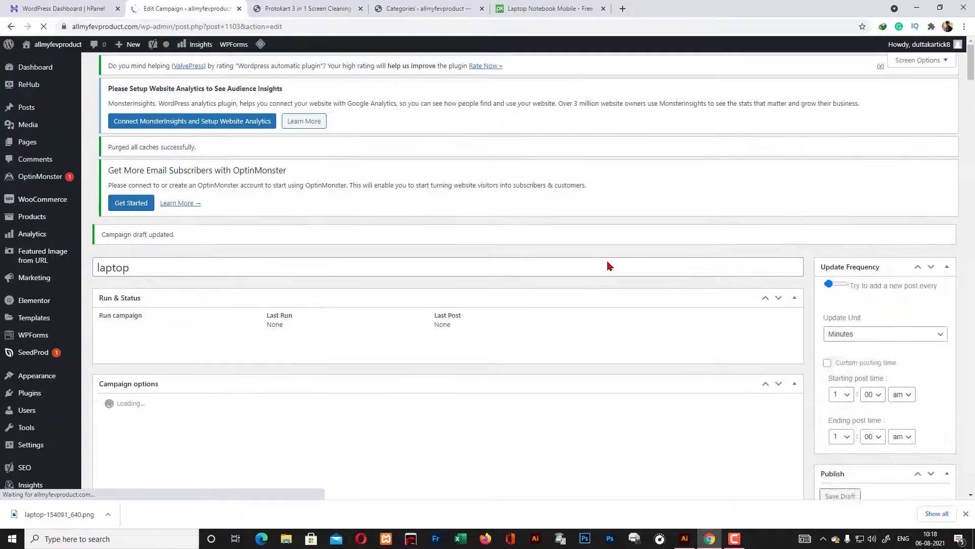
Look through the saved campaign's post category list for the new laptop category.
scroll(589, 257, "down", 5)
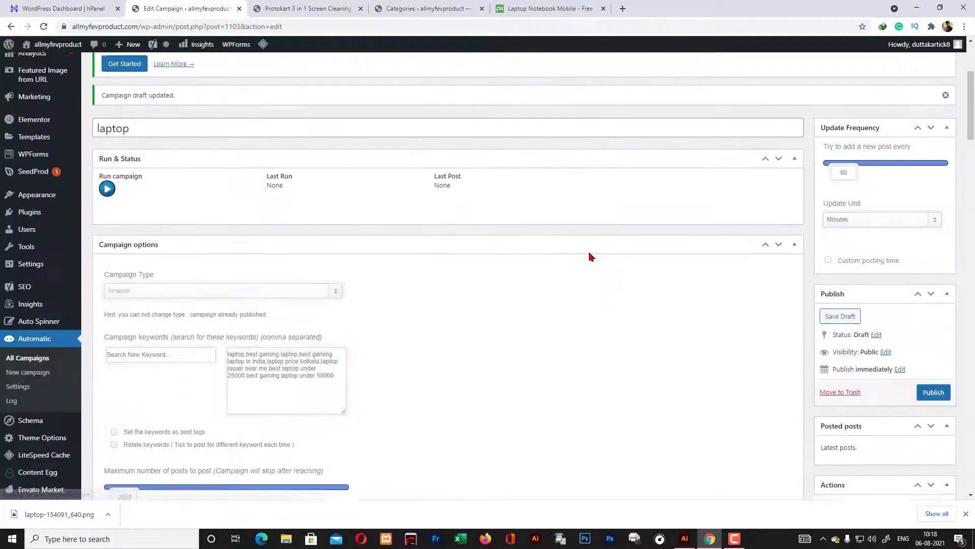
scroll(335, 255, "down", 20)
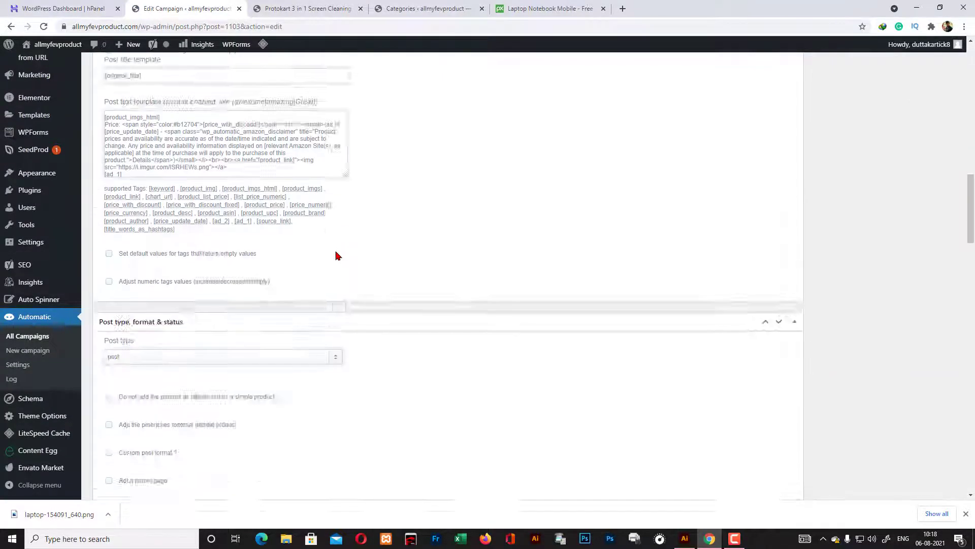
scroll(335, 255, "down", 2)
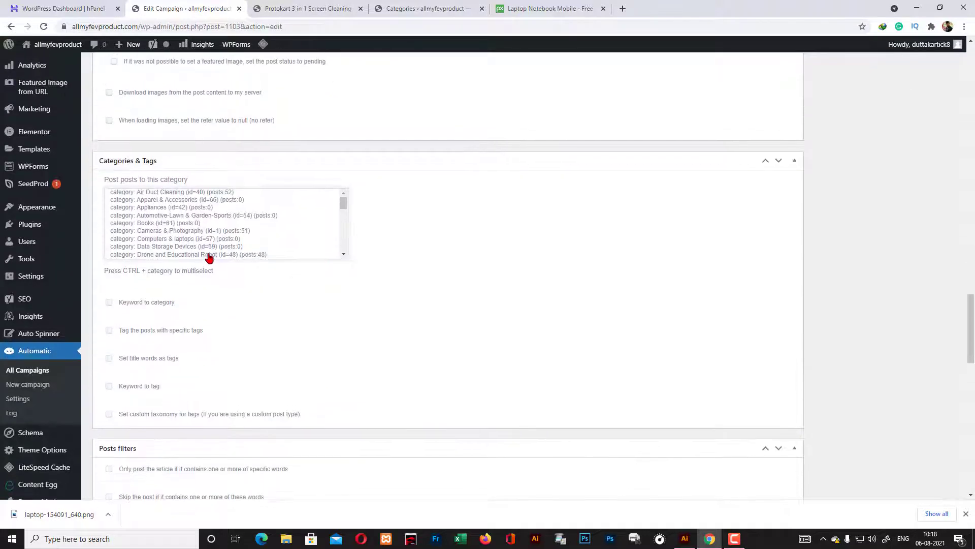
left_click_drag(342, 203, 341, 248)
scroll(254, 252, "up", 5)
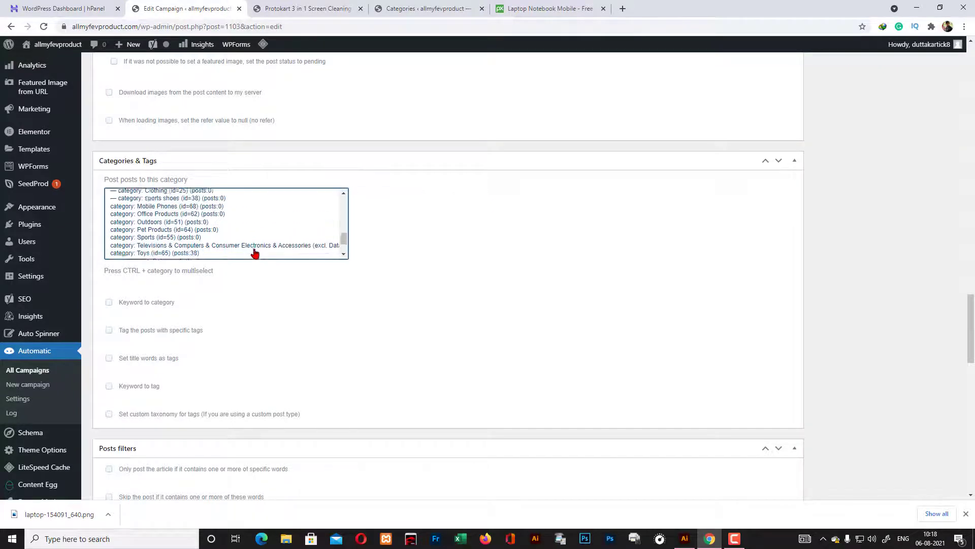
scroll(254, 250, "up", 10)
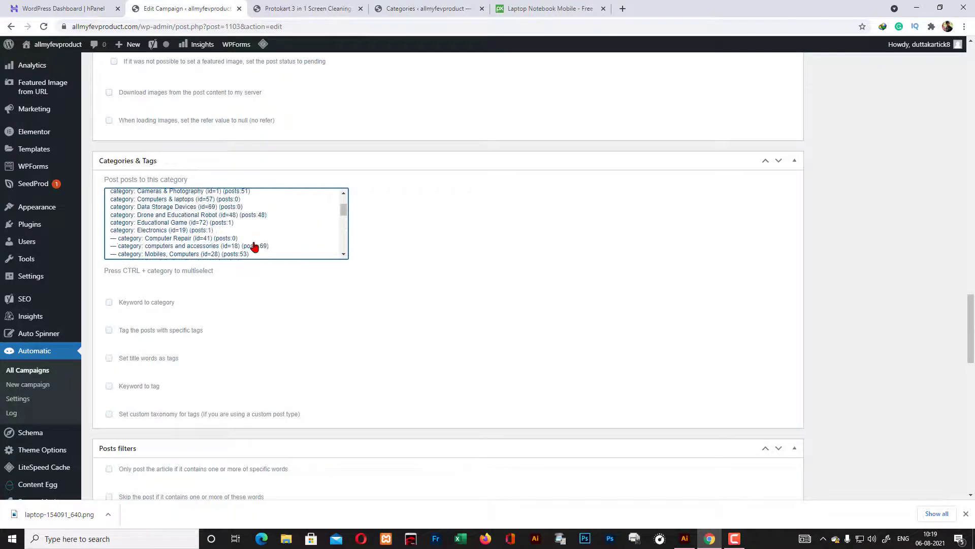
Submit the new laptop category again on the Categories page, and reload the campaign's edit page.
left_click(288, 4)
left_click(401, 6)
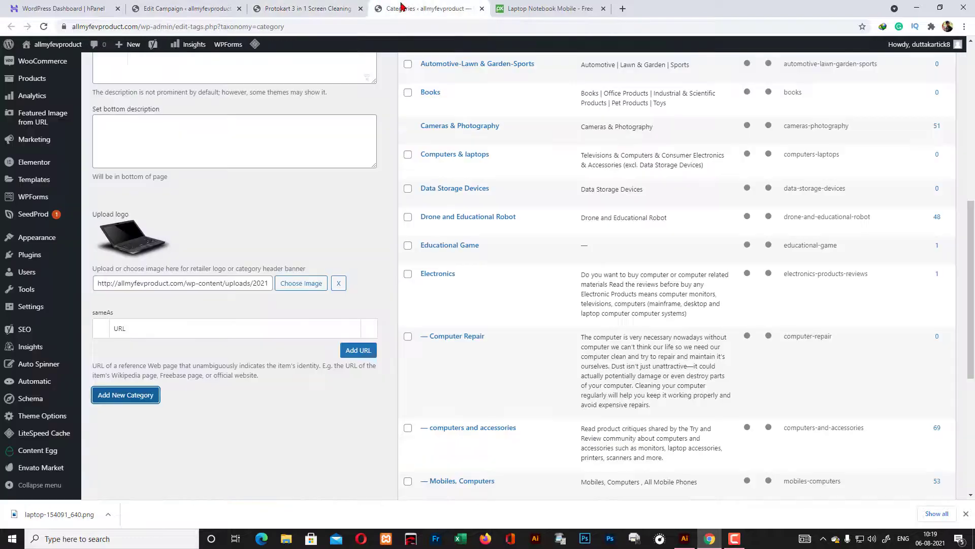
left_click(130, 400)
left_click(305, 6)
left_click(174, 5)
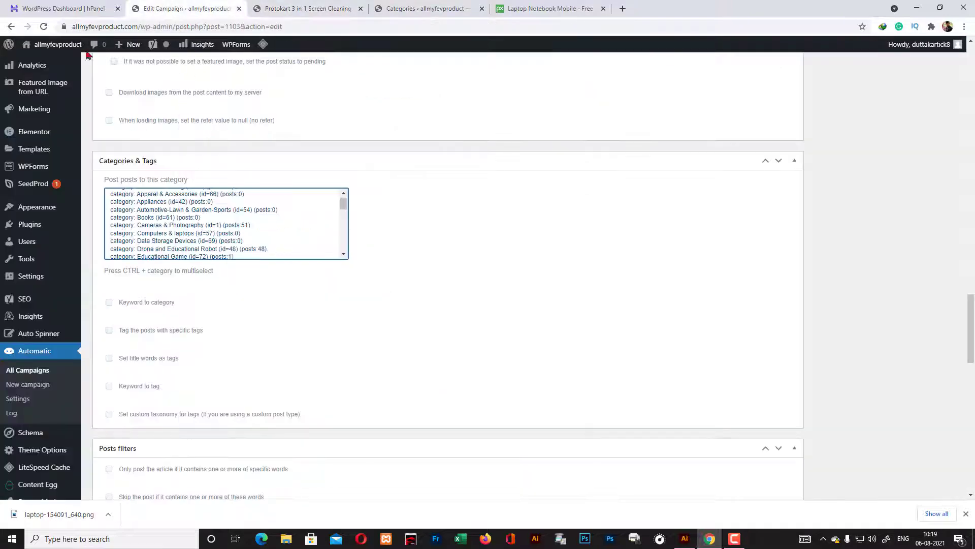
left_click(43, 27)
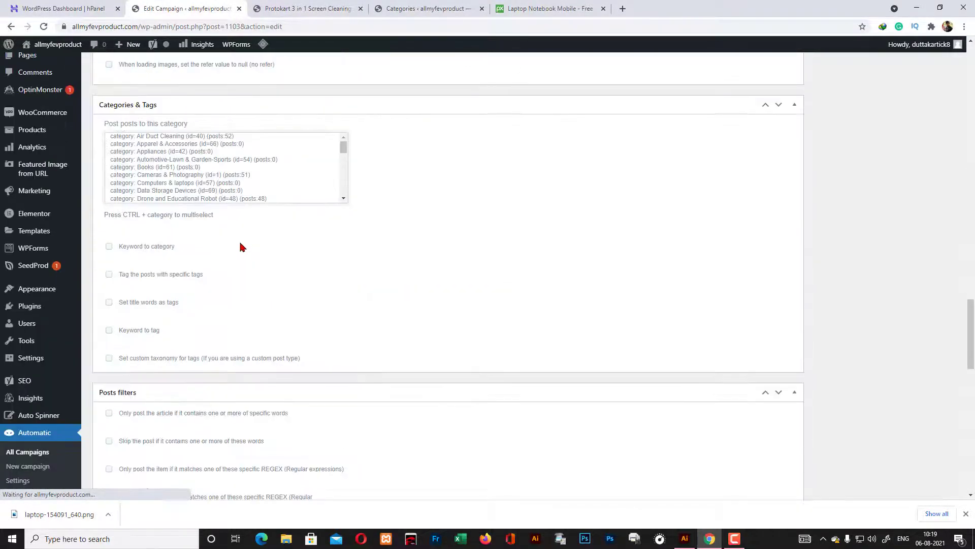
Choose the laptop category as the category that the campaign posts to.
scroll(260, 212, "up", 1)
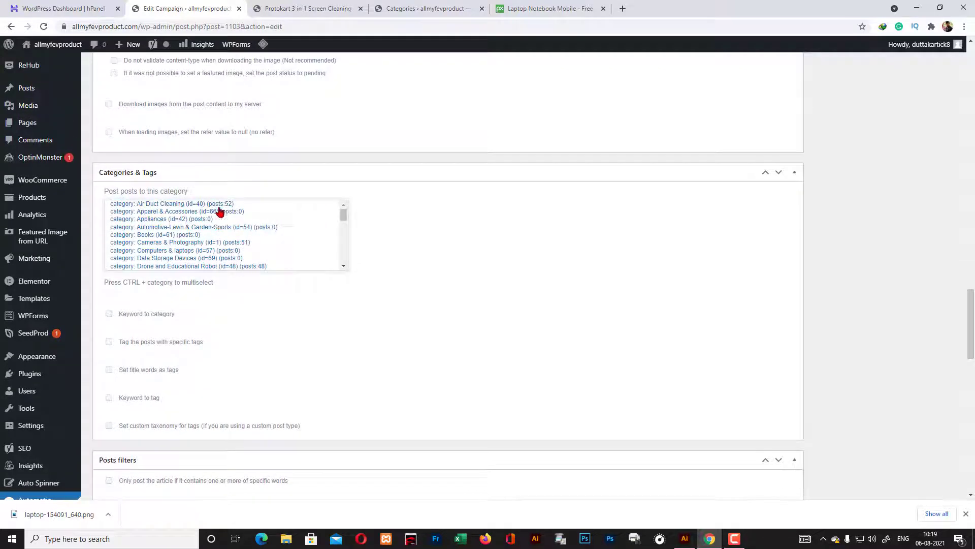
left_click_drag(341, 217, 342, 214)
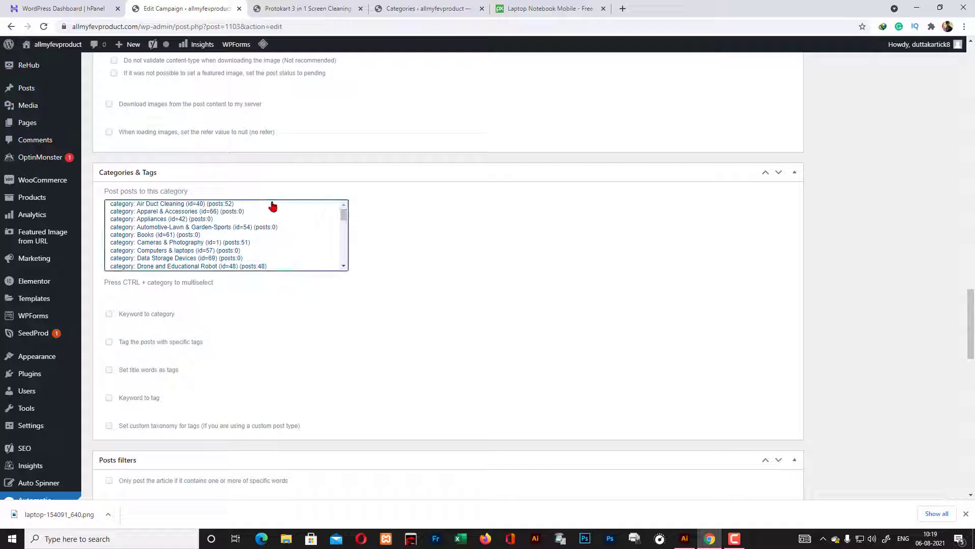
scroll(241, 222, "down", 2)
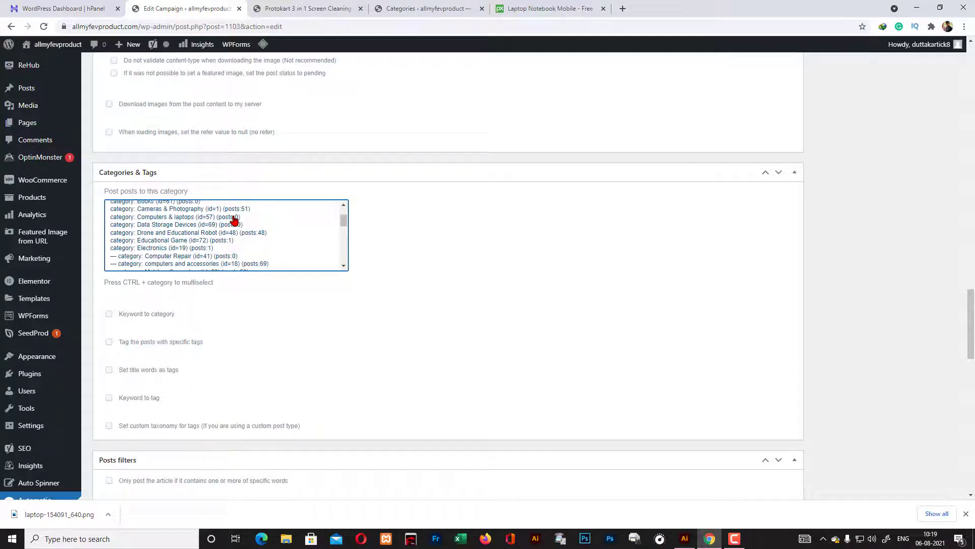
scroll(235, 220, "down", 2)
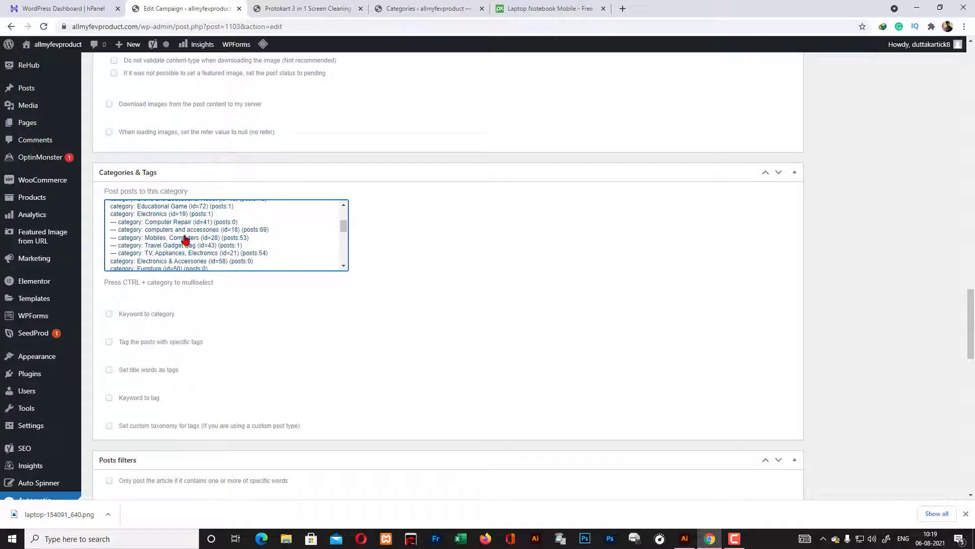
scroll(186, 240, "down", 2)
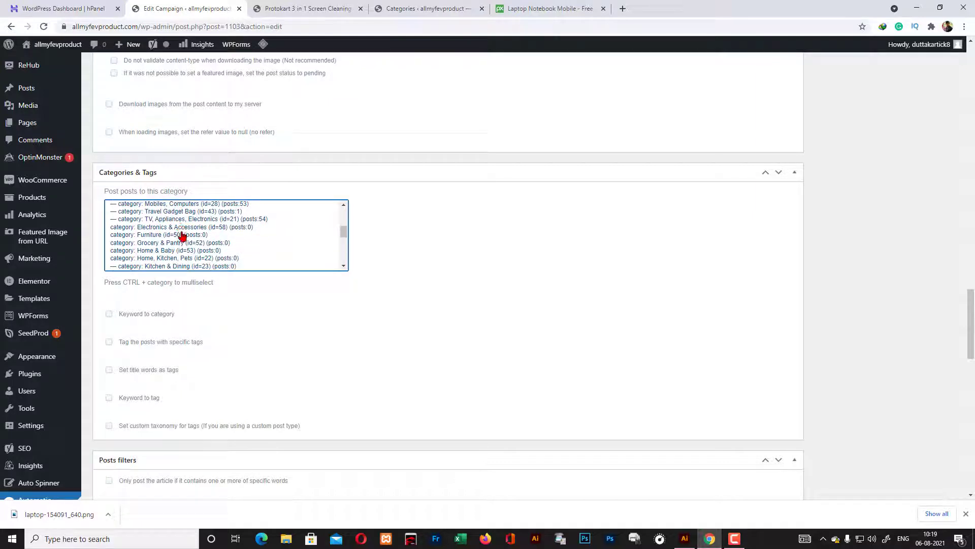
scroll(182, 232, "down", 3)
scroll(182, 235, "down", 2)
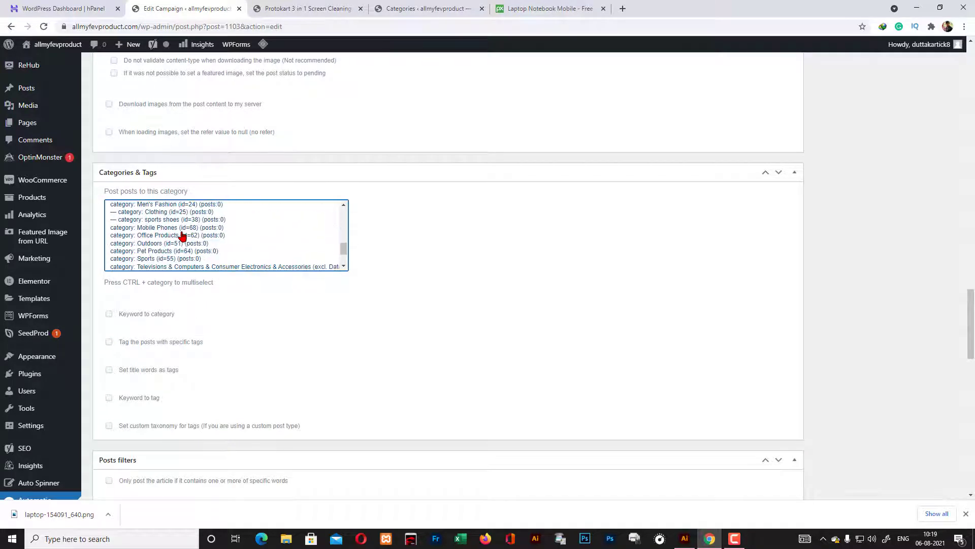
scroll(182, 234, "down", 2)
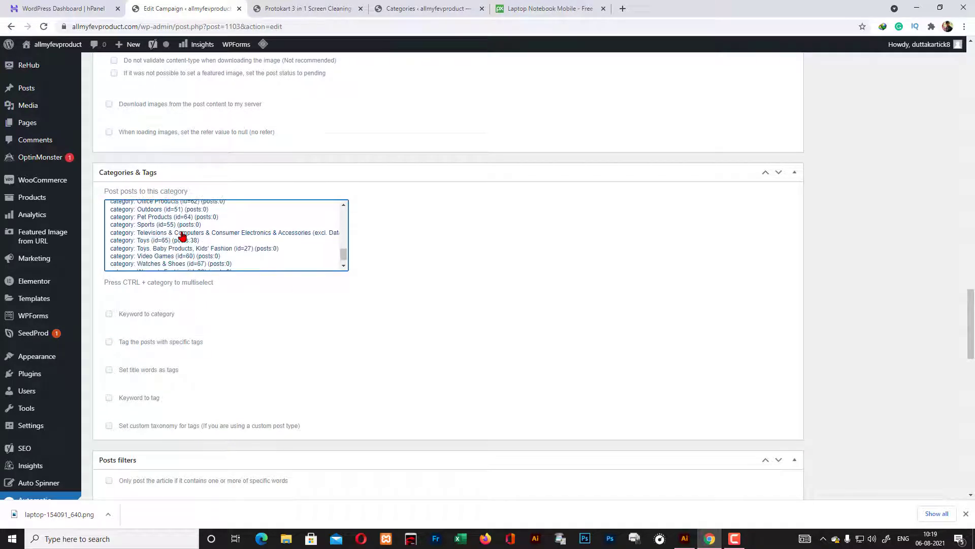
scroll(182, 235, "down", 1)
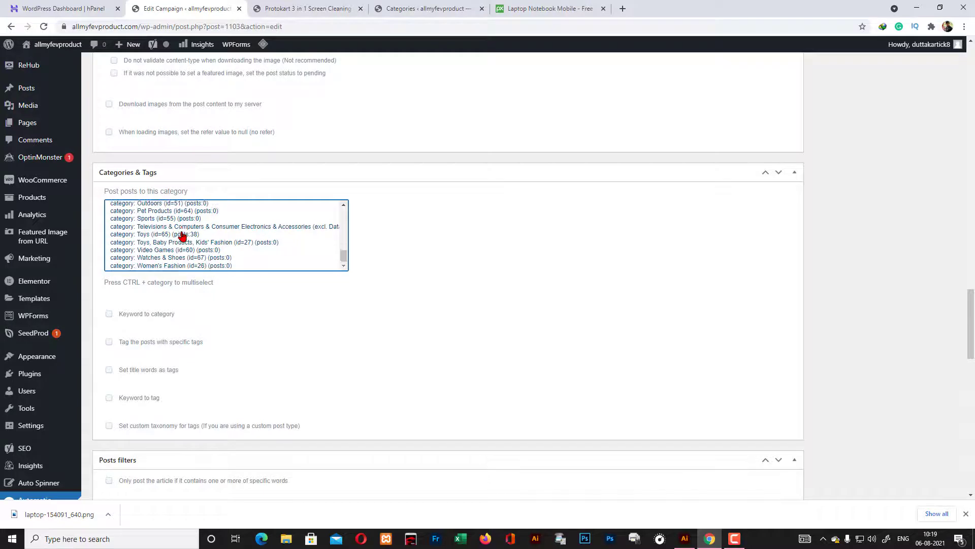
scroll(190, 255, "up", 7)
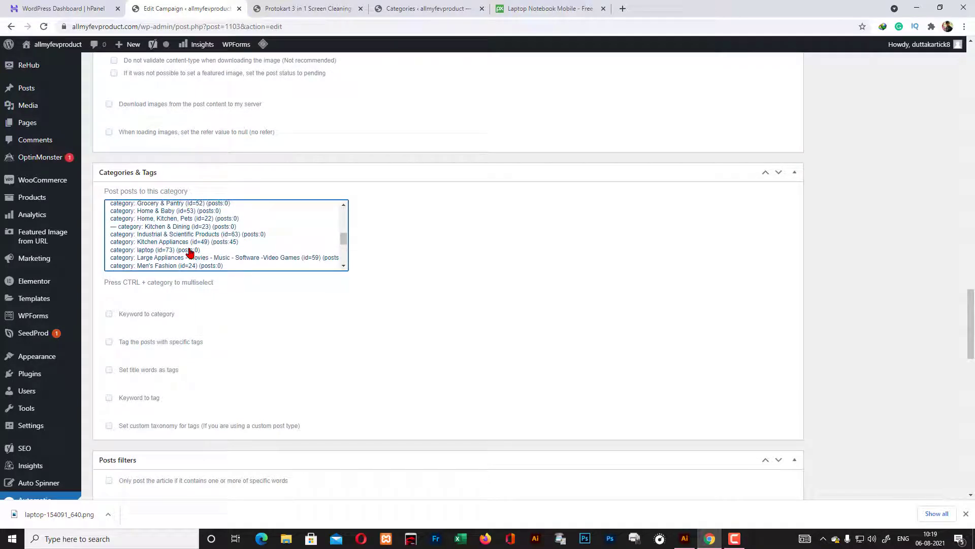
left_click(183, 250)
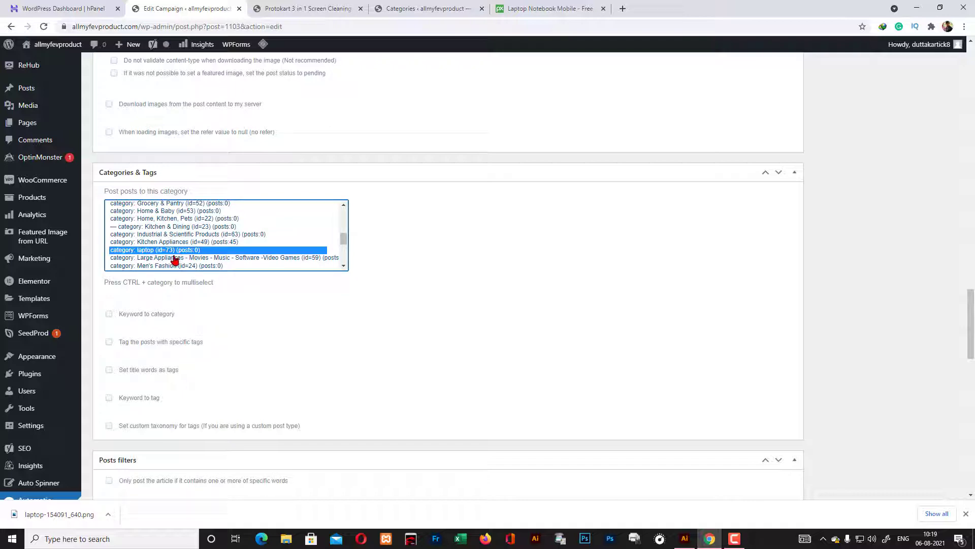
Remove the price and disclaimer markup from the post text template, from "Price:" up to the product link.
middle_click(349, 238)
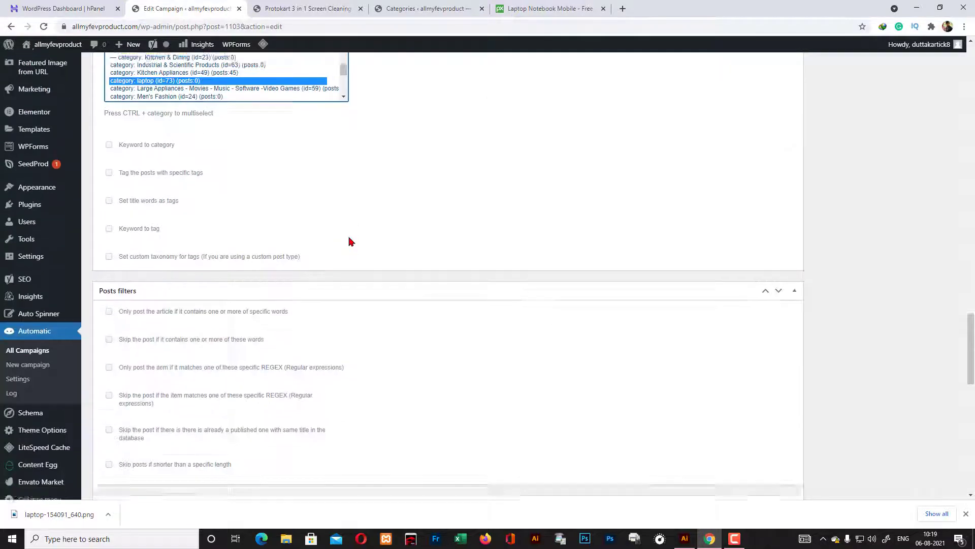
scroll(349, 239, "up", 15)
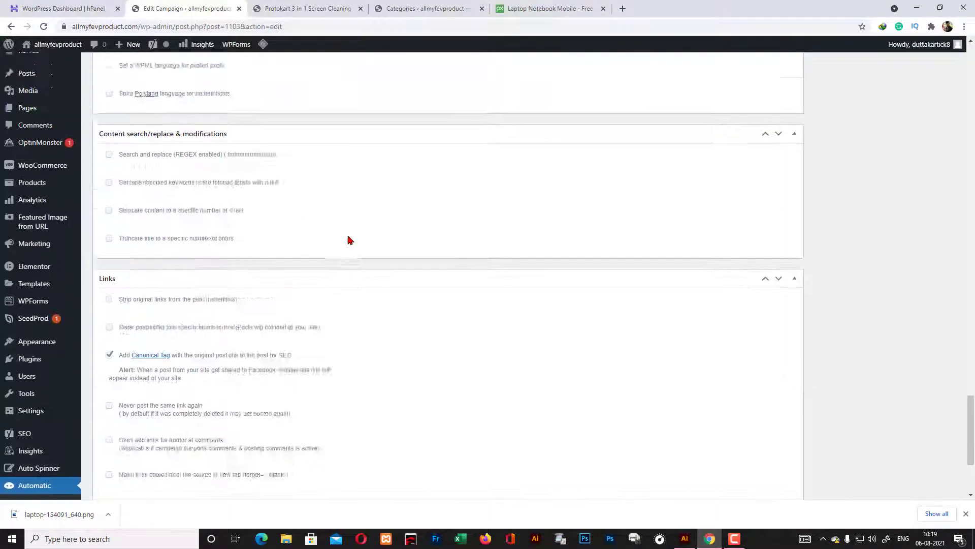
scroll(347, 236, "up", 20)
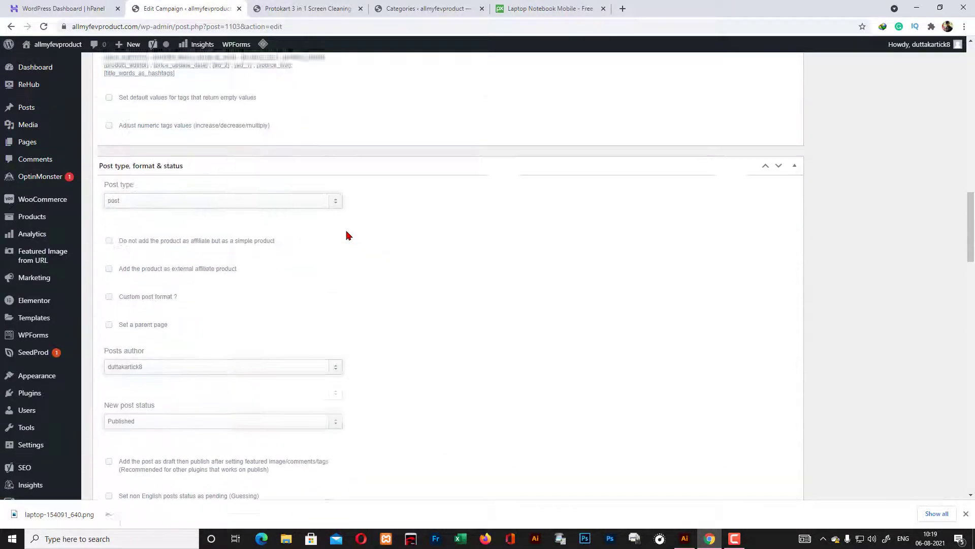
scroll(347, 237, "up", 1)
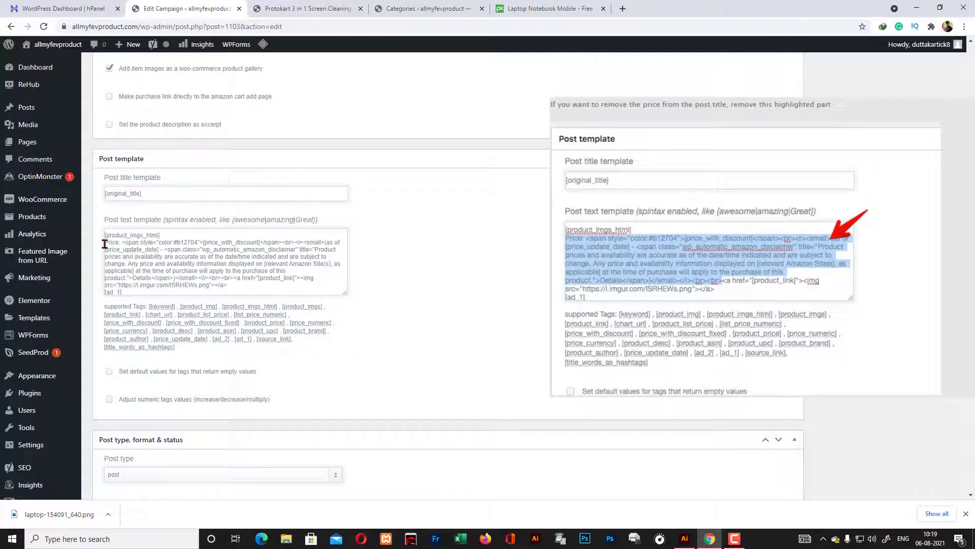
left_click(304, 9)
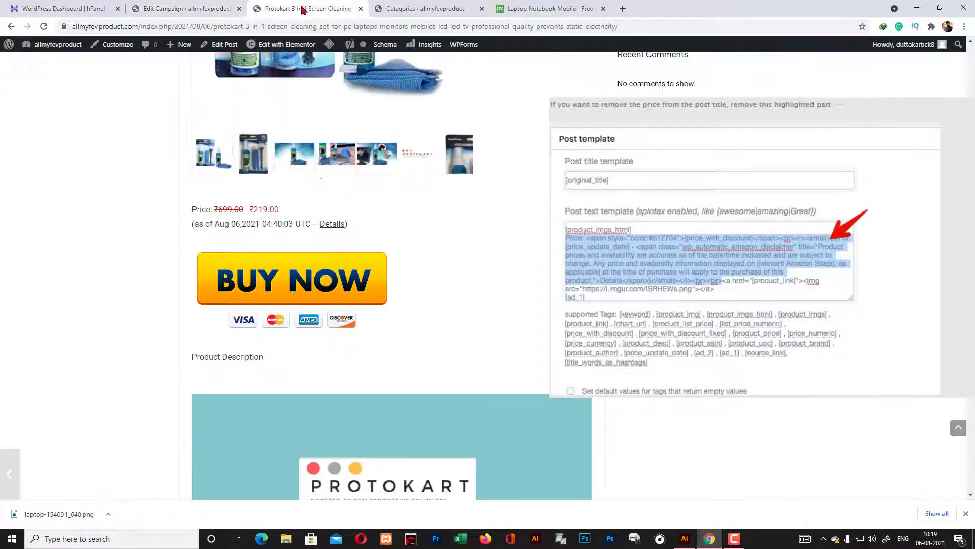
left_click(193, 9)
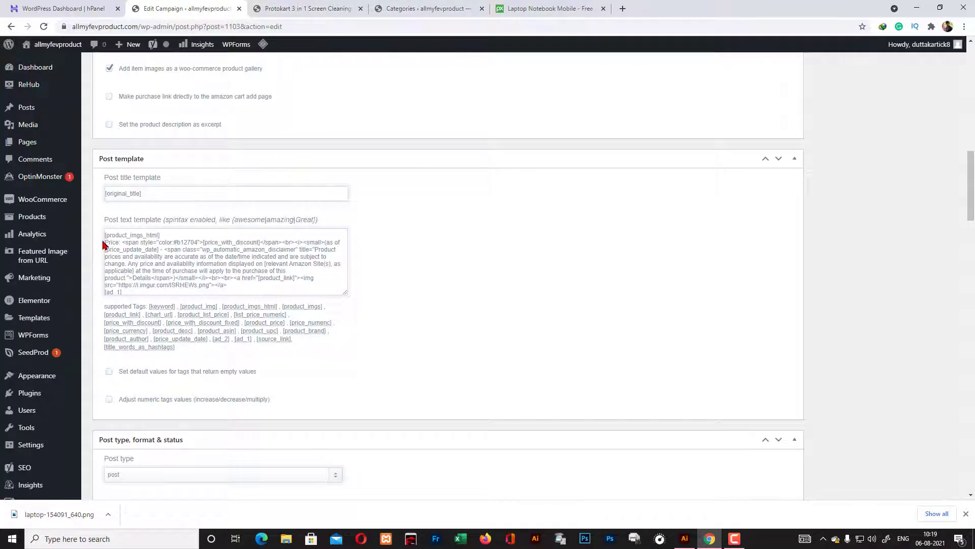
left_click_drag(105, 242, 232, 279)
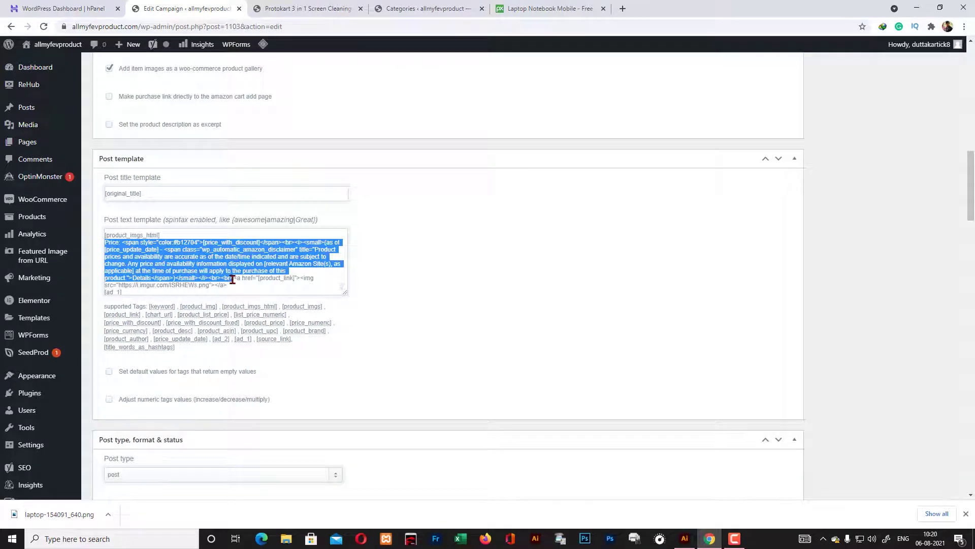
key("BackSpace")
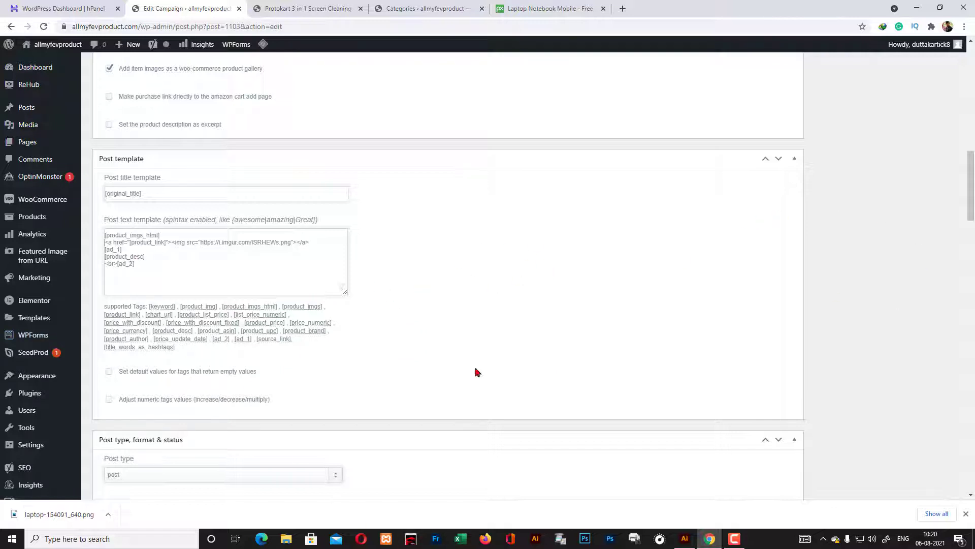
Review the remaining campaign settings and publish the laptop campaign.
scroll(559, 437, "down", 5)
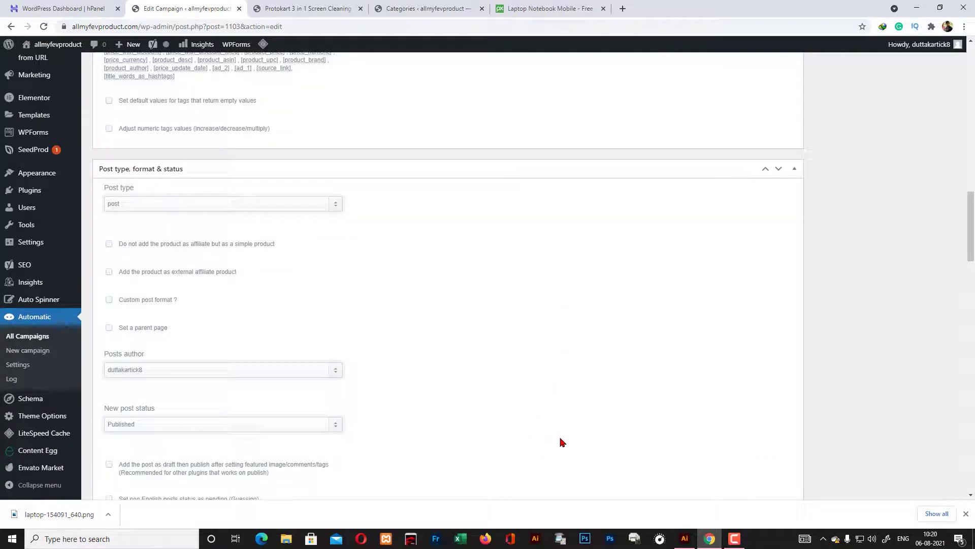
scroll(562, 442, "down", 10)
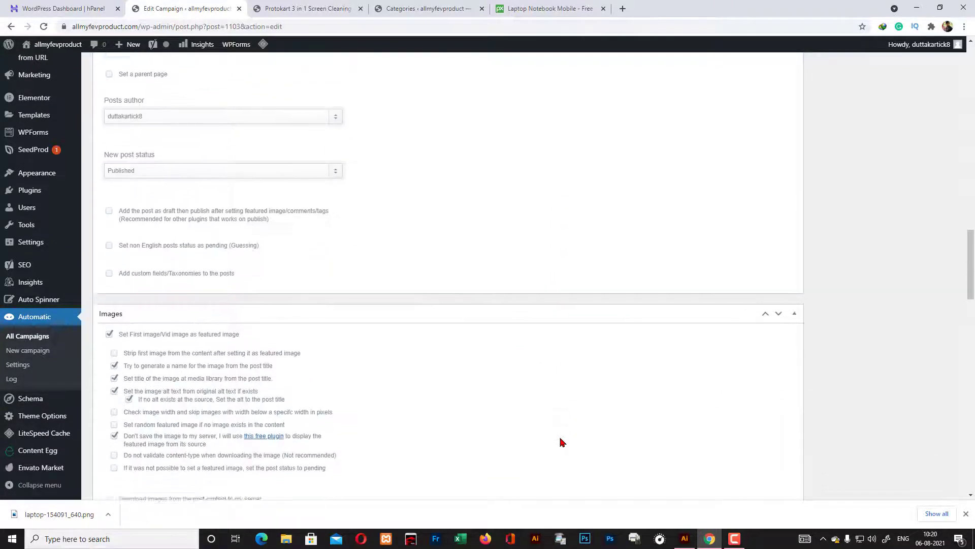
scroll(562, 442, "down", 5)
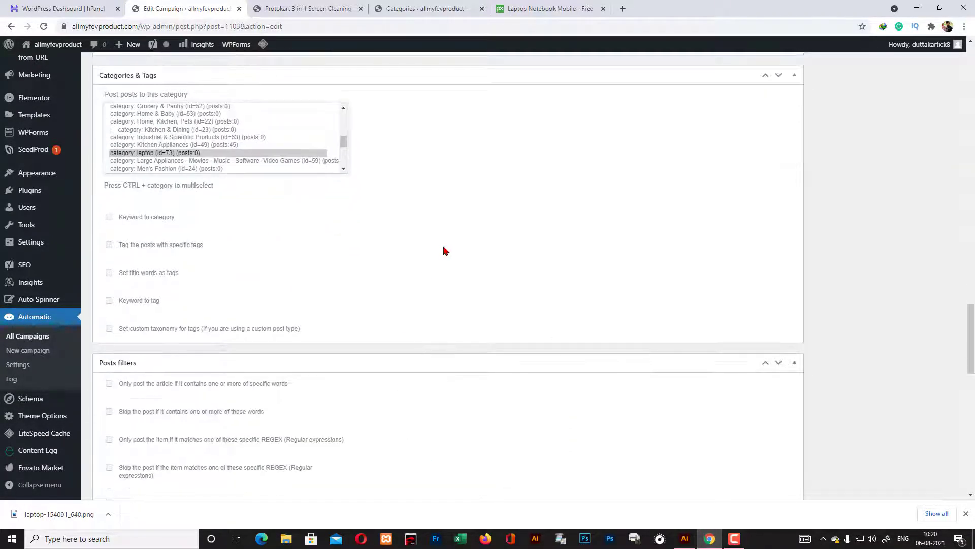
scroll(555, 388, "down", 13)
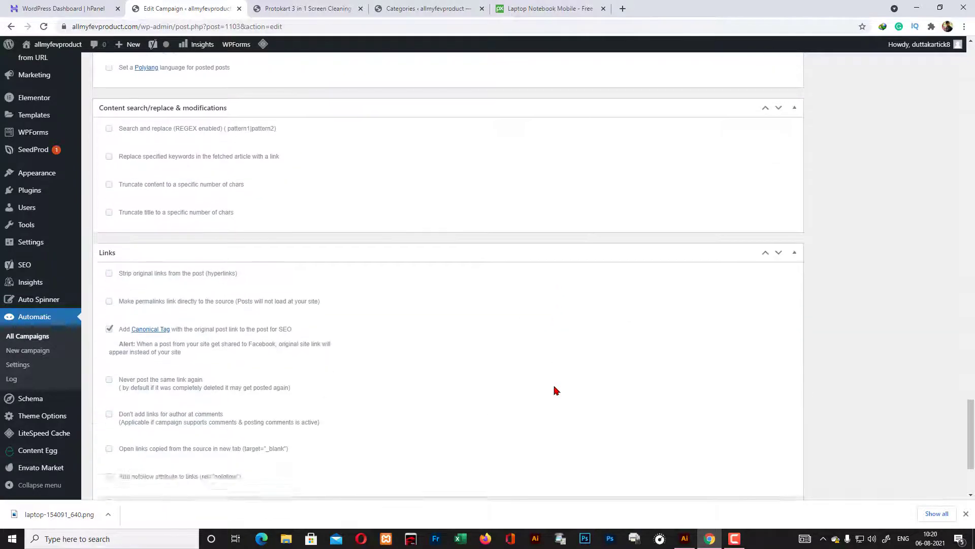
scroll(555, 390, "down", 3)
scroll(556, 393, "up", 19)
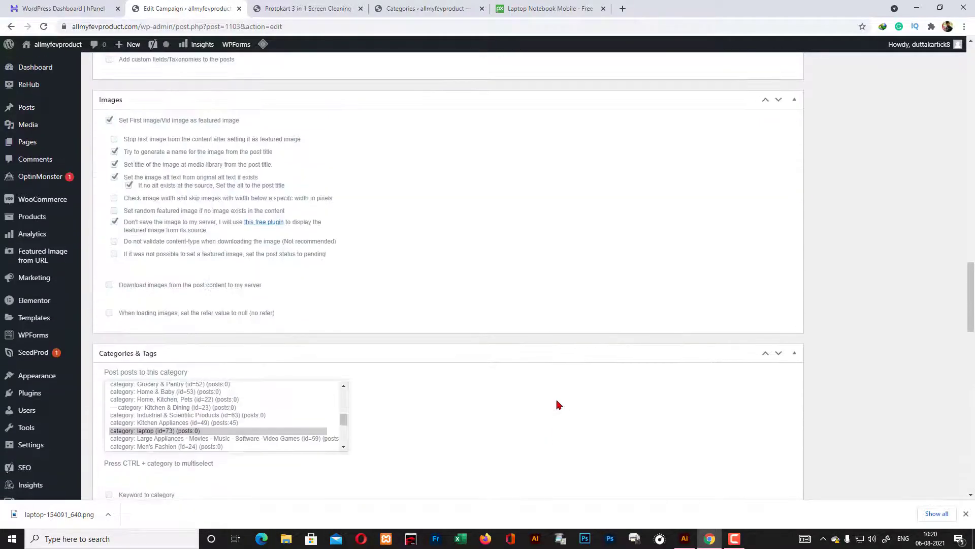
scroll(559, 404, "up", 20)
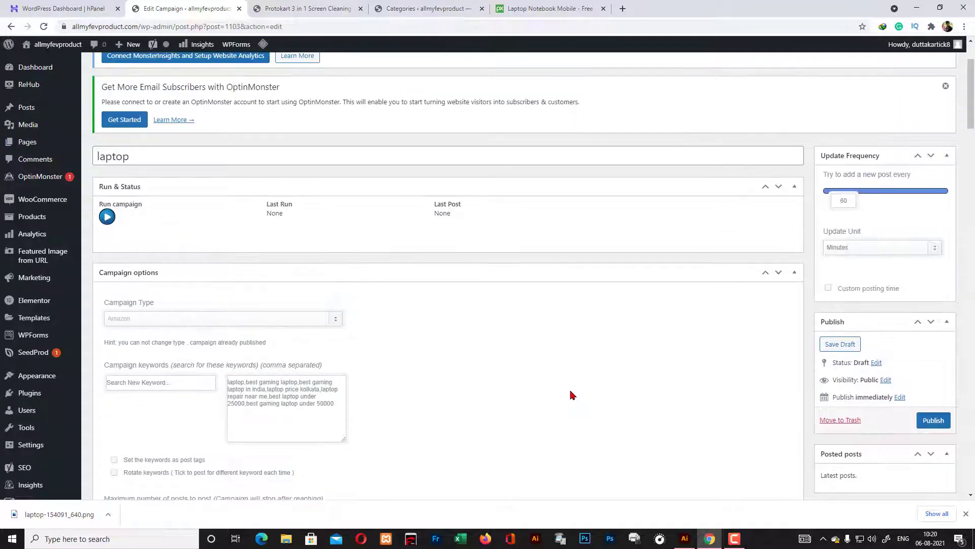
left_click(934, 421)
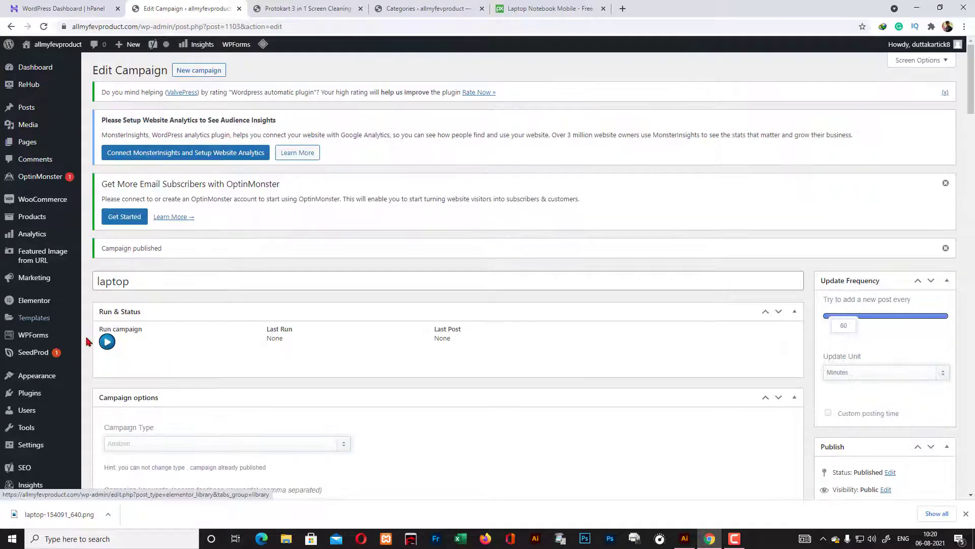
Run the published laptop campaign and open its last post in a new tab.
scroll(324, 399, "down", 5)
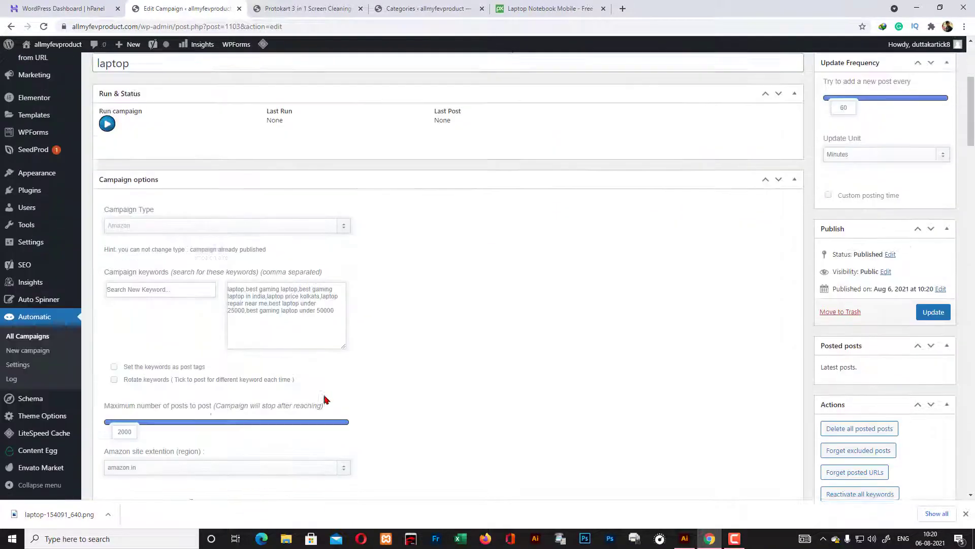
scroll(205, 389, "up", 4)
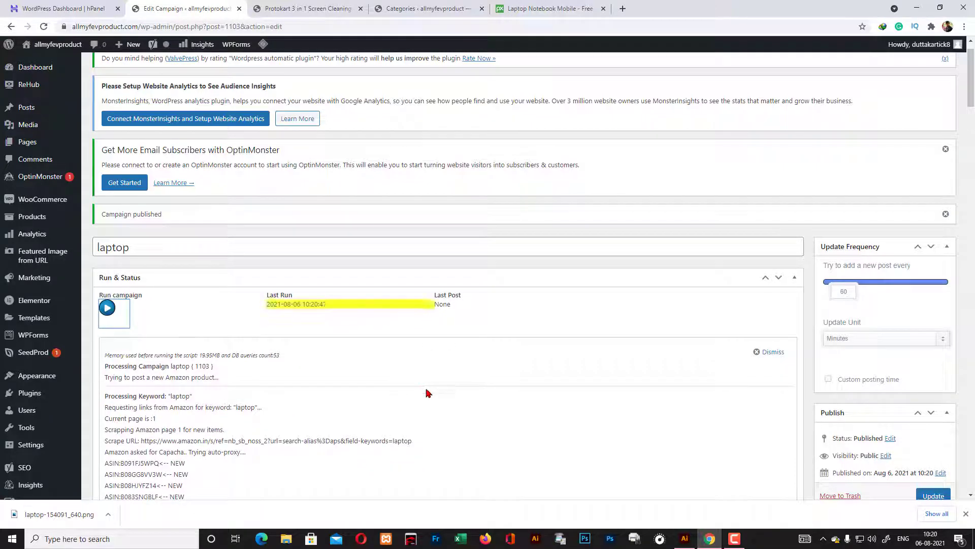
right_click(466, 312)
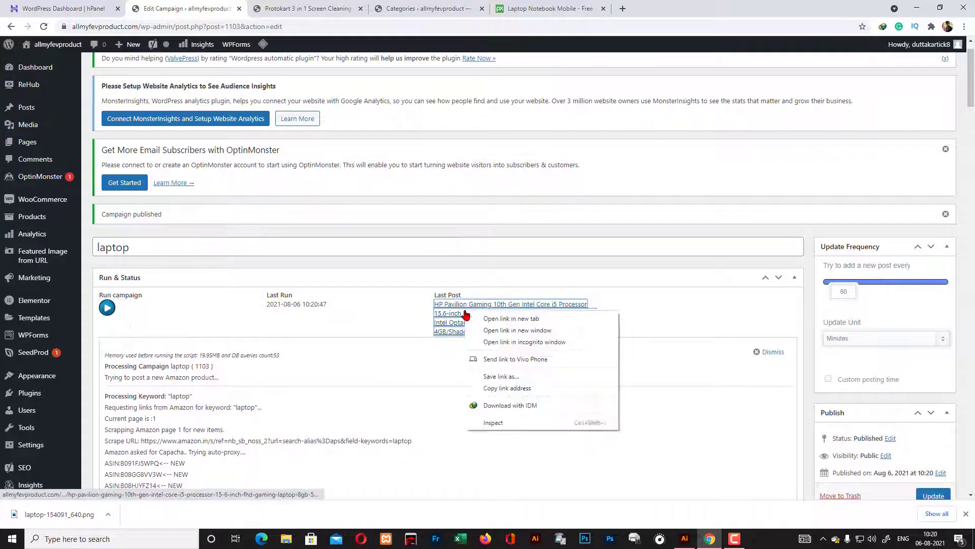
left_click(491, 323)
left_click(325, 5)
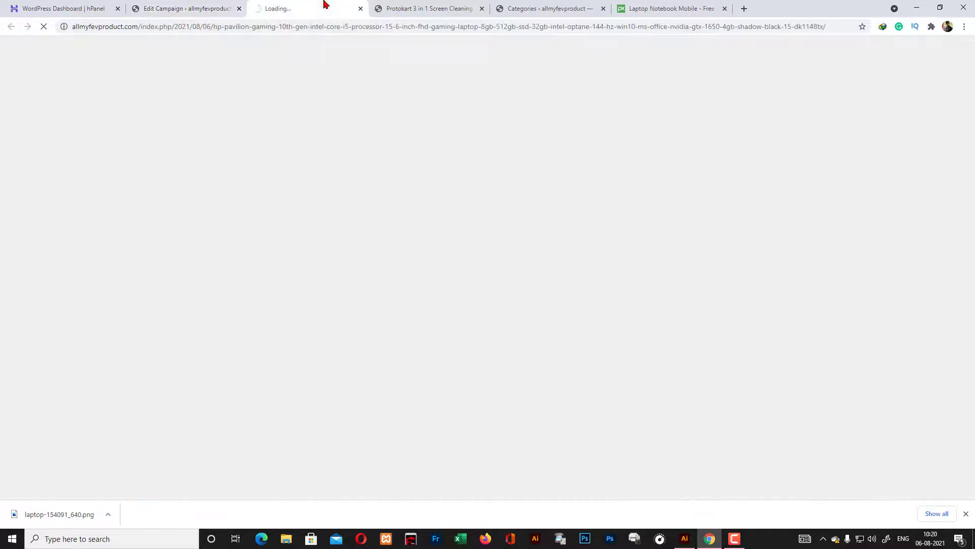
Examine the new laptop post's images and description, and follow its BUY NOW link to check the Amazon product page.
scroll(449, 355, "down", 10)
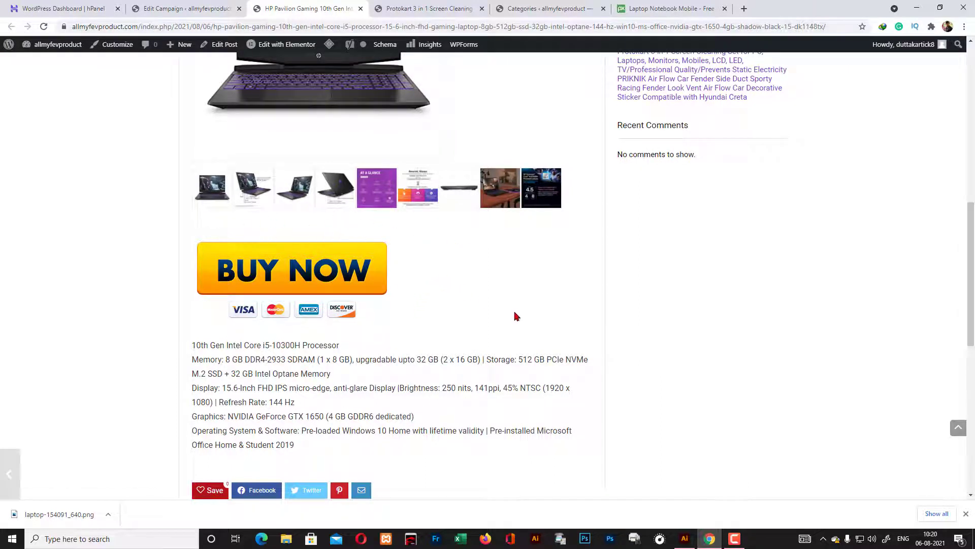
scroll(388, 254, "up", 8)
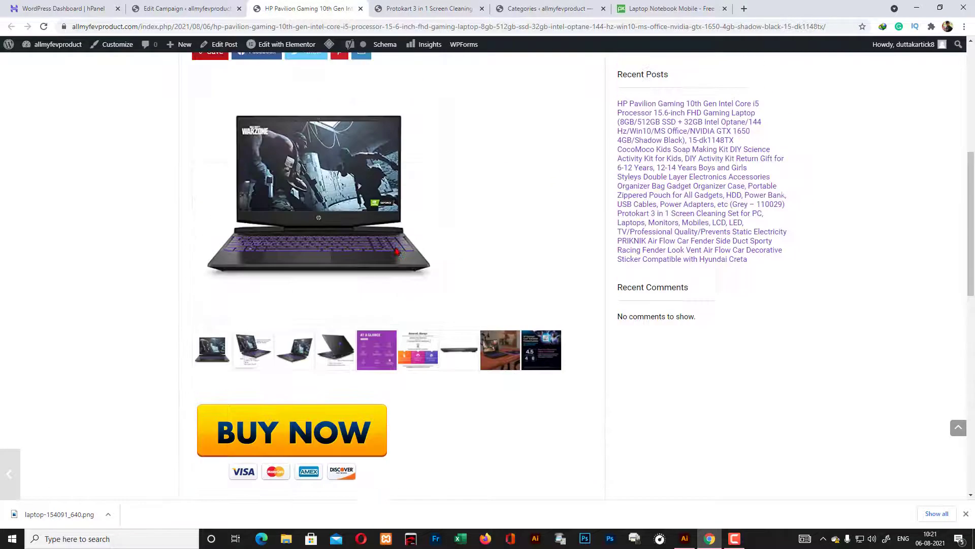
scroll(399, 249, "down", 10)
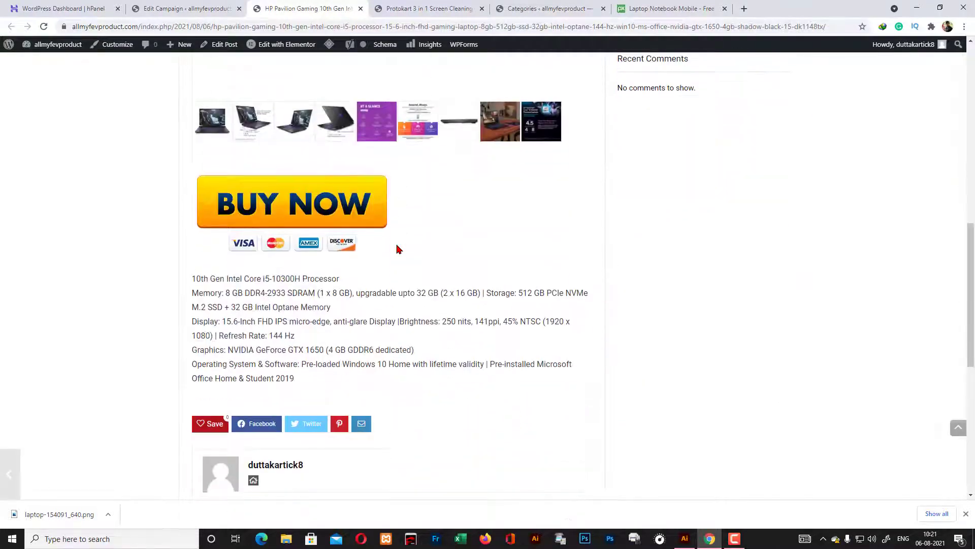
scroll(395, 242, "up", 6)
scroll(356, 274, "down", 5)
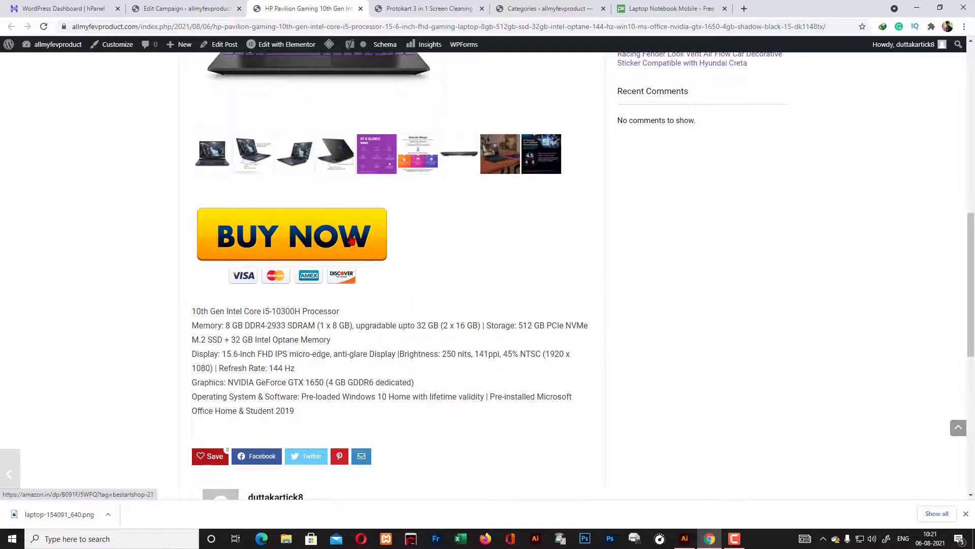
left_click(350, 240)
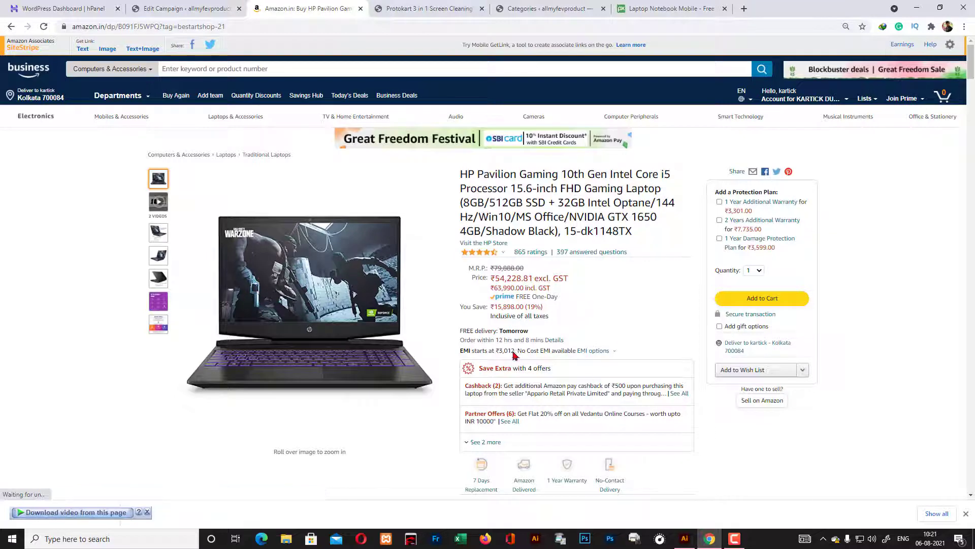
scroll(515, 350, "down", 3)
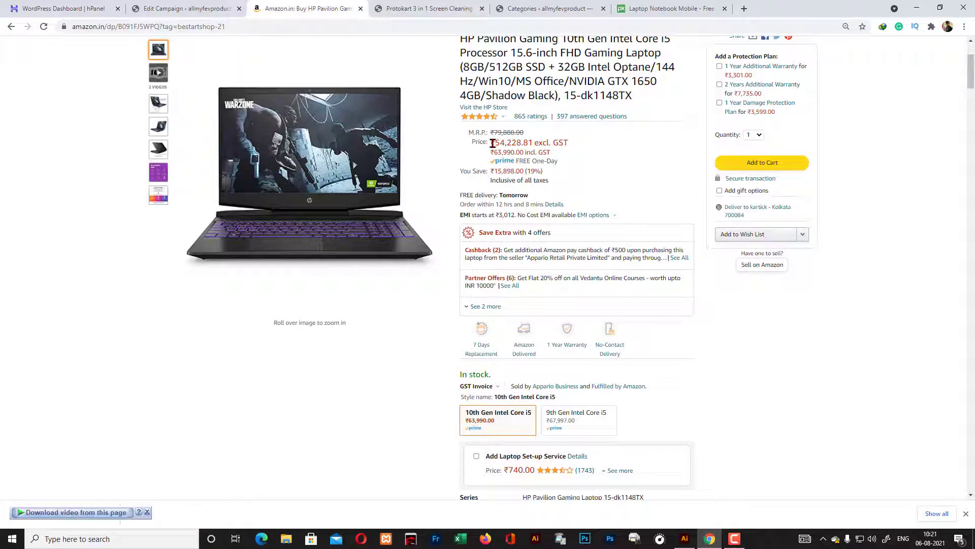
Examine the laptop's price and the related products on its Amazon page, and close that page.
left_click_drag(491, 142, 576, 150)
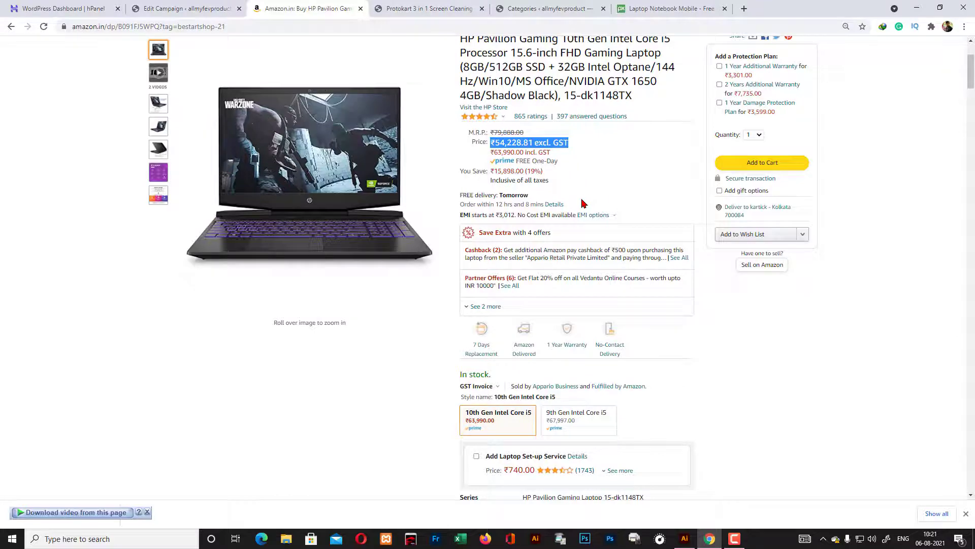
scroll(582, 203, "down", 10)
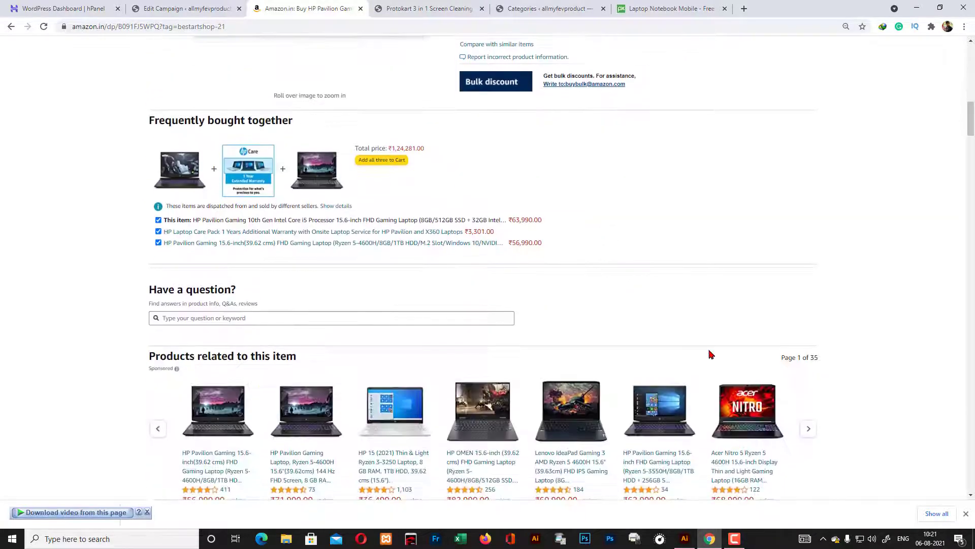
scroll(711, 354, "down", 3)
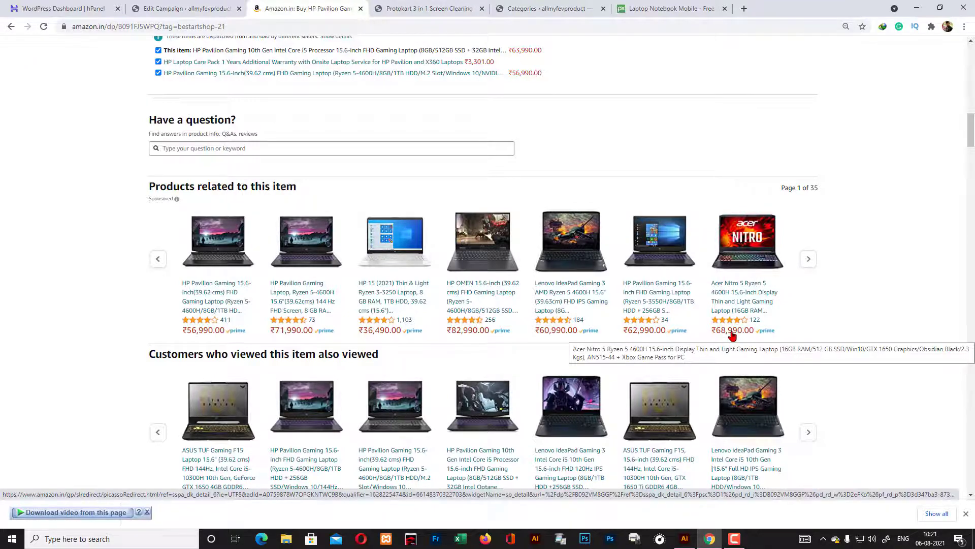
scroll(725, 345, "up", 8)
scroll(725, 347, "up", 7)
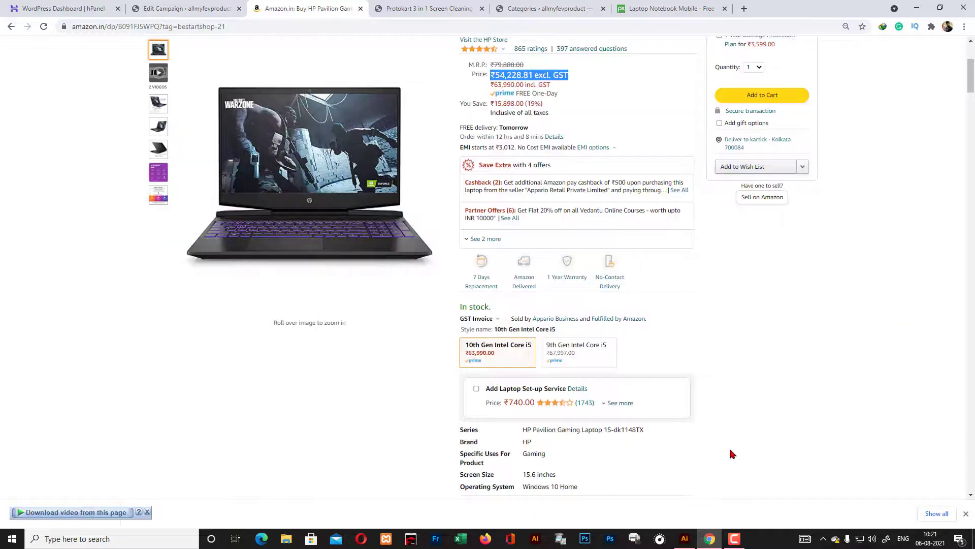
scroll(732, 453, "down", 12)
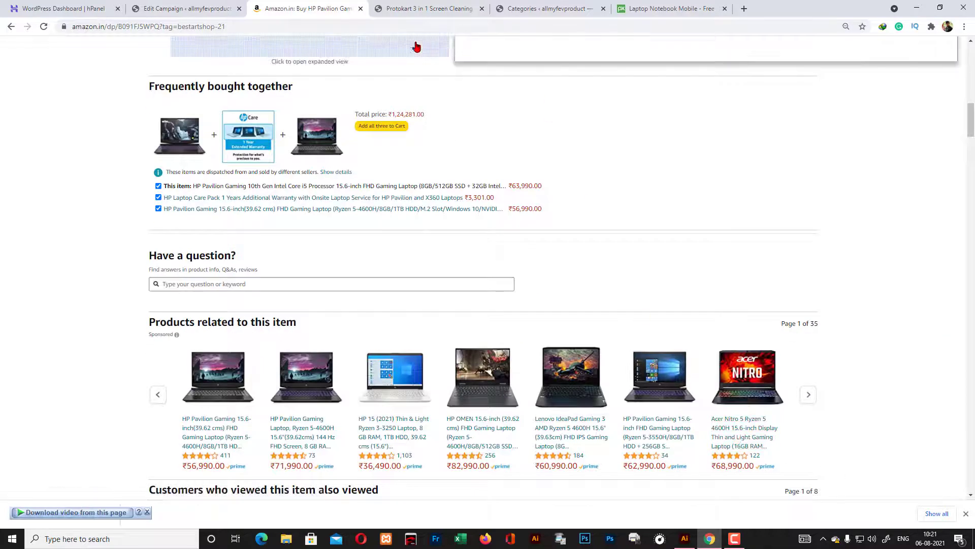
left_click(361, 9)
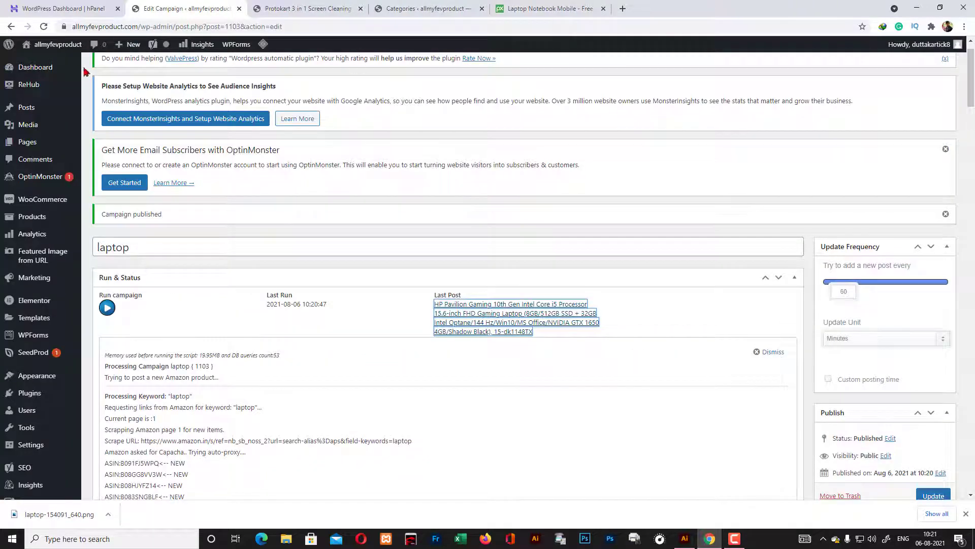
Check the price section of the Protokart screen cleaning post and return to the laptop campaign.
mouse_move(54, 47)
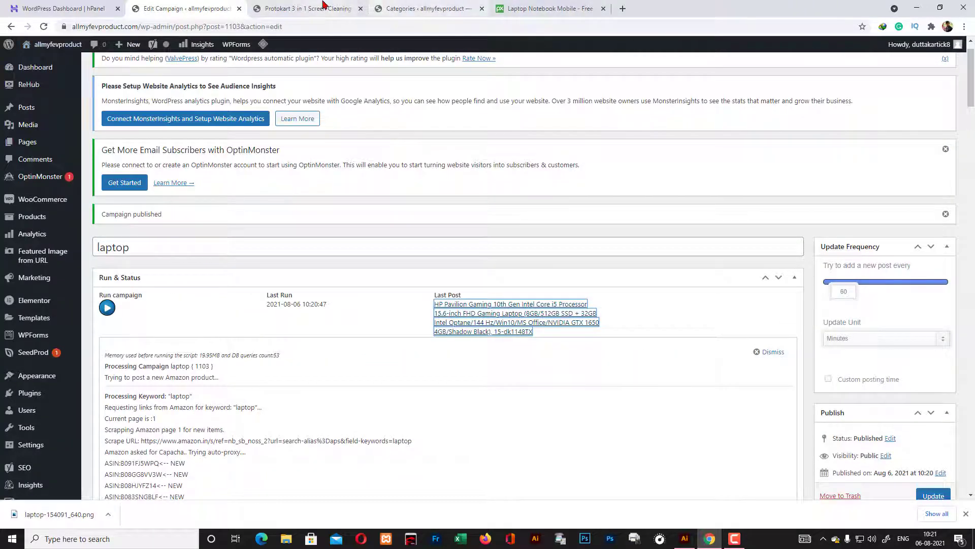
left_click(314, 10)
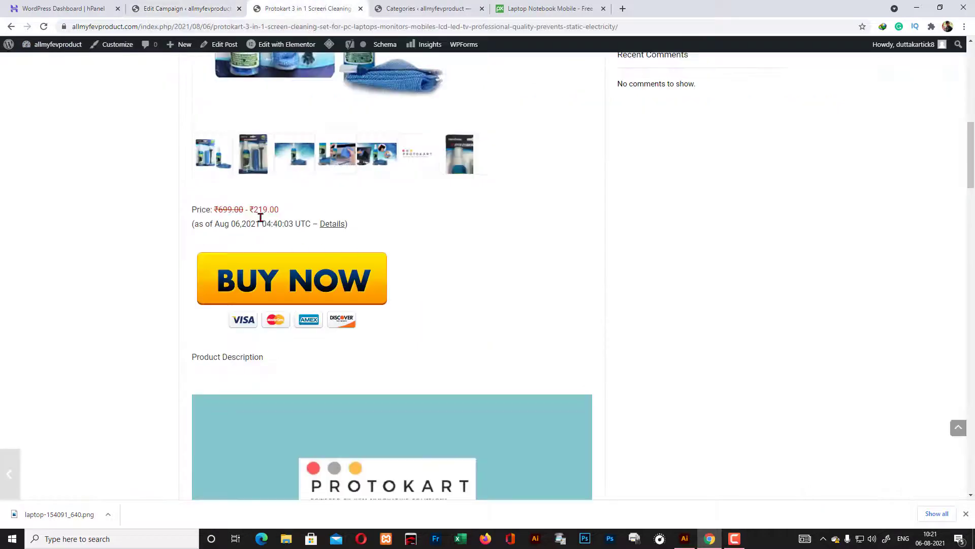
left_click(186, 9)
mouse_move(120, 50)
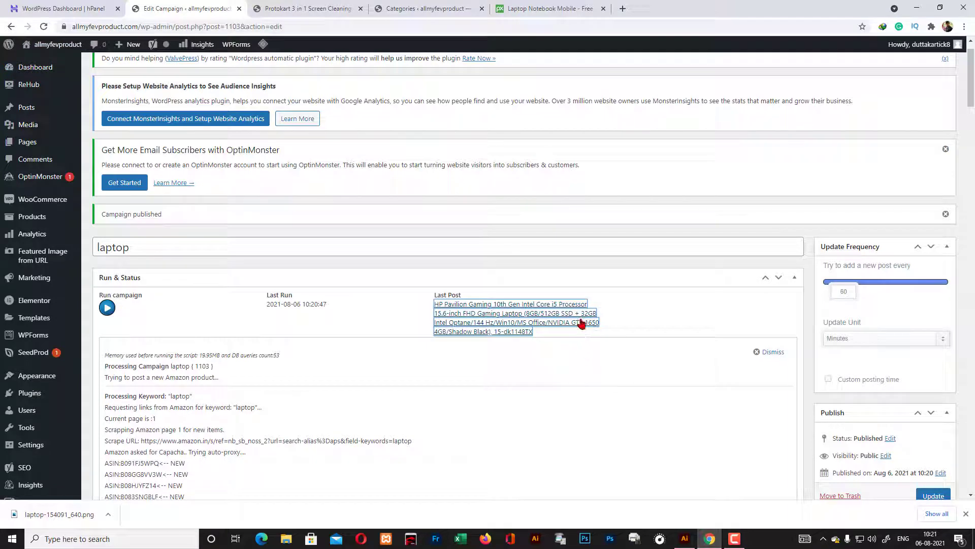
Open the laptop campaign's last post, the HP Pavilion Gaming laptop, in a new tab and switch to it.
scroll(464, 345, "down", 4)
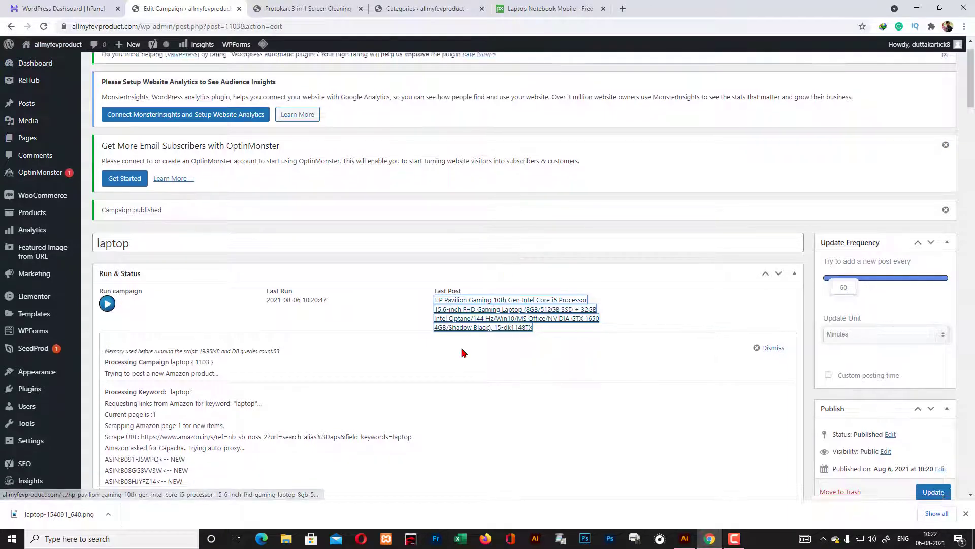
scroll(466, 336, "up", 2)
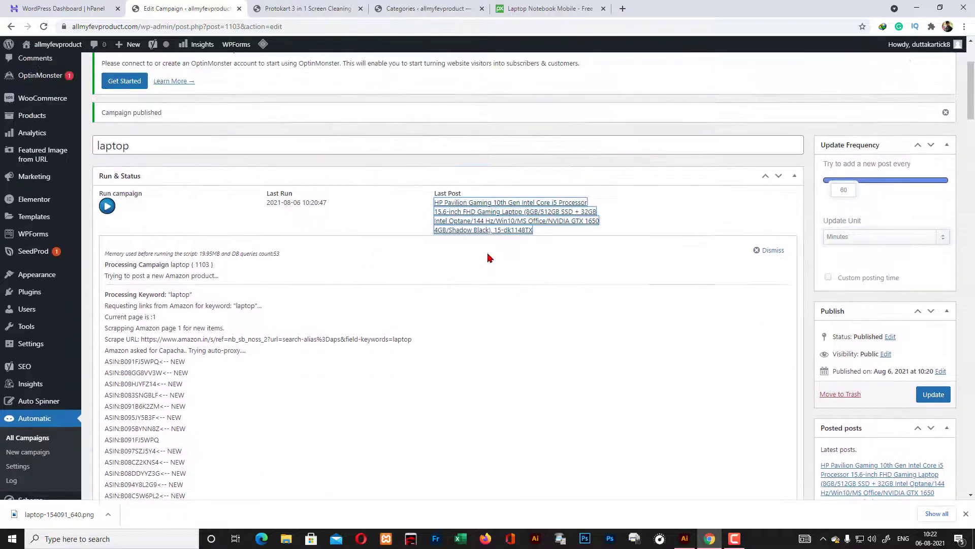
right_click(491, 220)
left_click(531, 225)
left_click(305, 9)
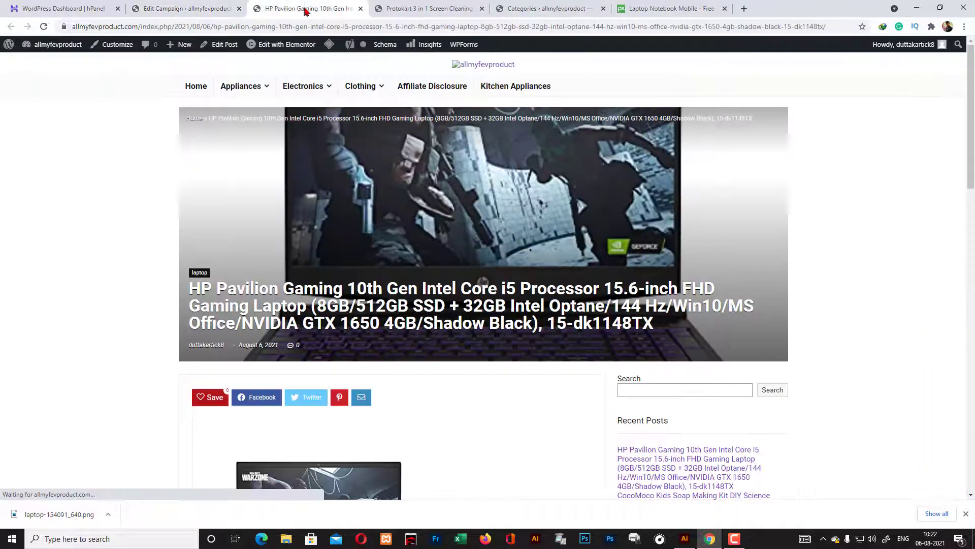